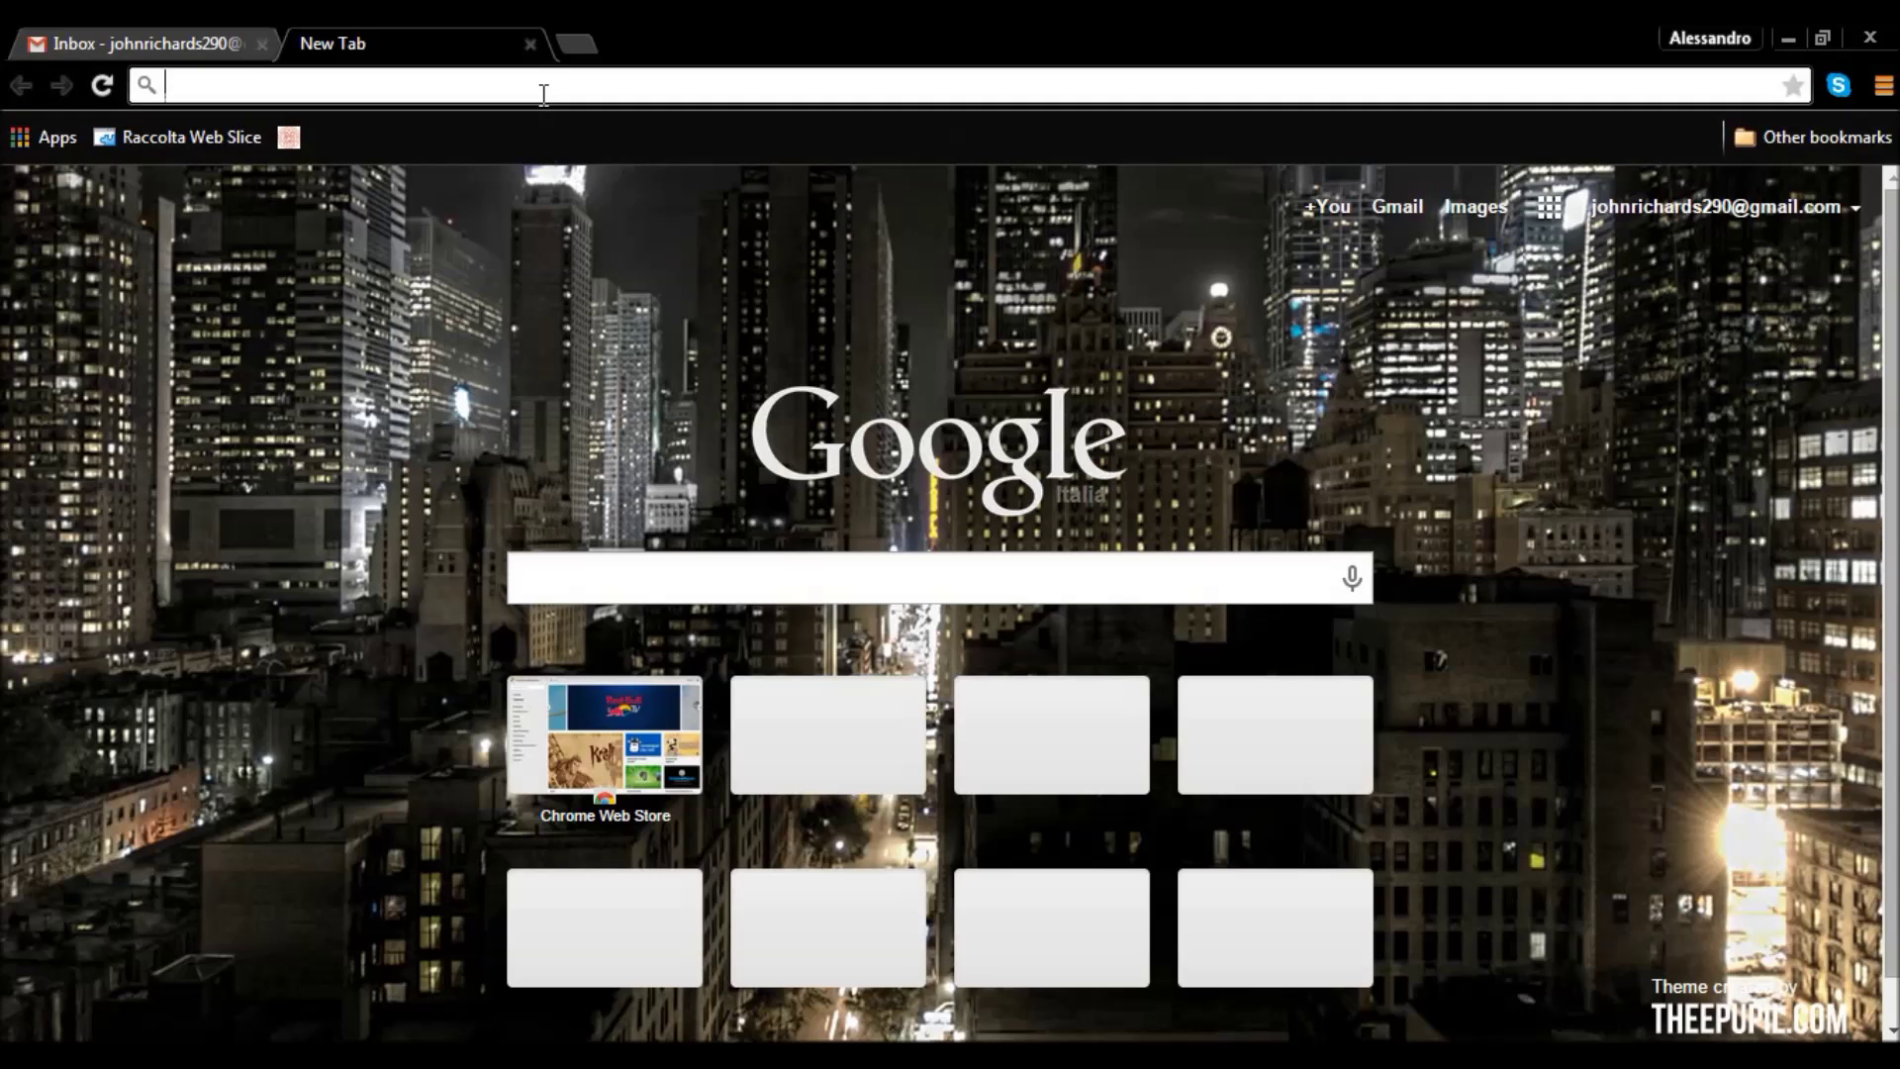
text(https://studenti.unibo.it)
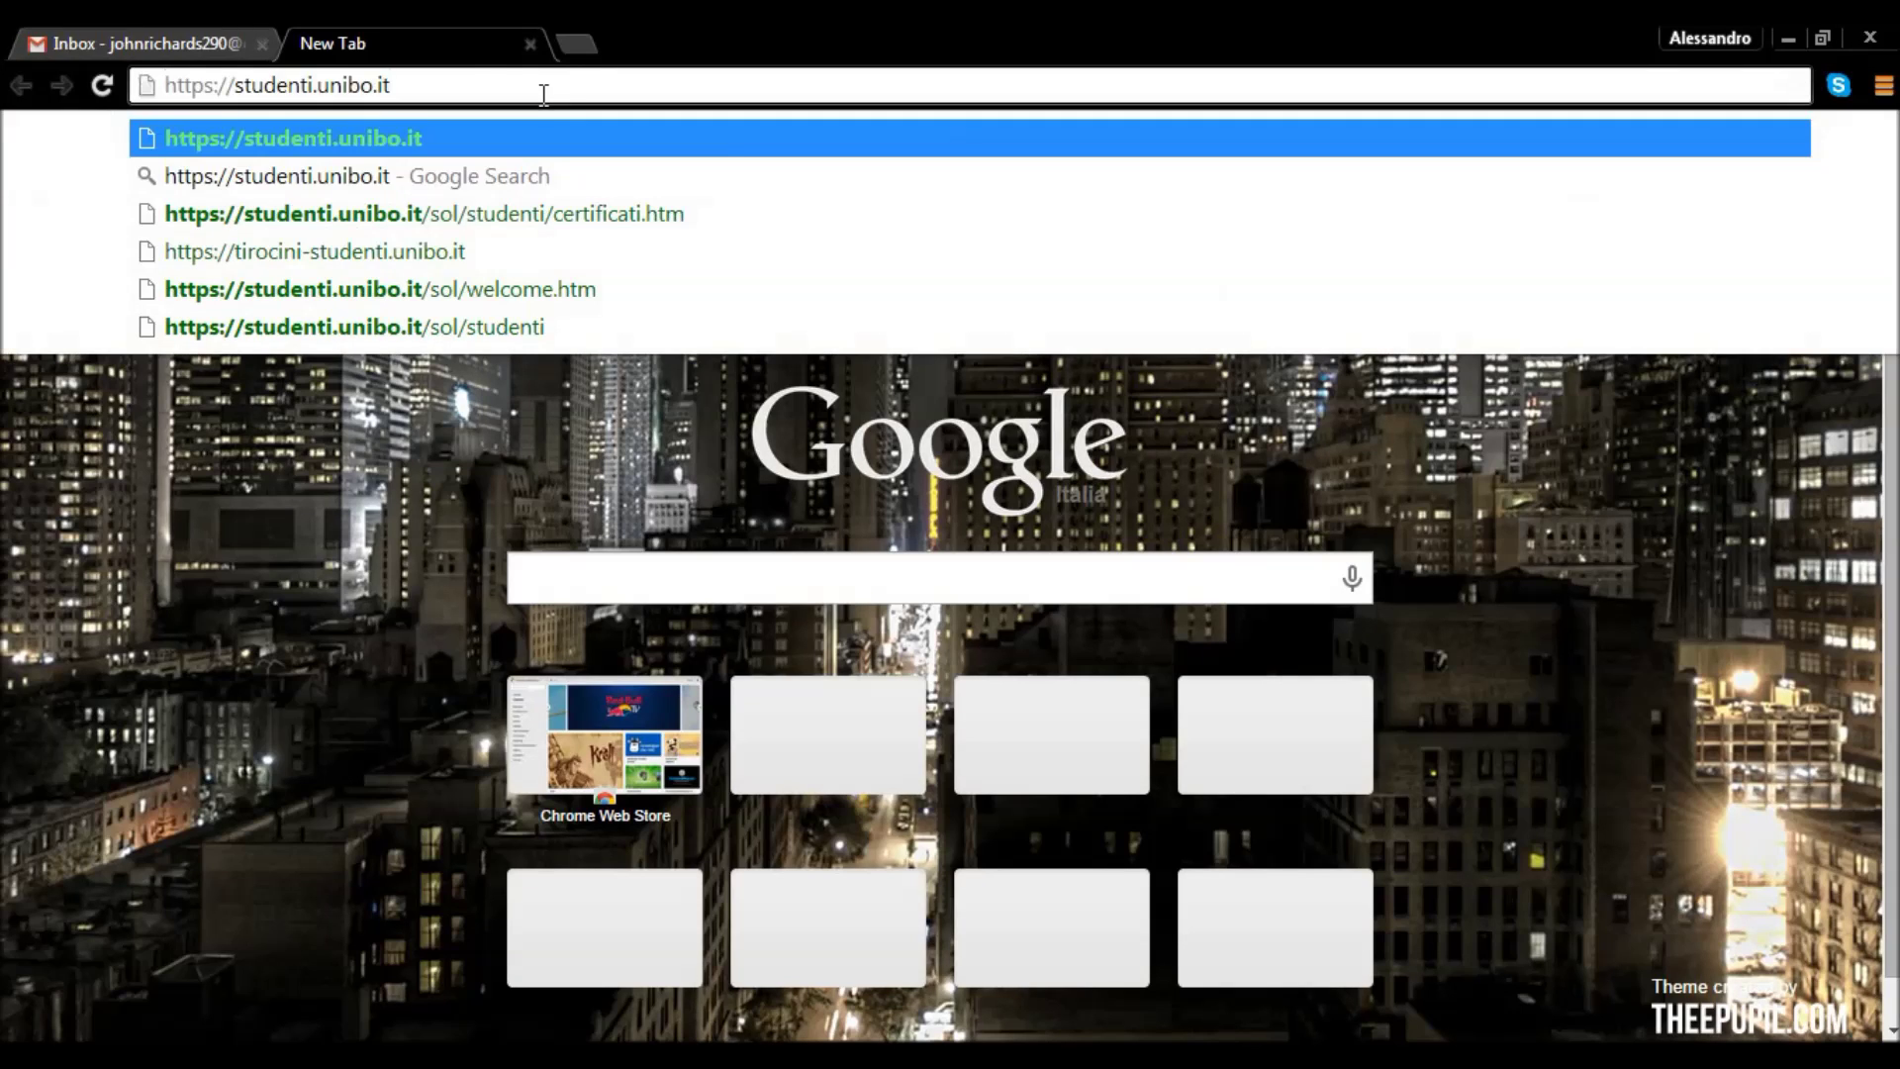
key(Return)
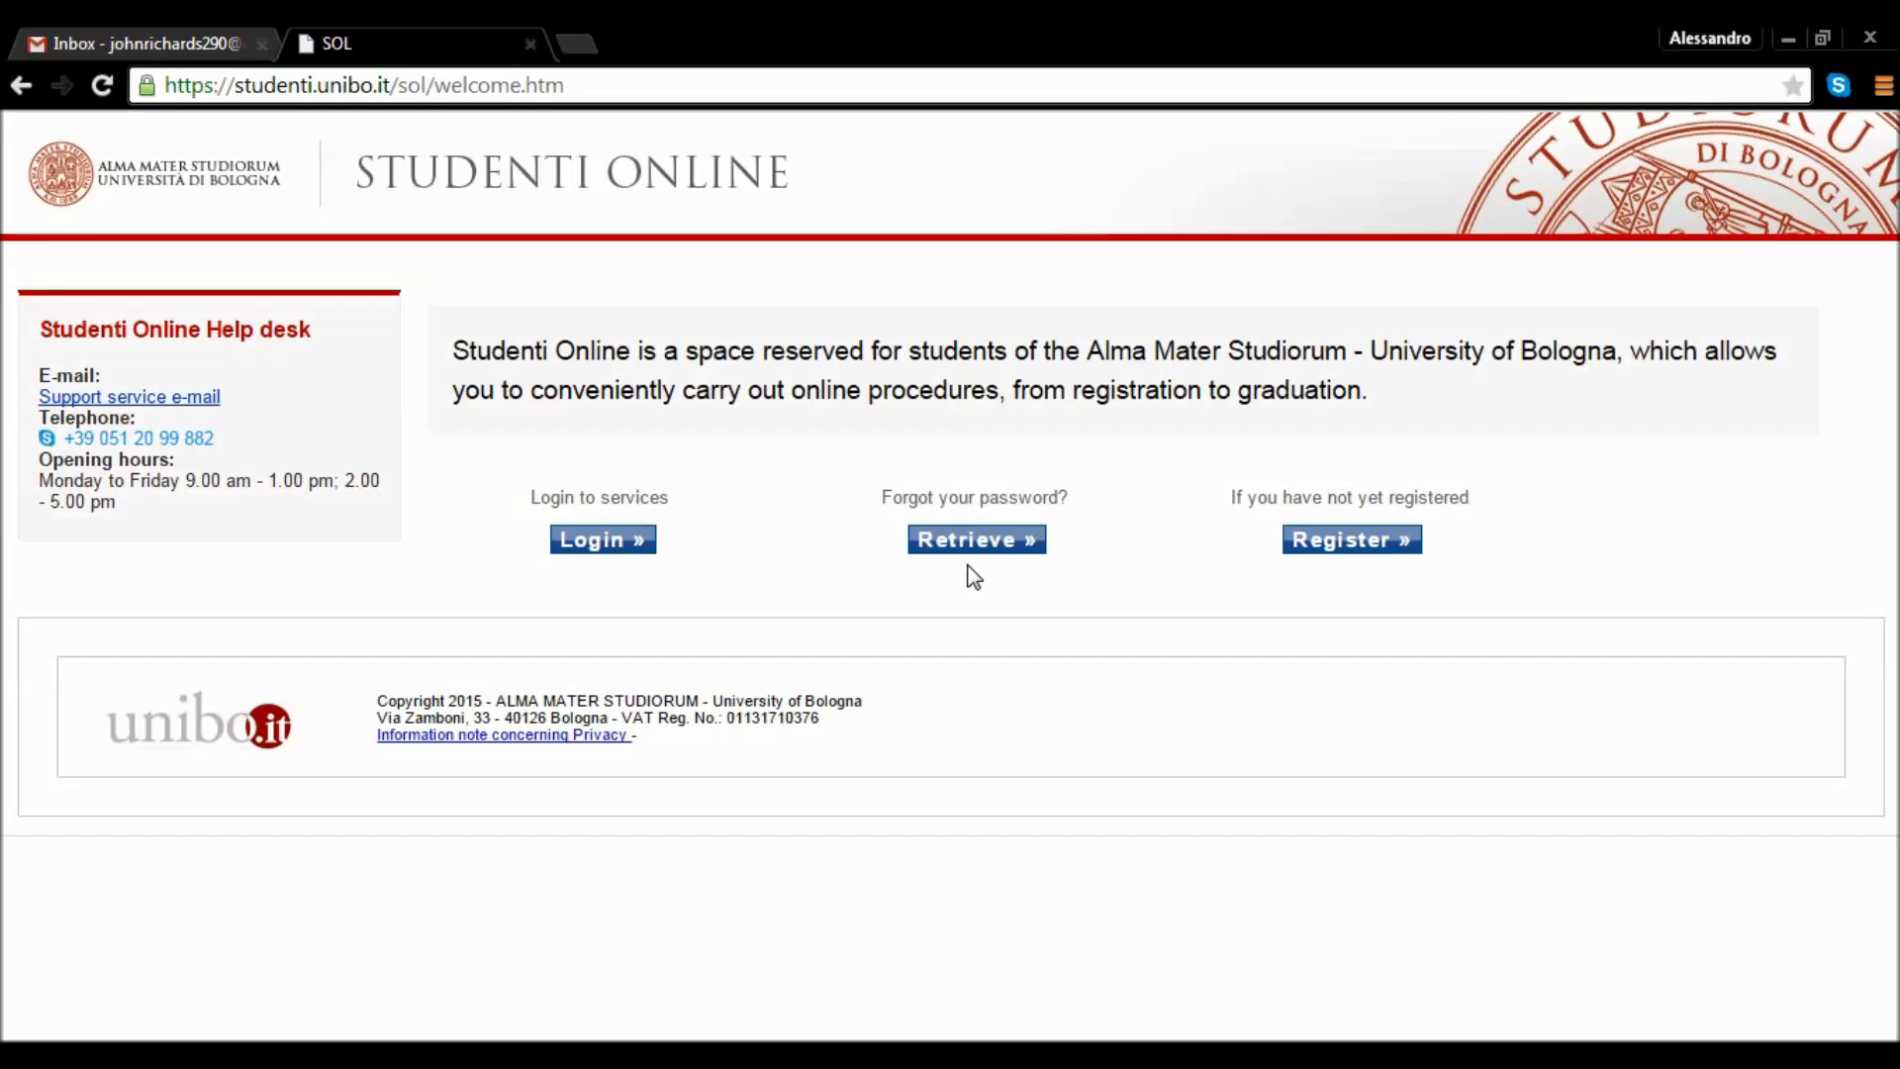
Start registration as a new, not yet registered student.
click(1338, 547)
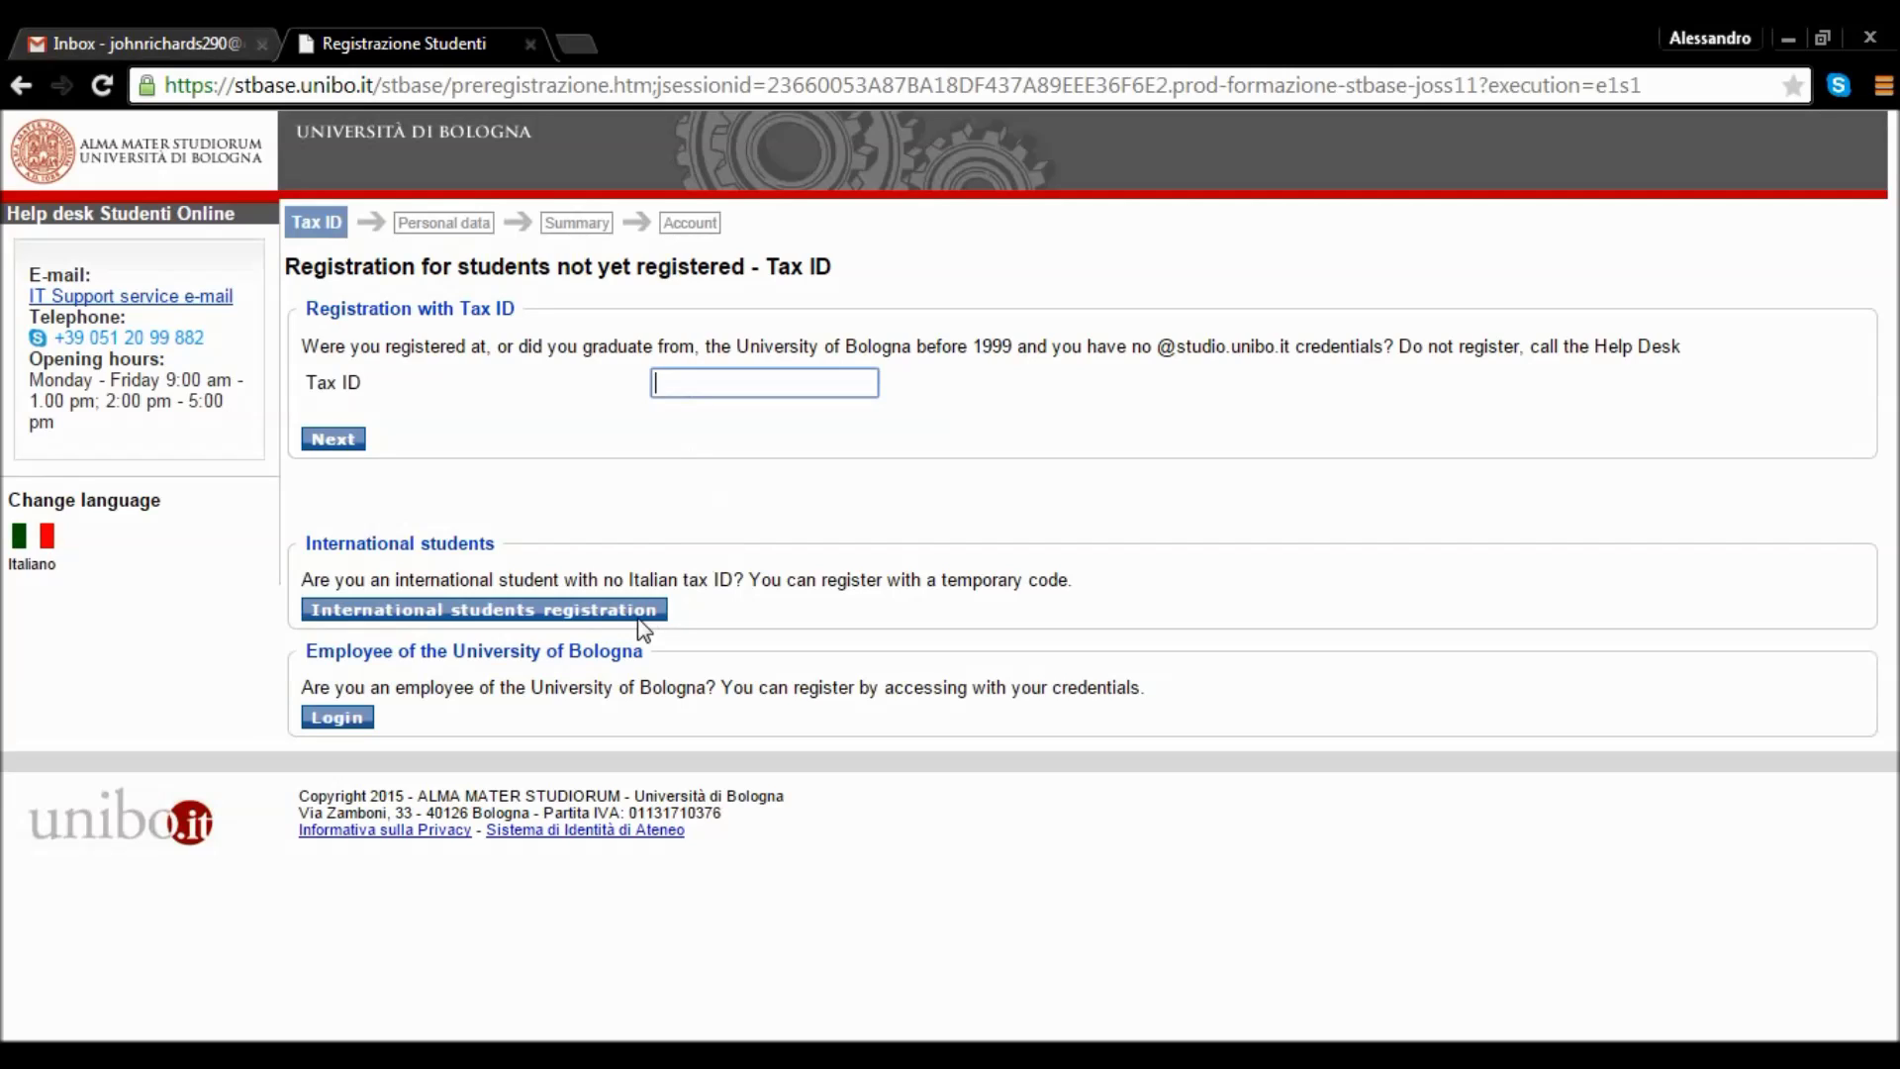
Choose International students registration, for applicants without an Italian tax ID.
click(619, 611)
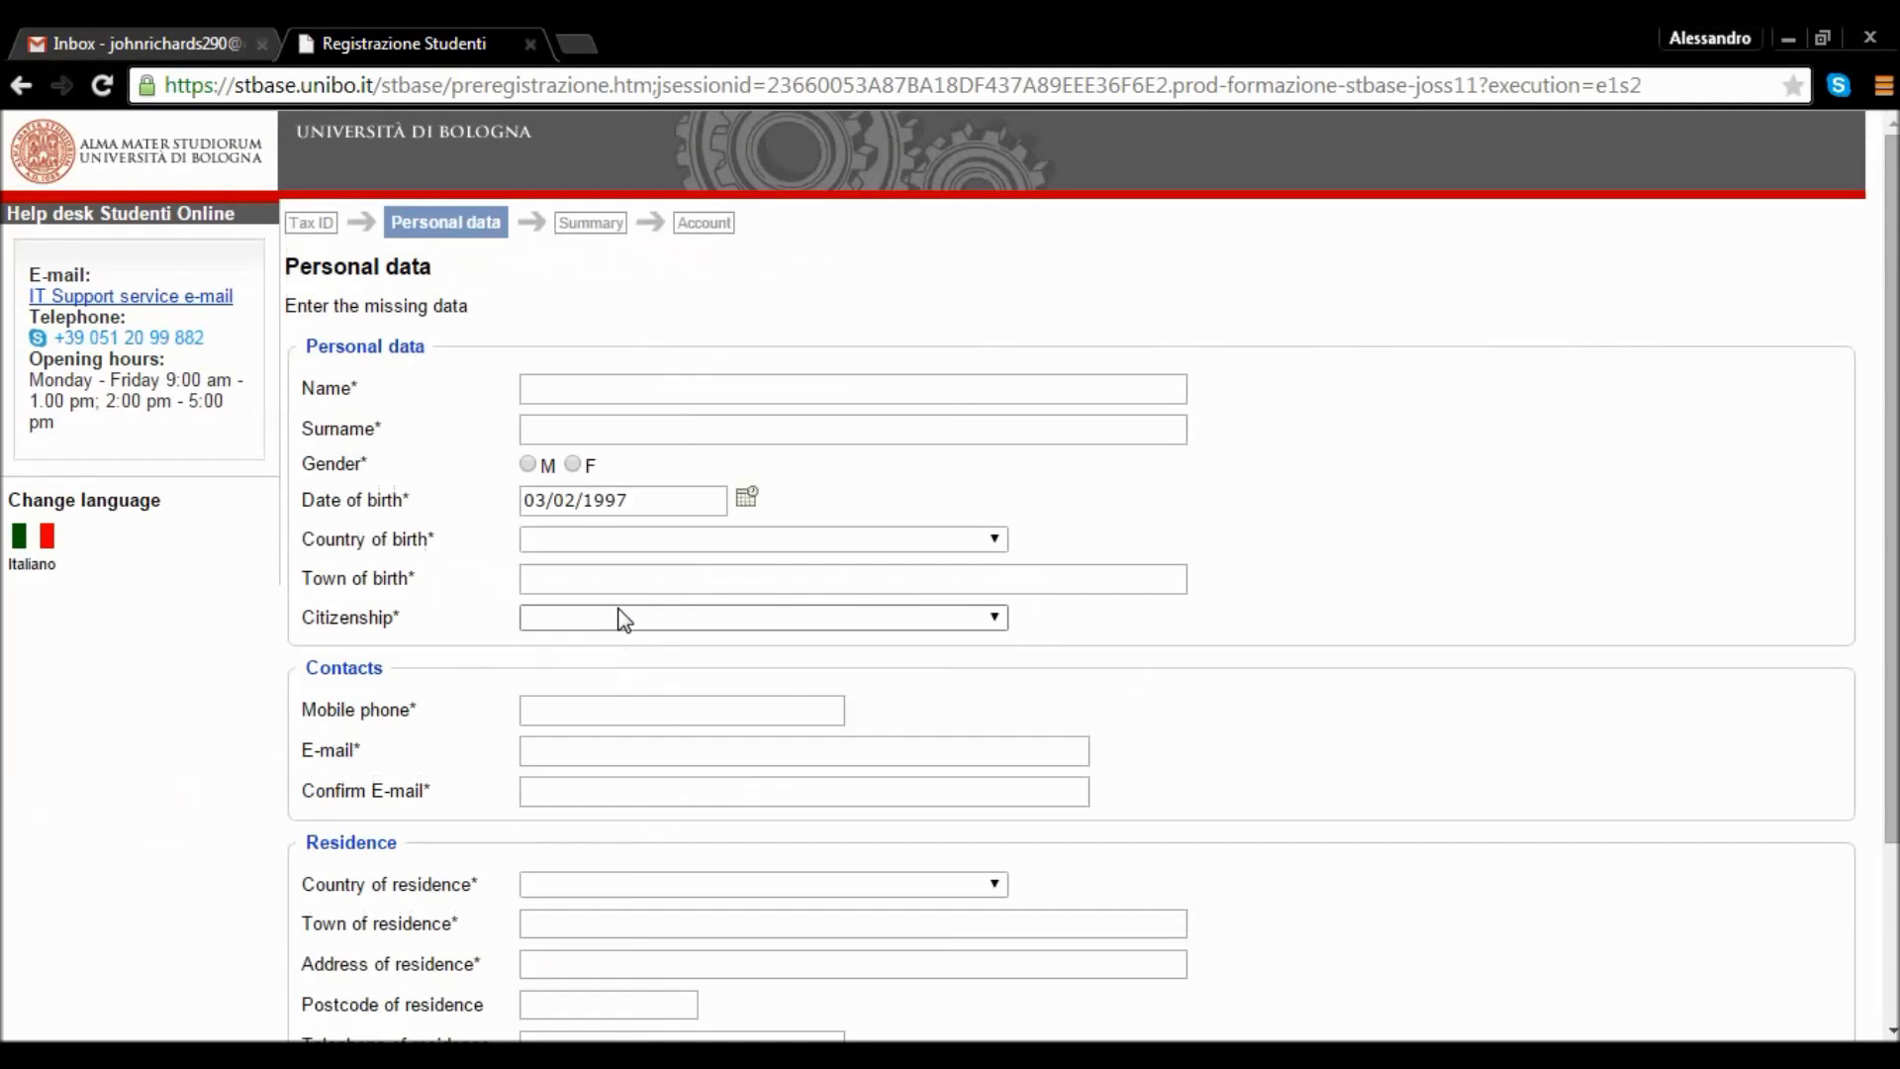
click(625, 398)
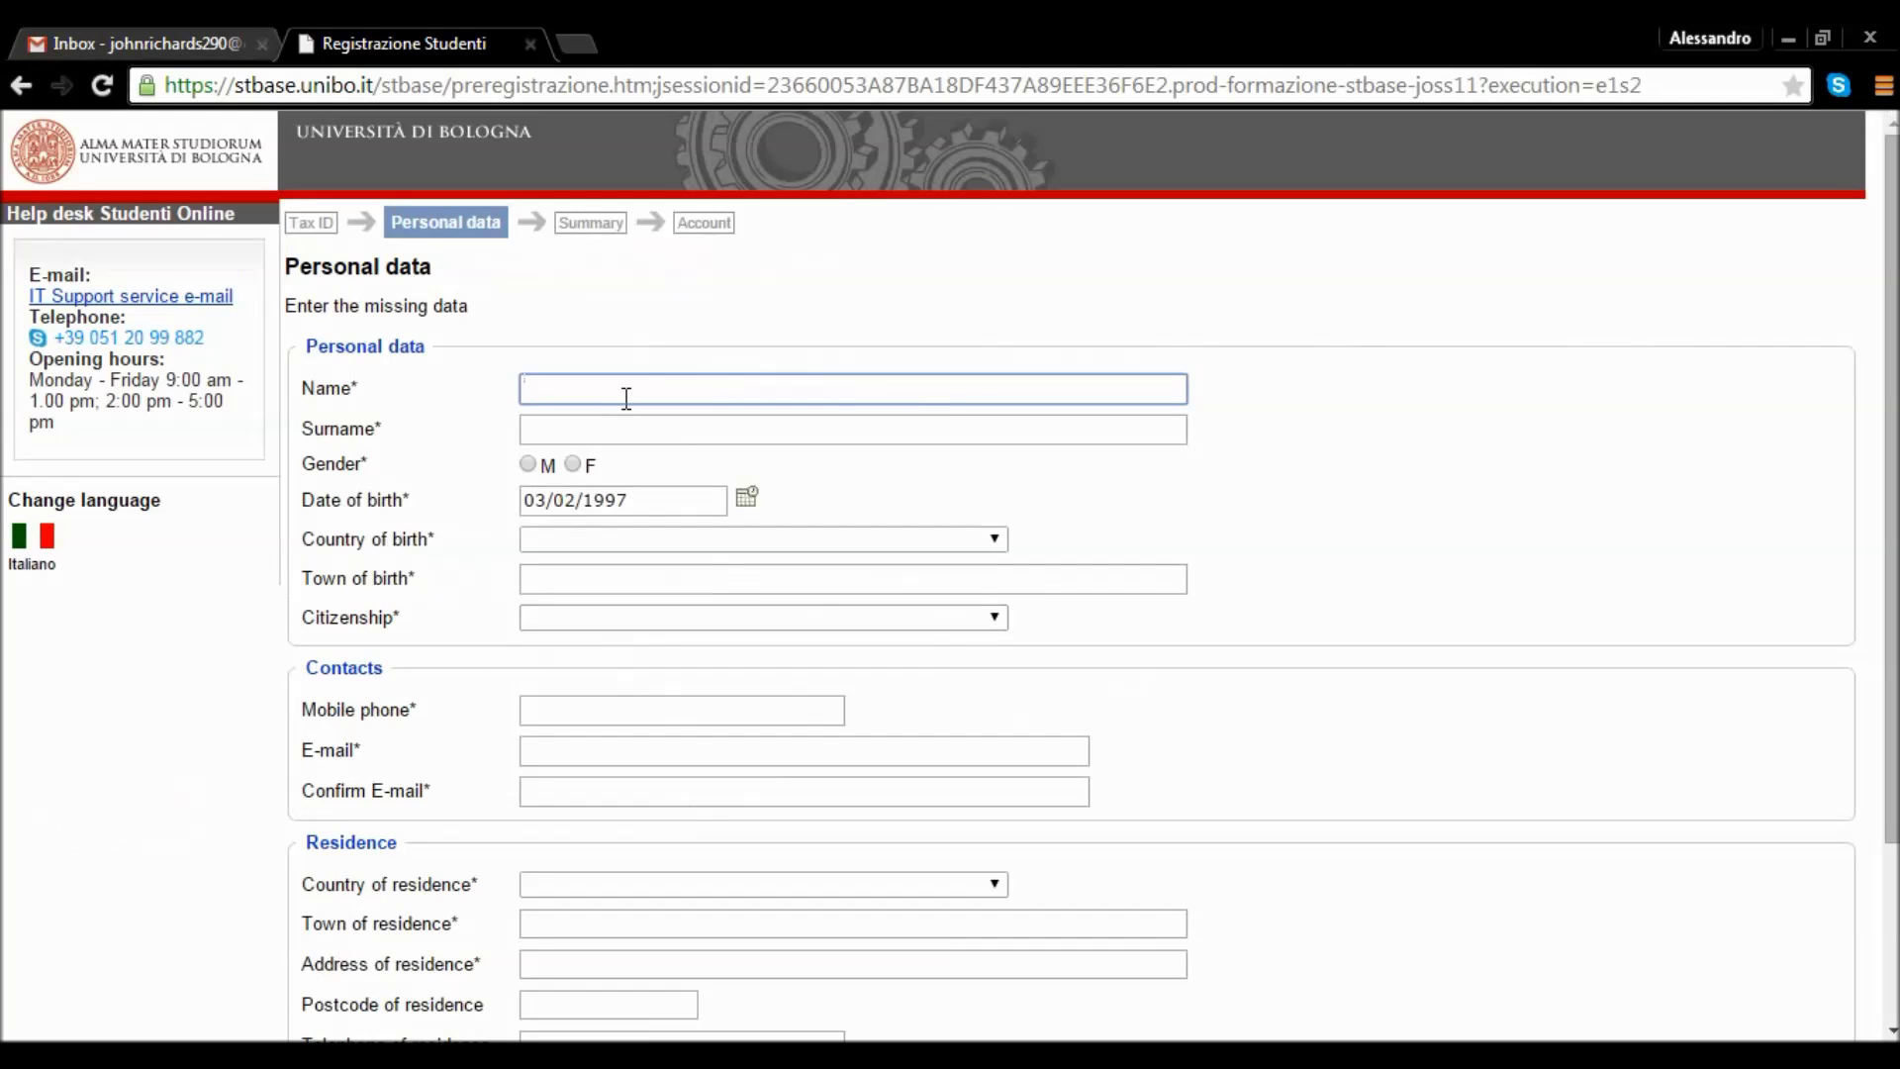
click(27, 557)
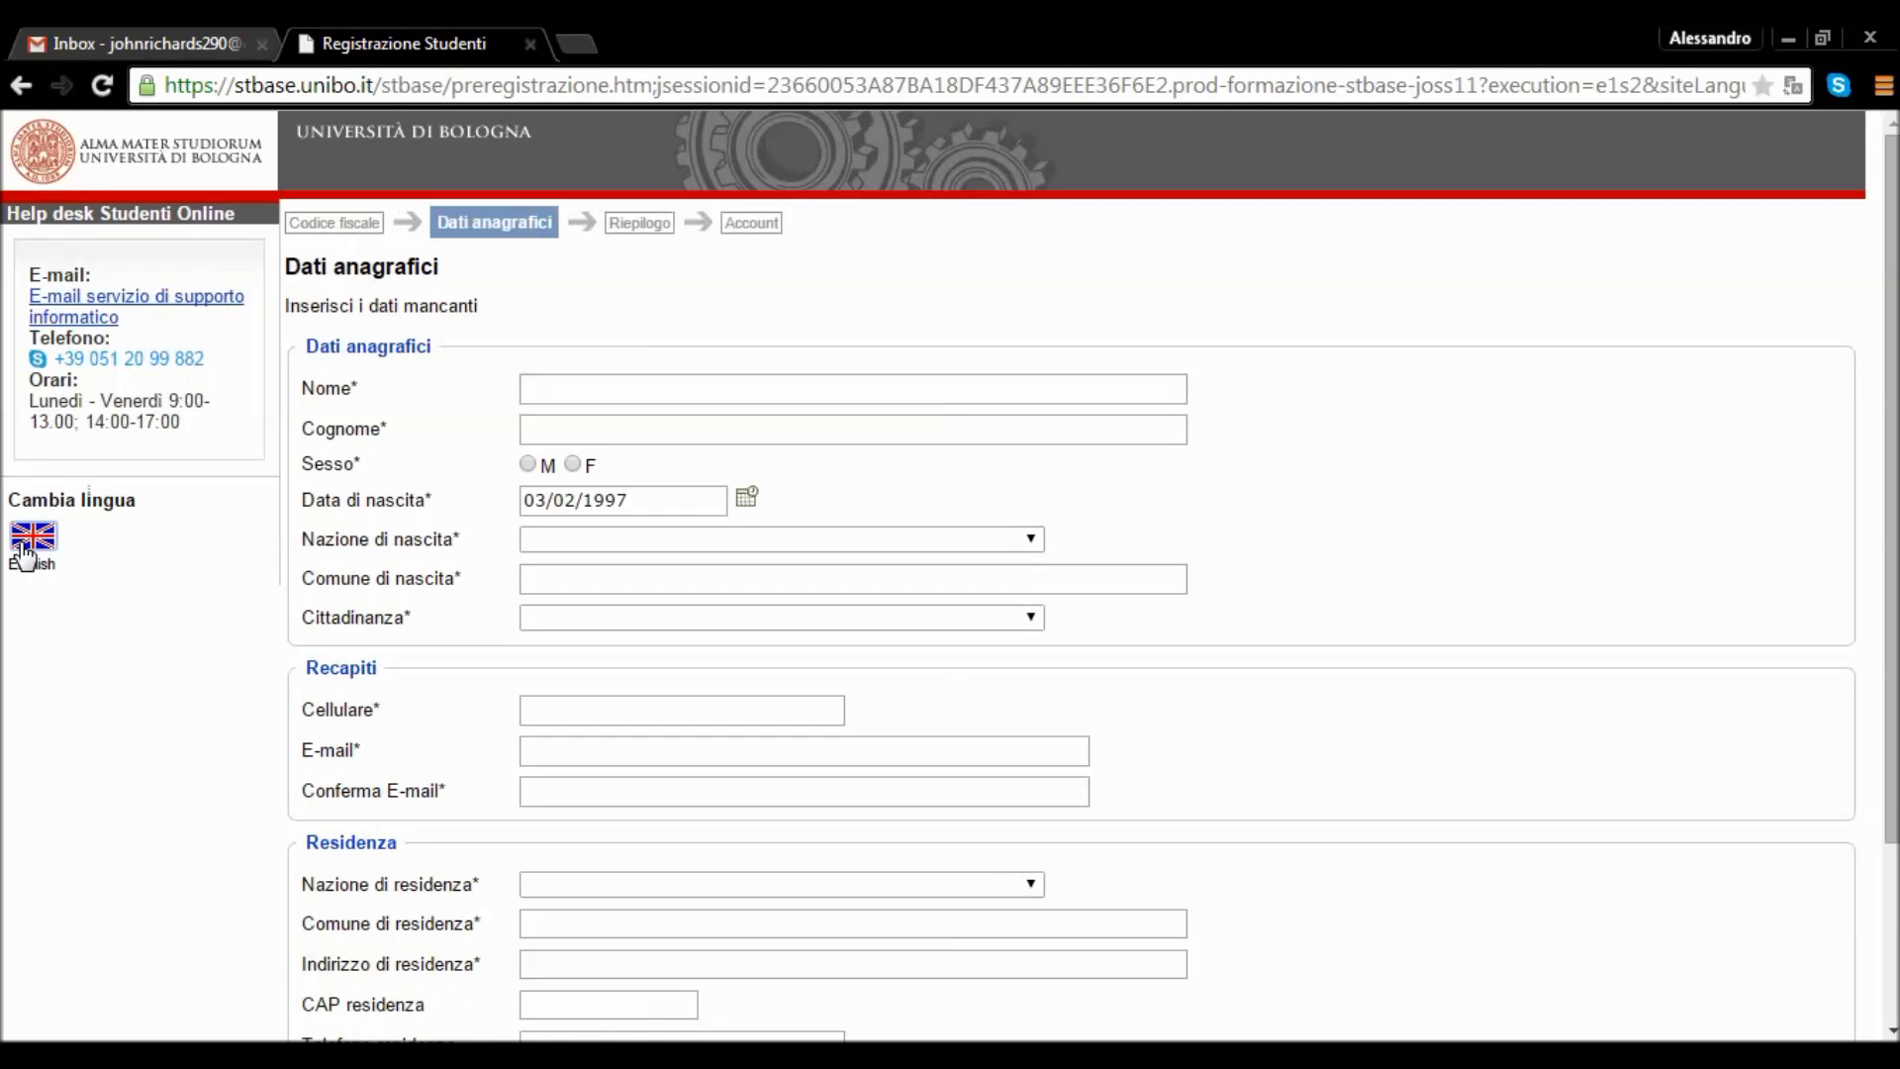
click(27, 558)
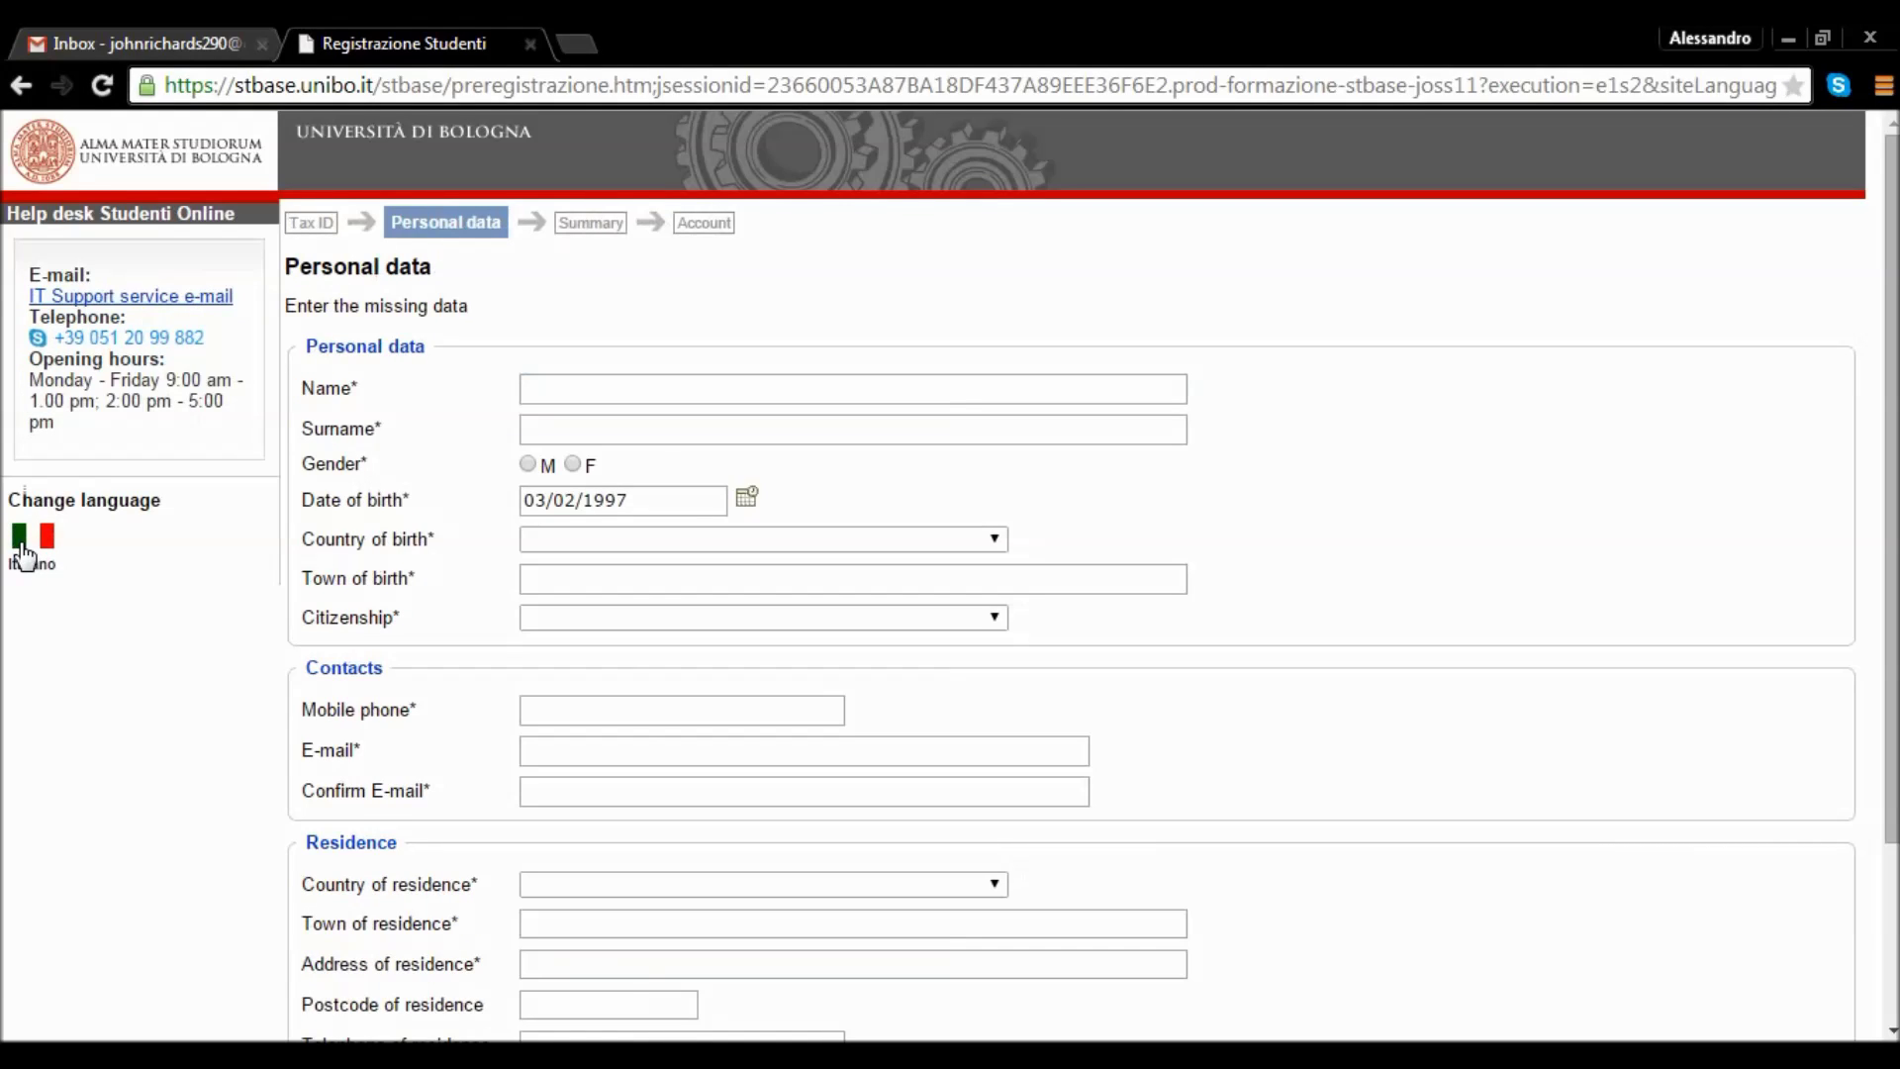
click(557, 401)
Enter the student's first name and surname and set gender to M.
key(Tab)
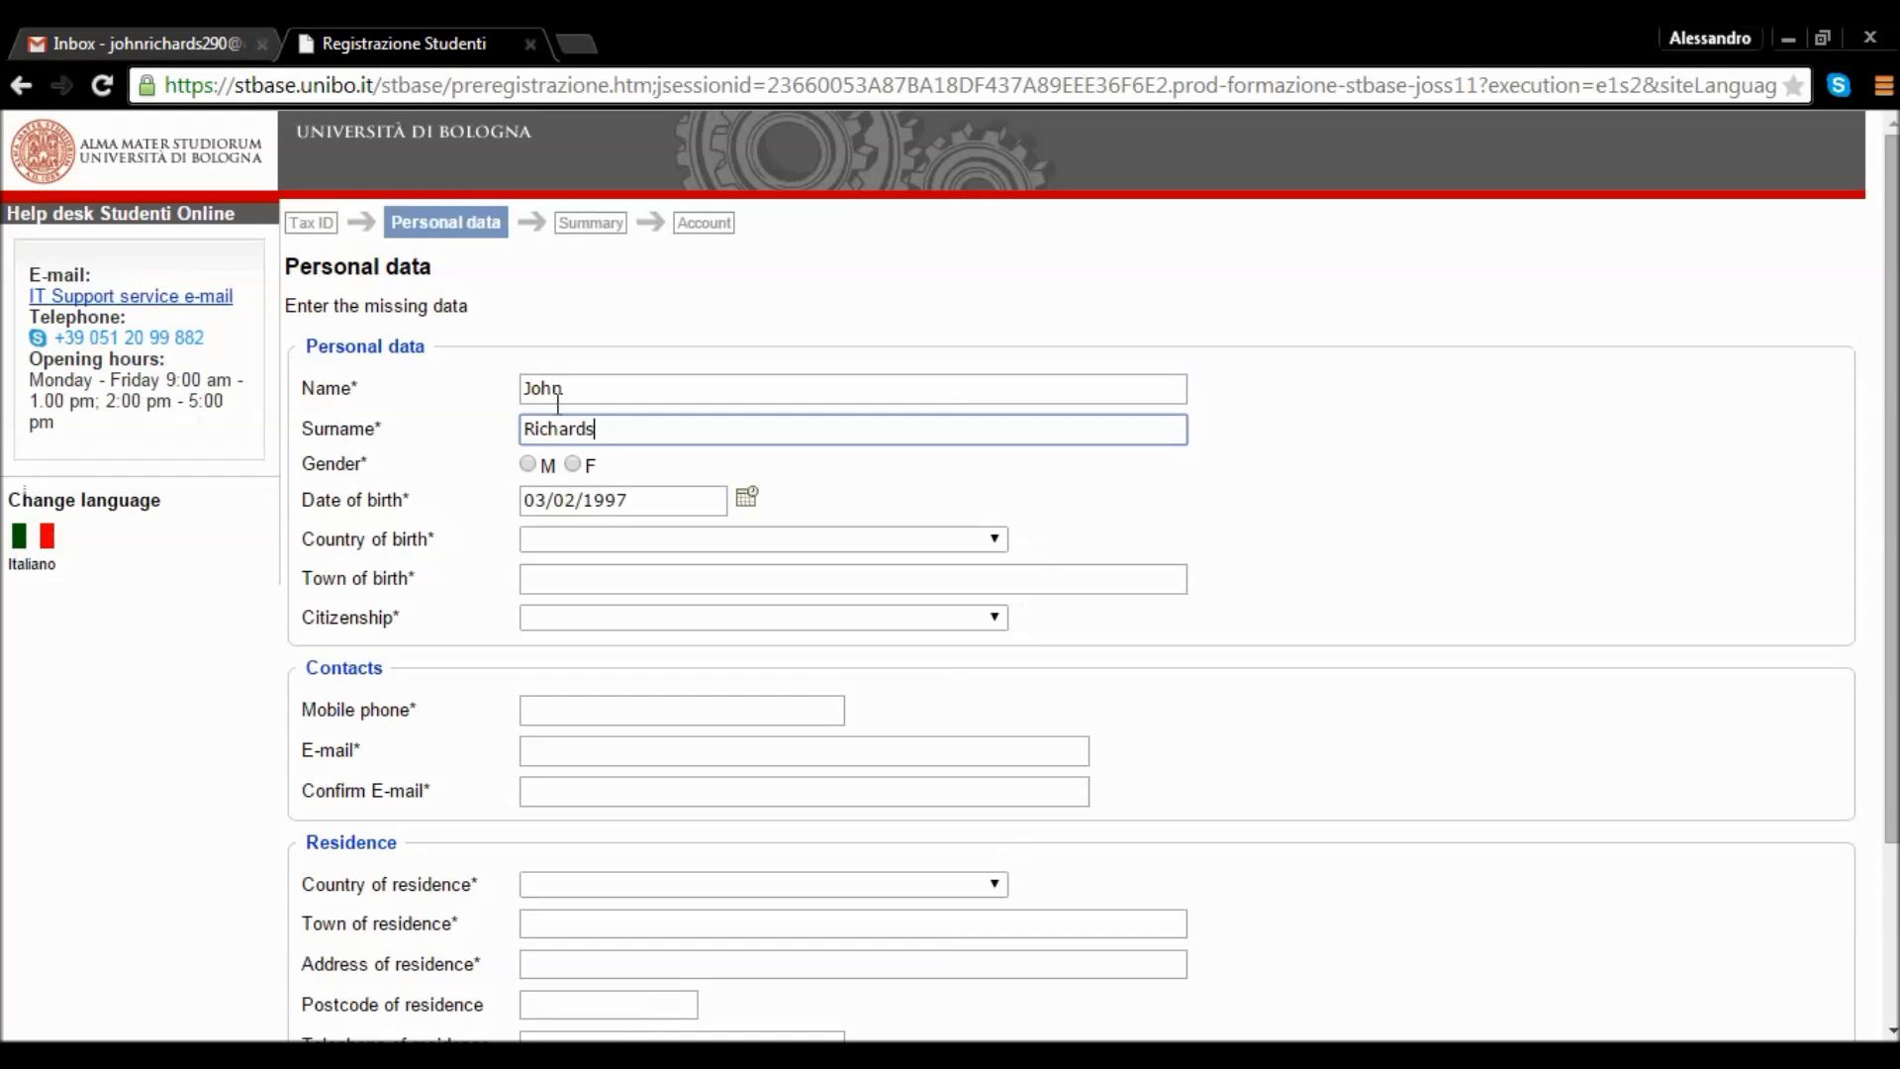
click(528, 466)
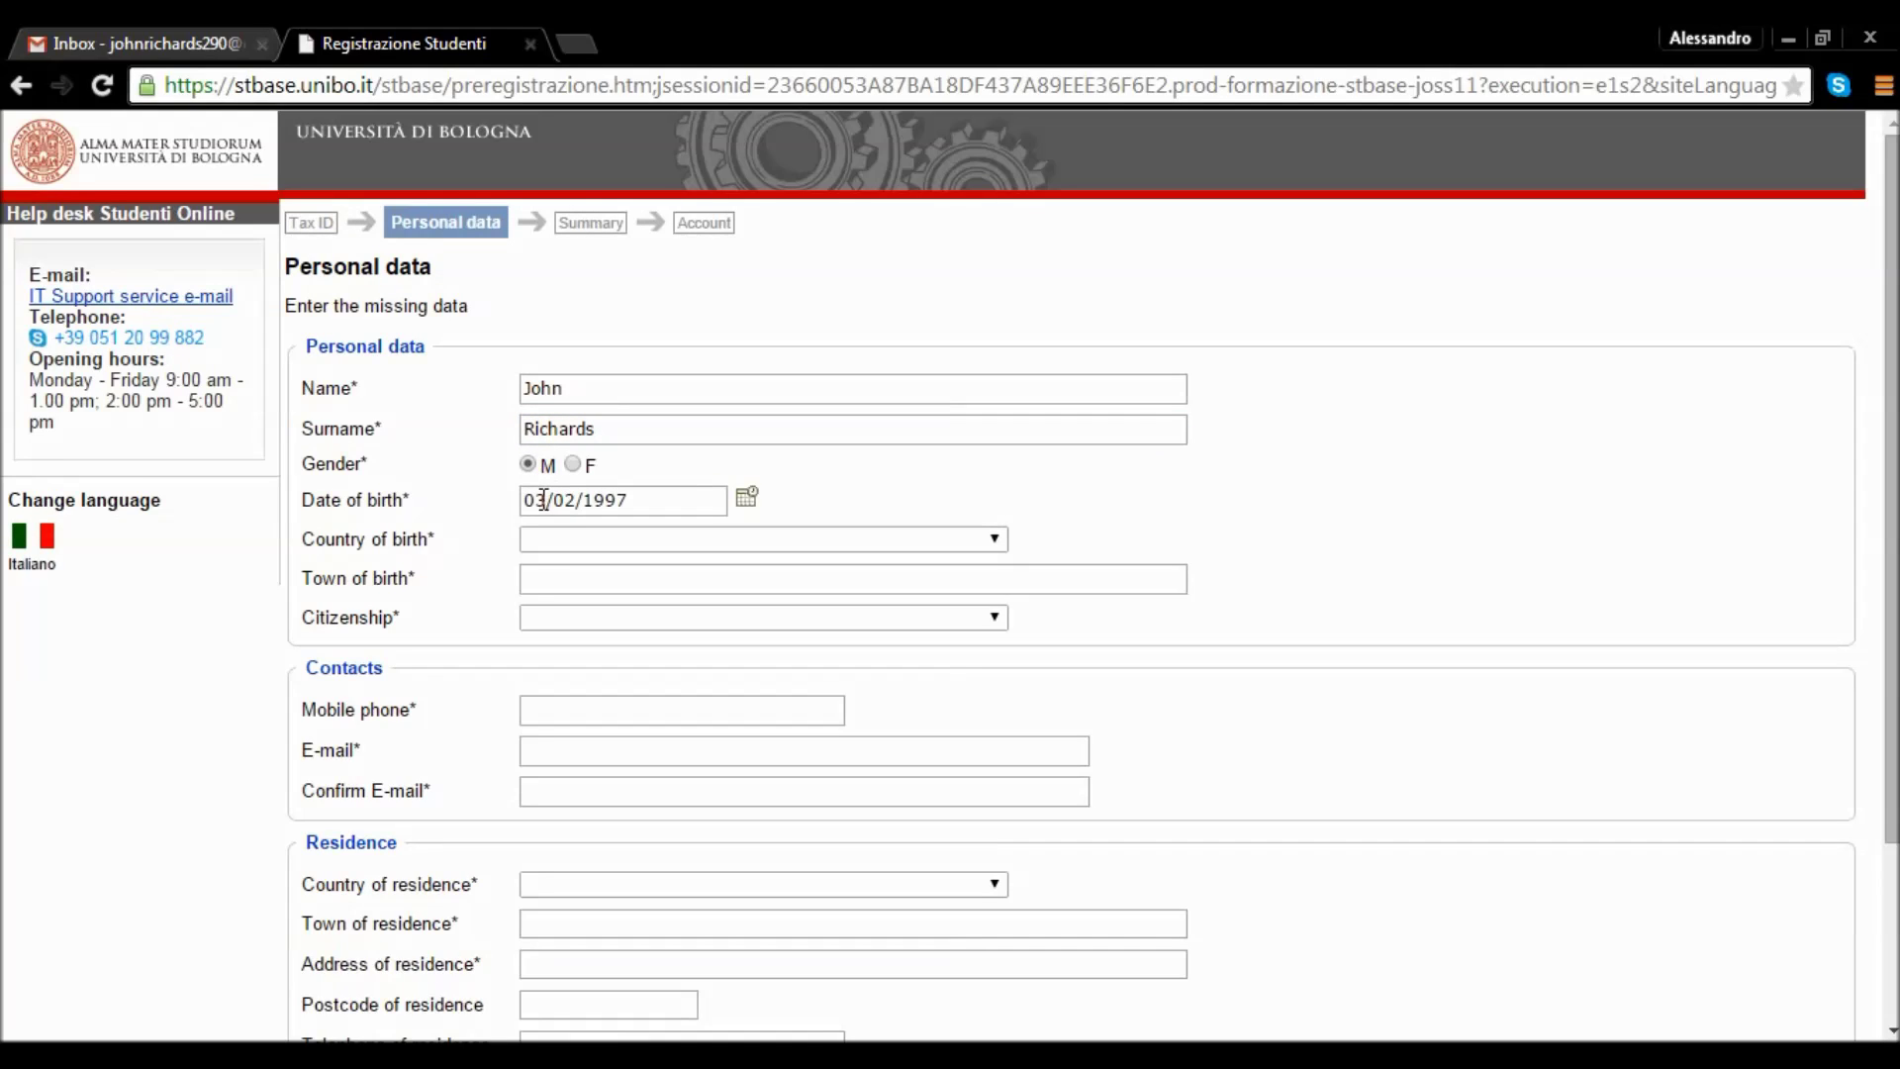
Set the date of birth to 01/02/1997 using the calendar popup.
click(747, 497)
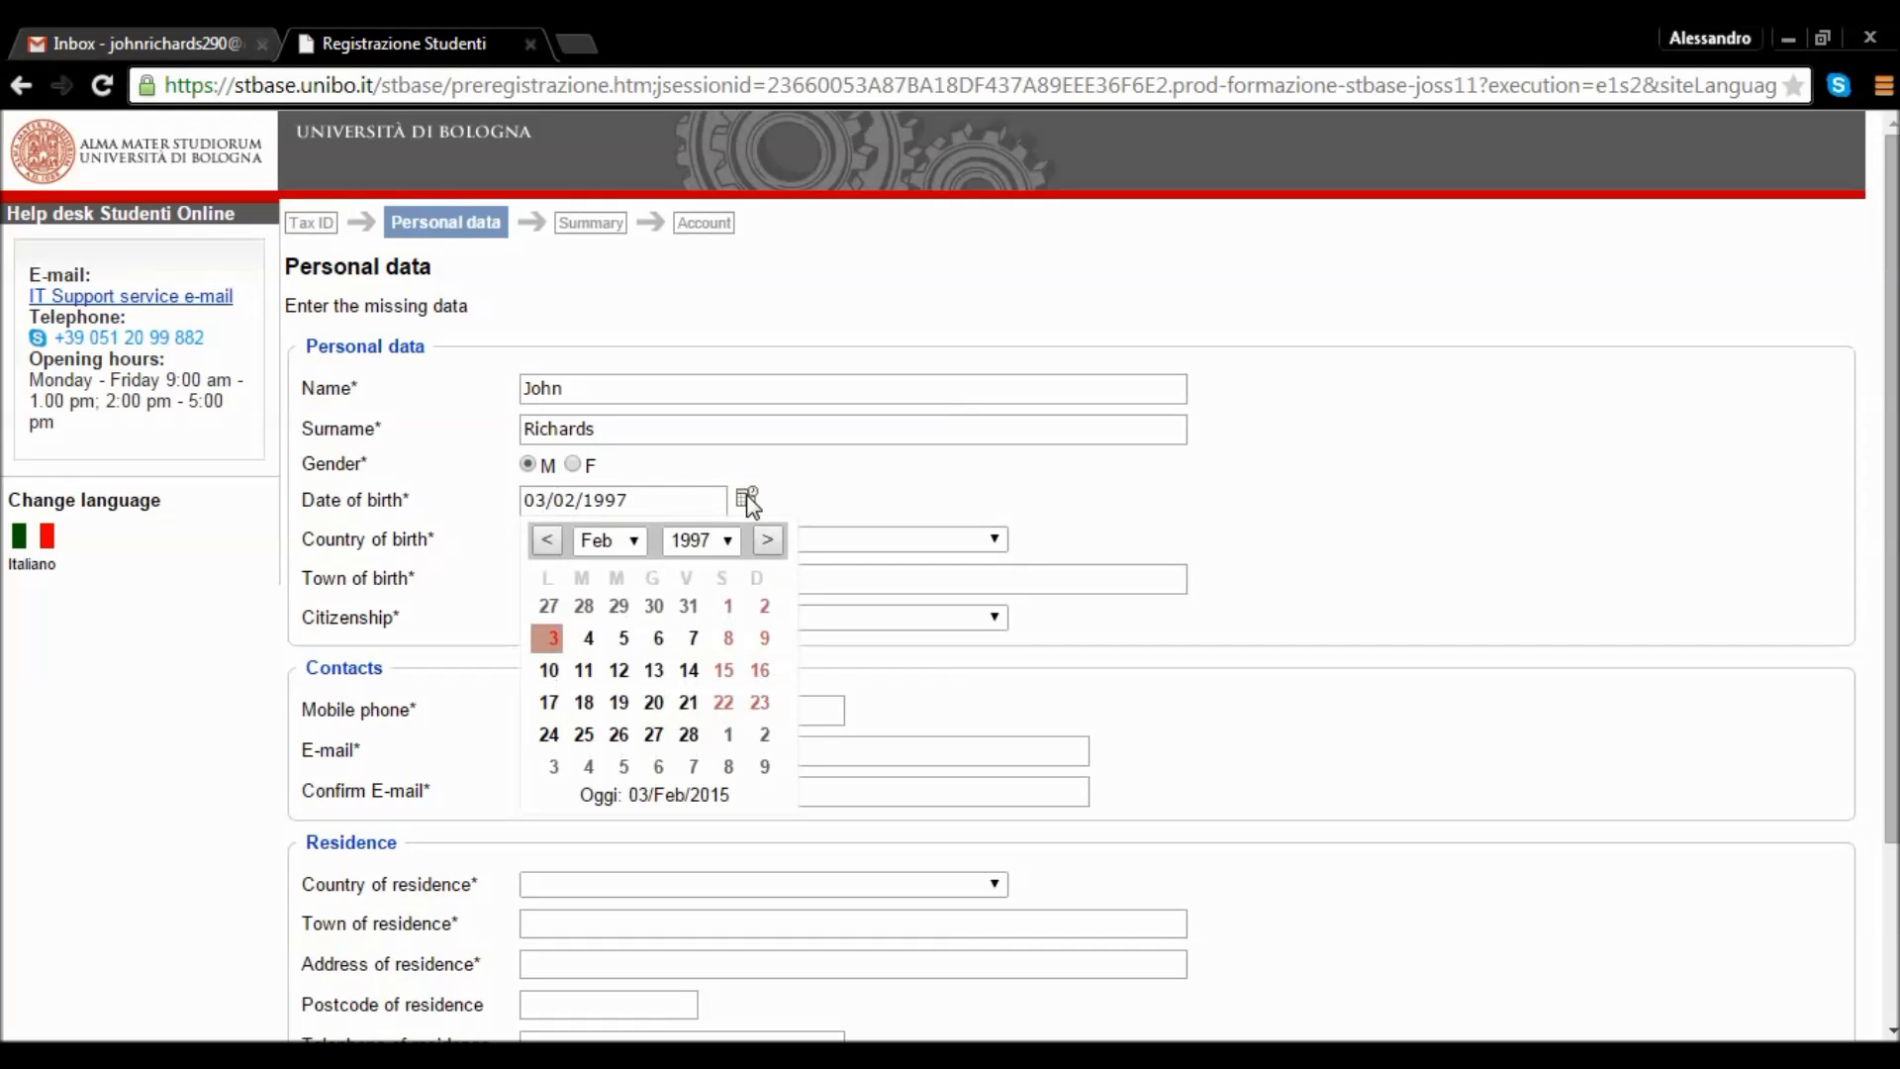
click(726, 608)
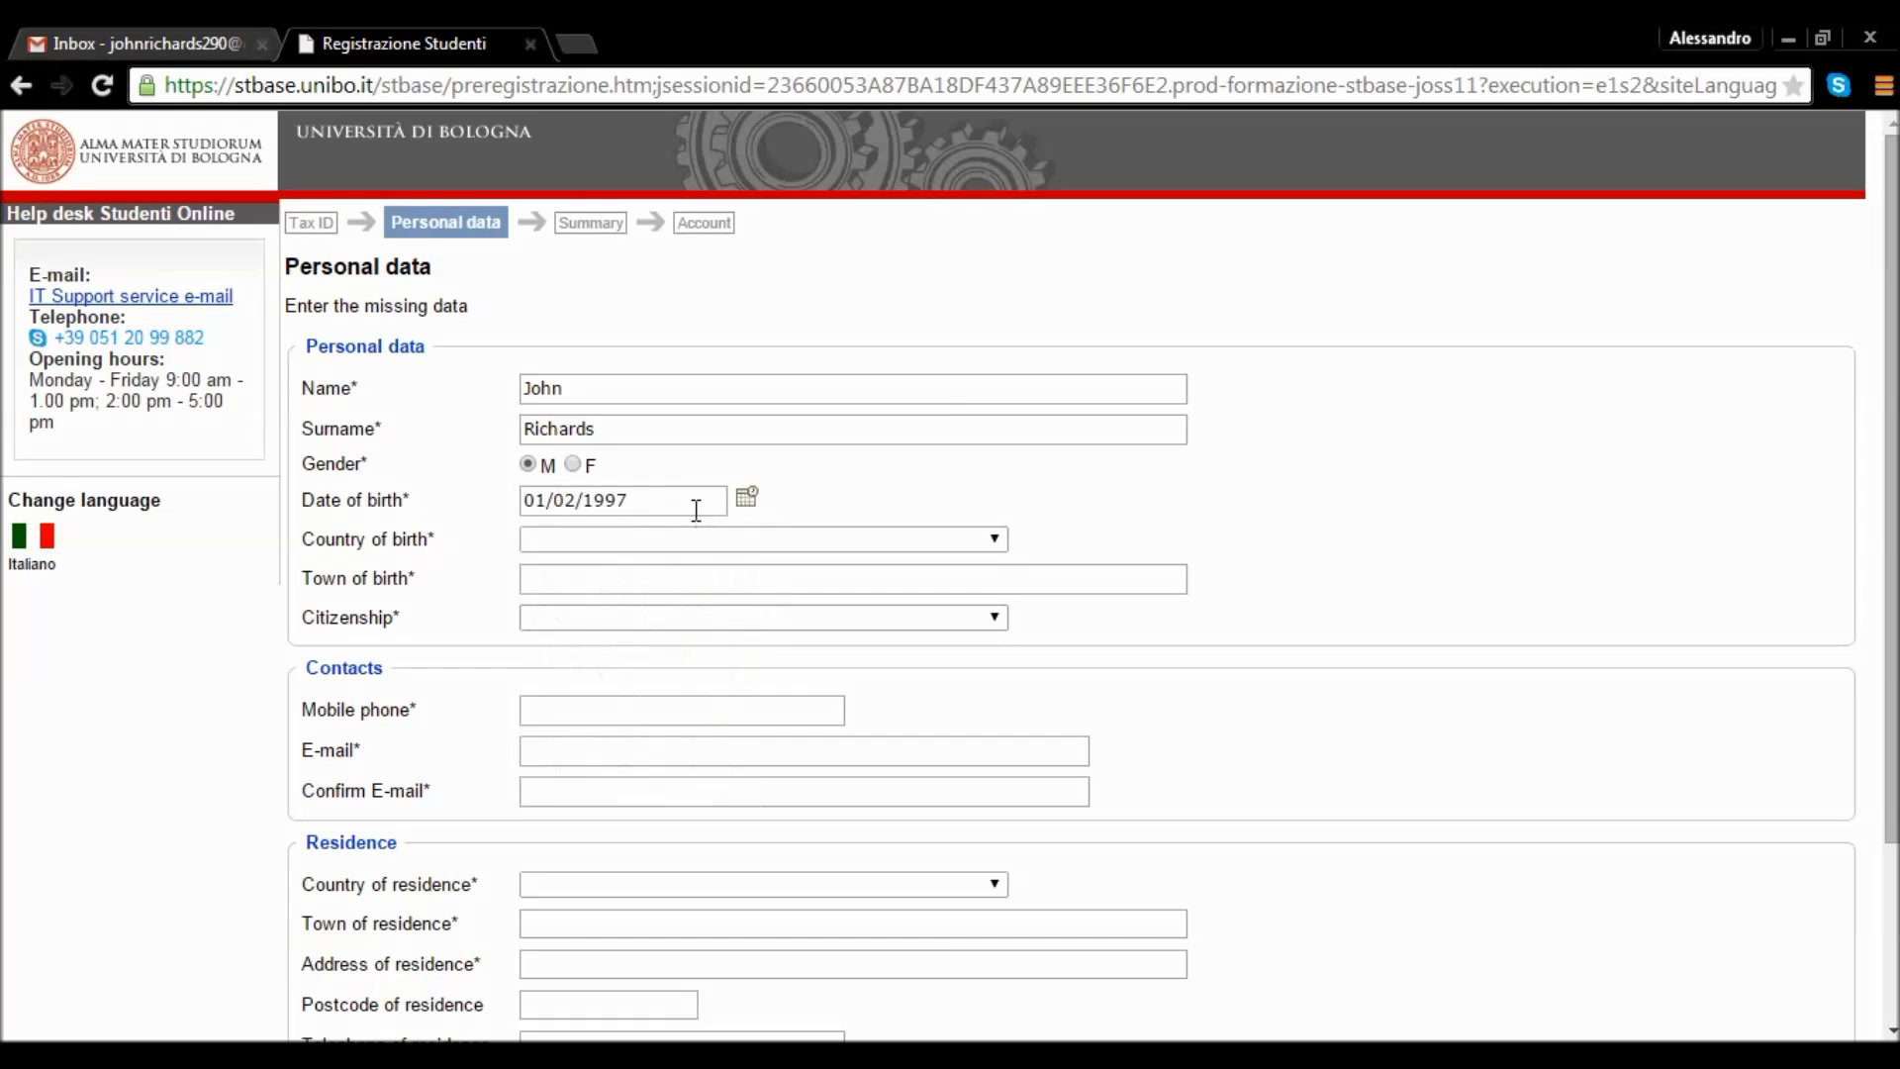
click(745, 501)
click(634, 545)
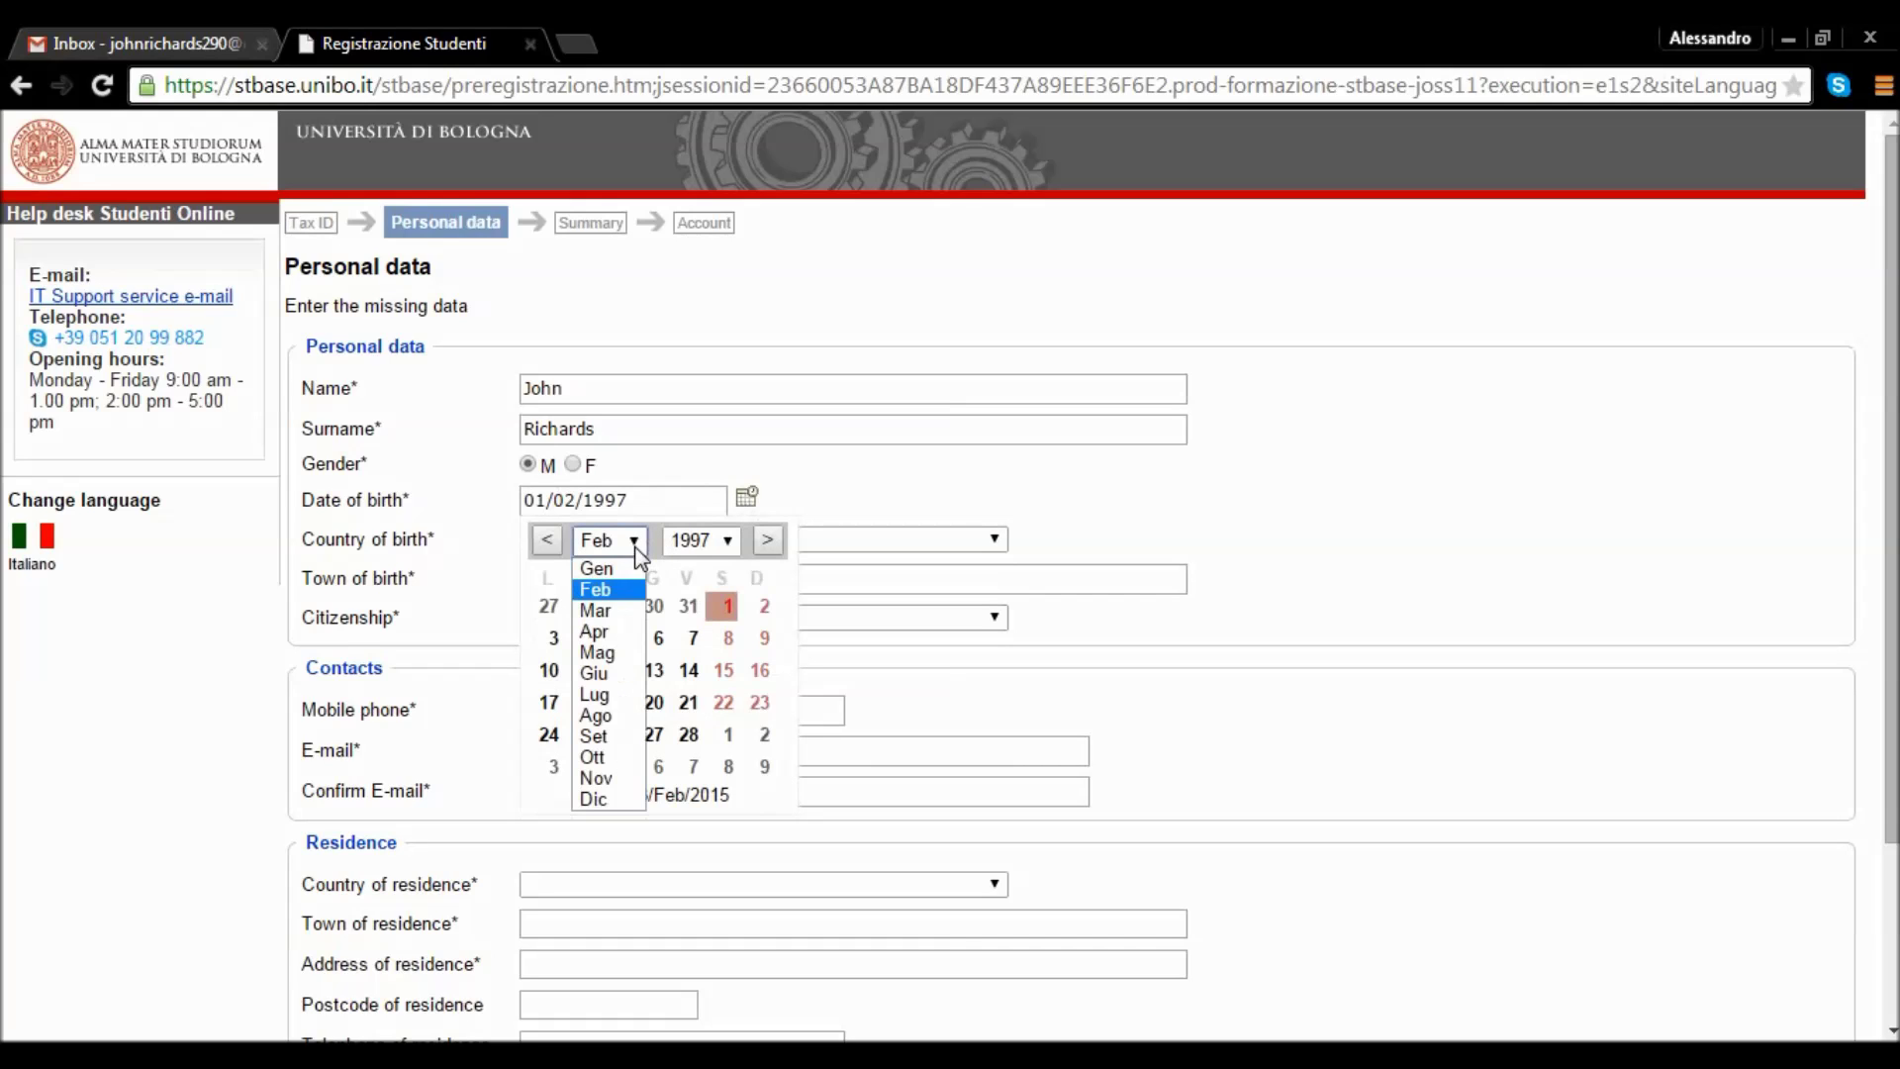
click(631, 572)
click(727, 541)
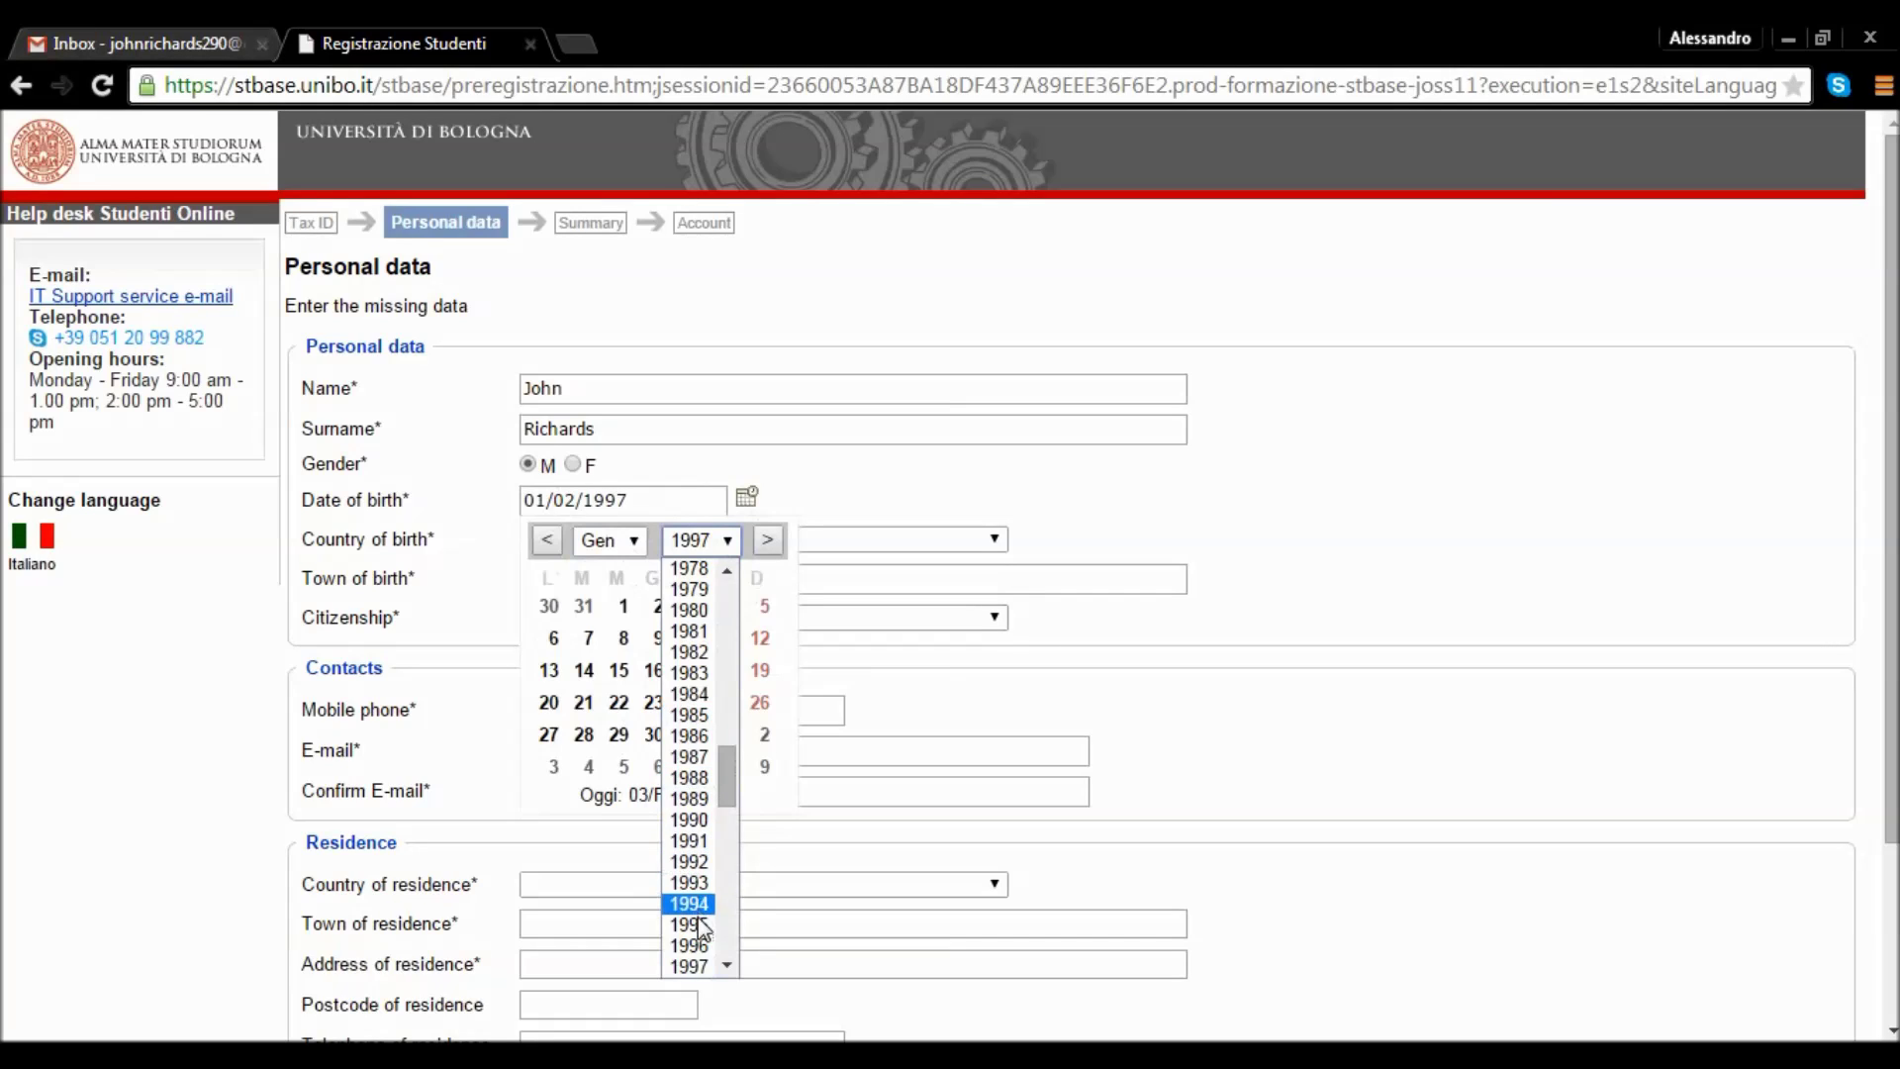
click(690, 925)
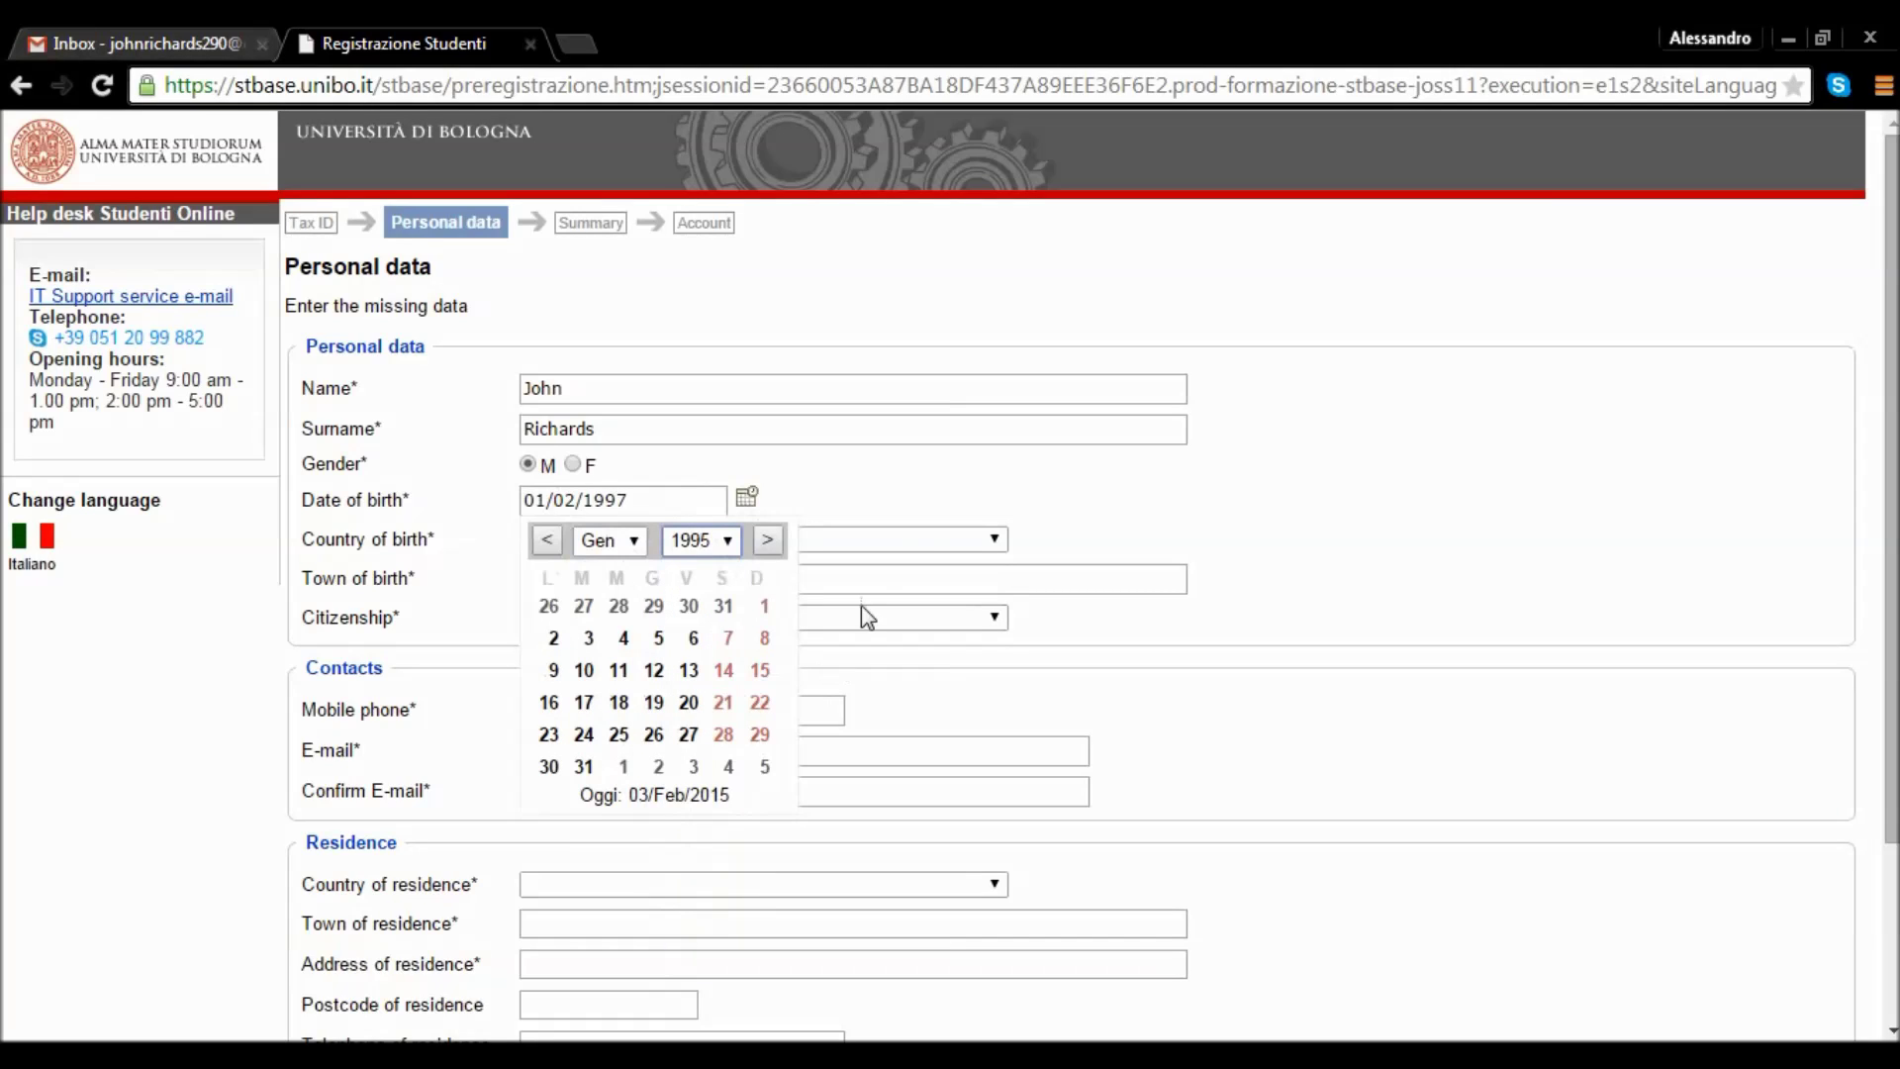
click(1052, 554)
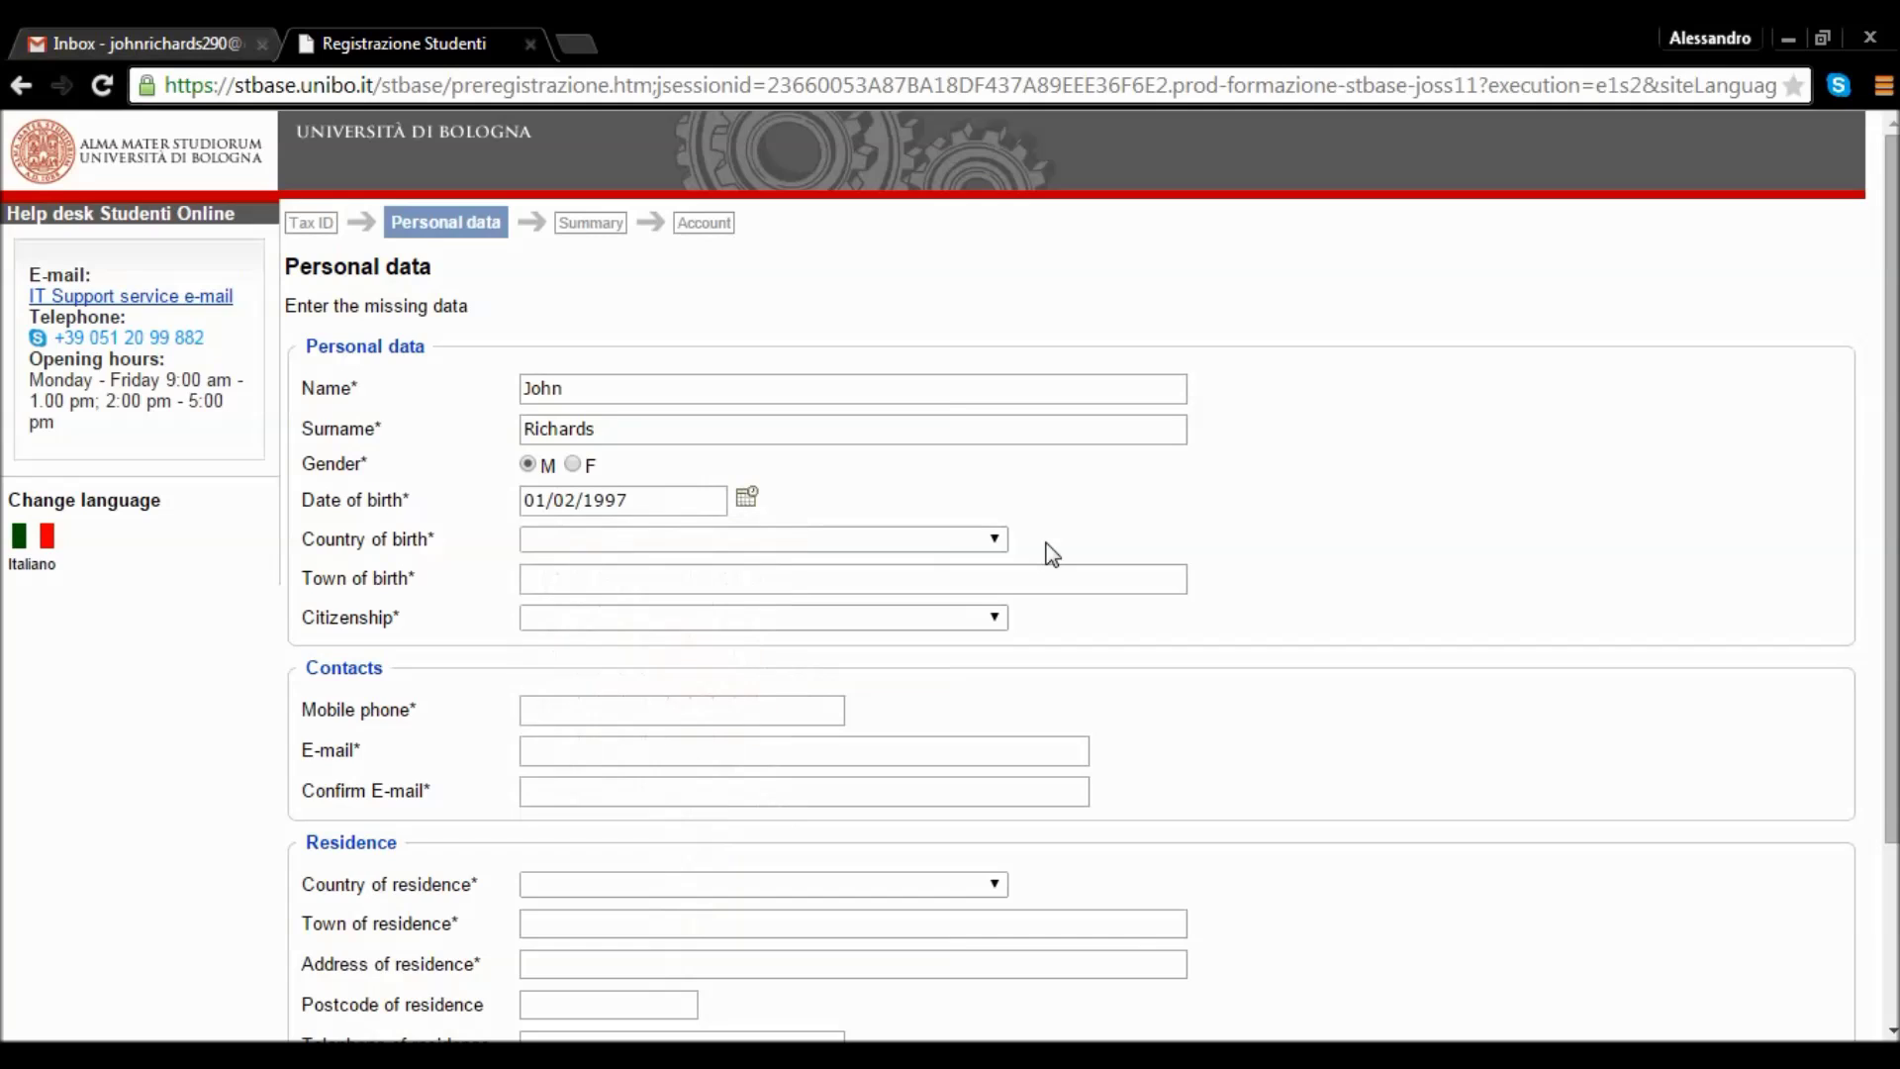
Set country of birth to United States and birthplace to New York.
click(994, 539)
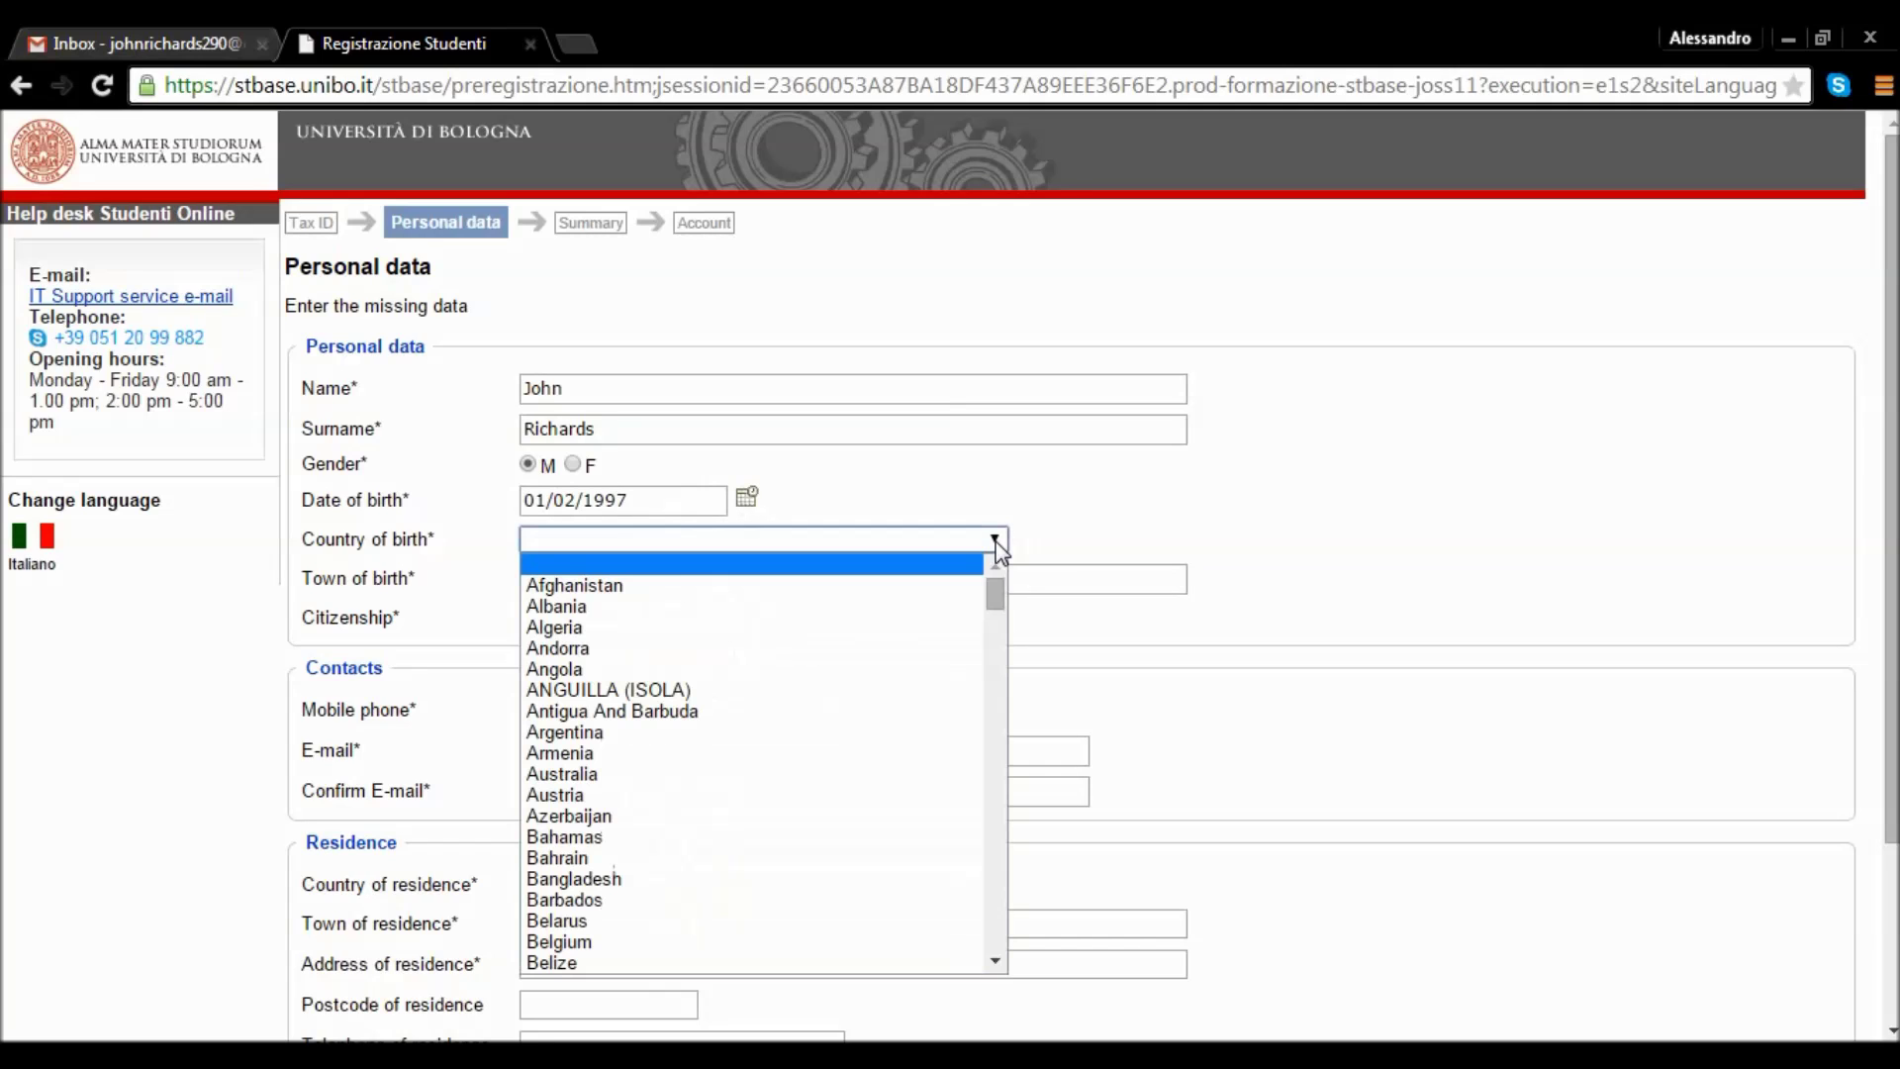
drag(993, 592, 973, 927)
scroll(966, 928, down, 5)
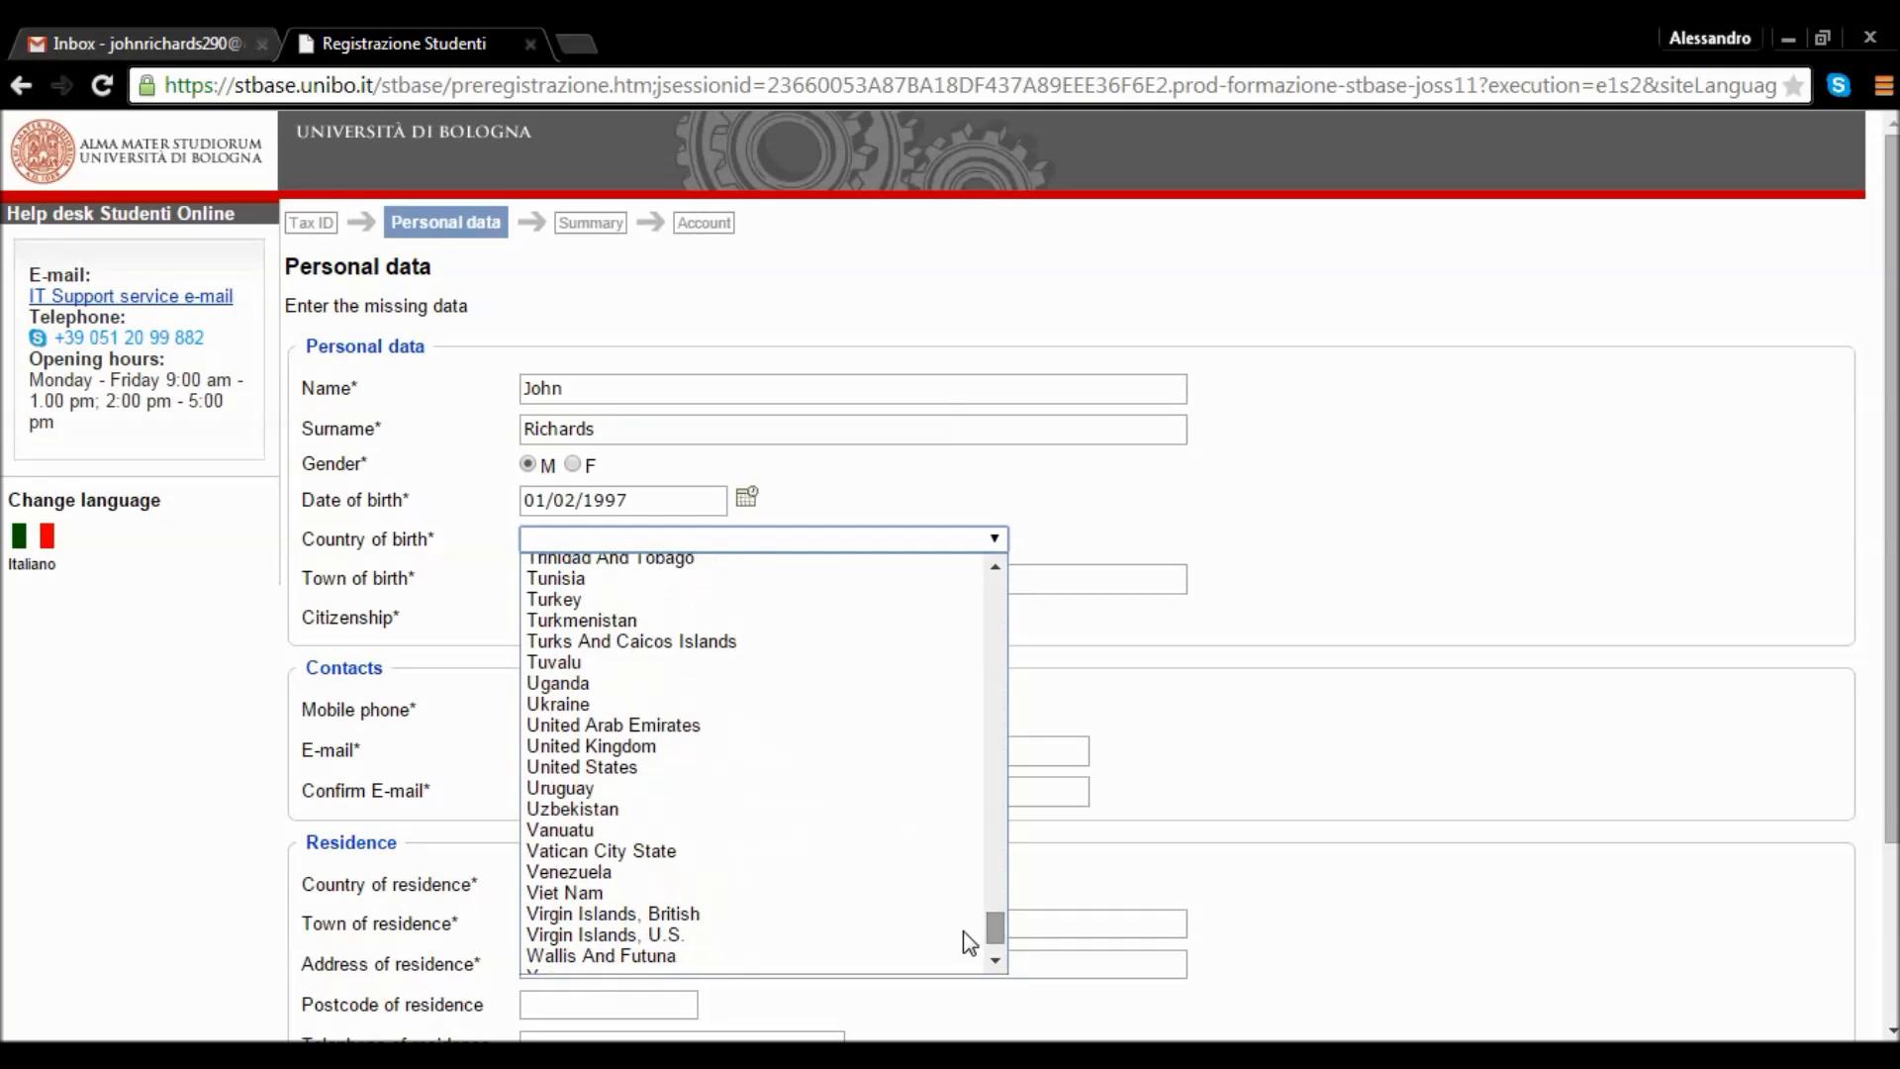
click(734, 771)
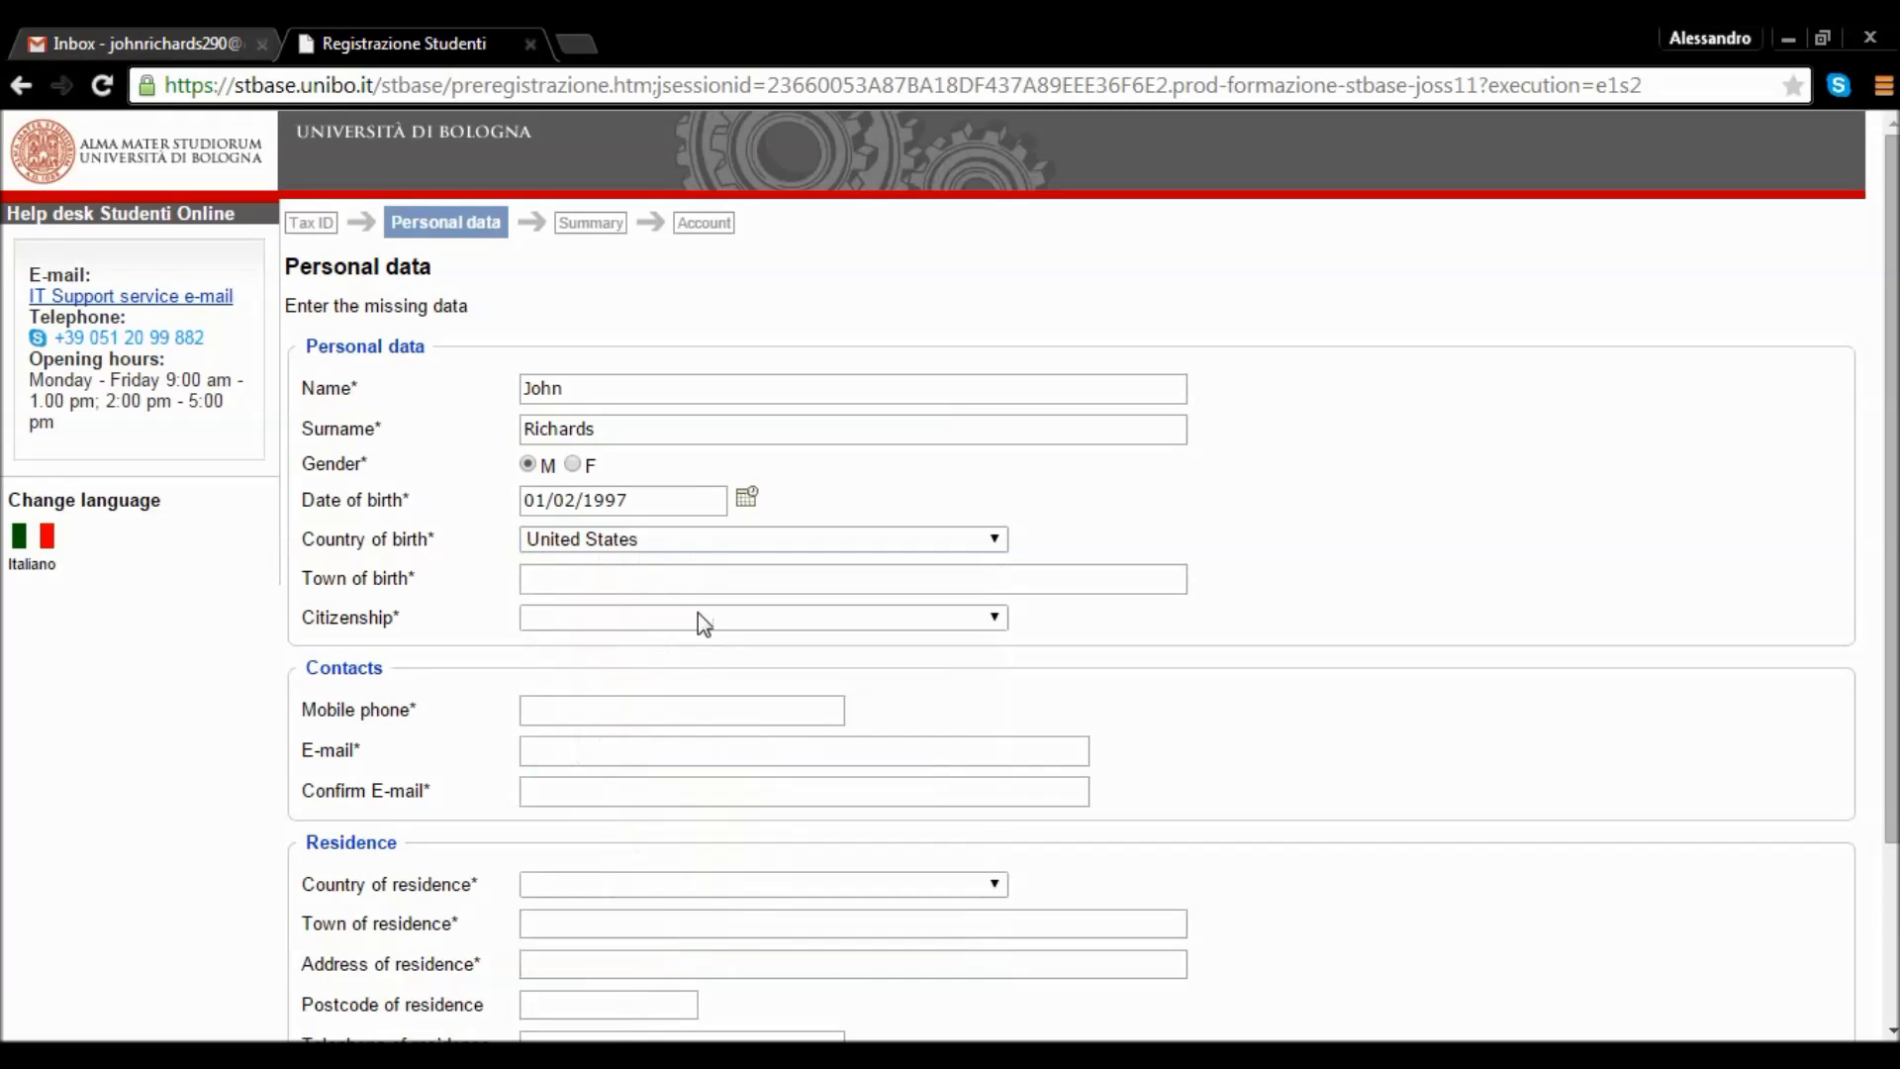
click(700, 581)
text(N)
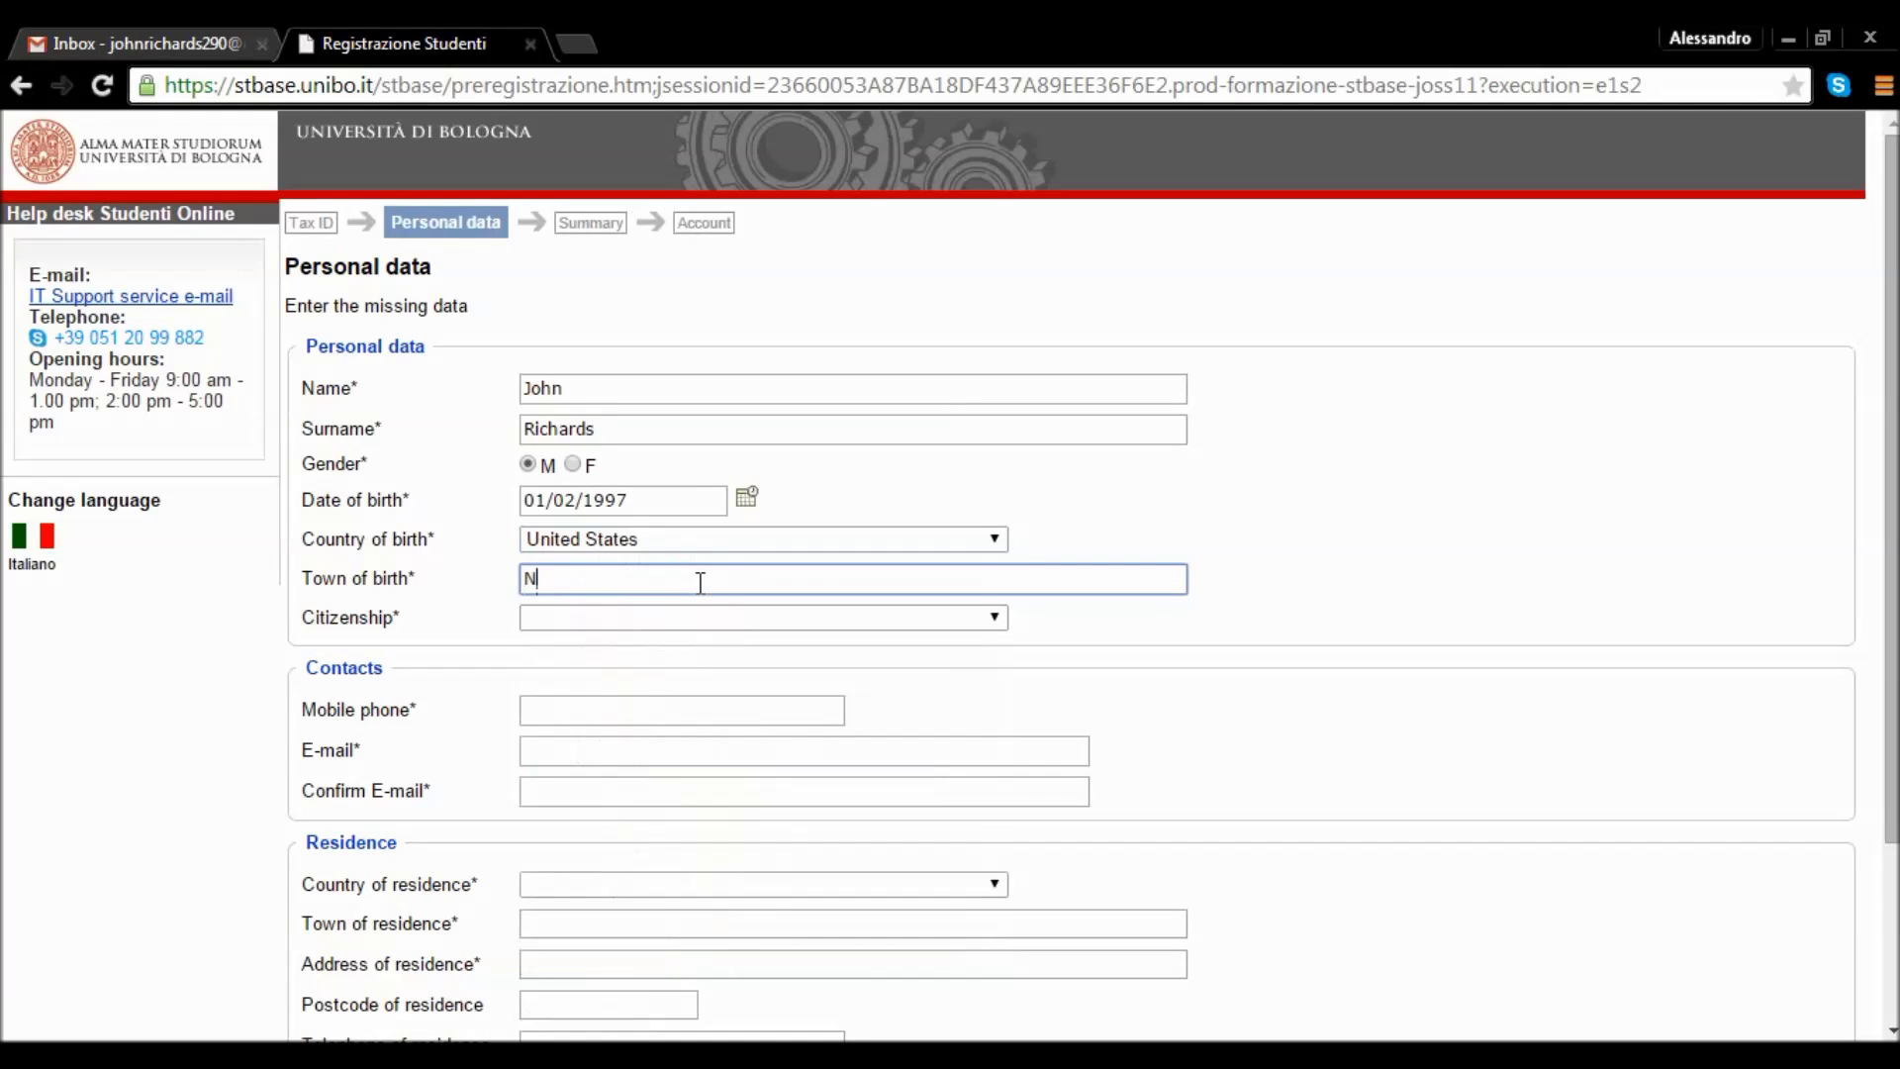
text(ew York)
Select United States as the citizenship.
key(Tab)
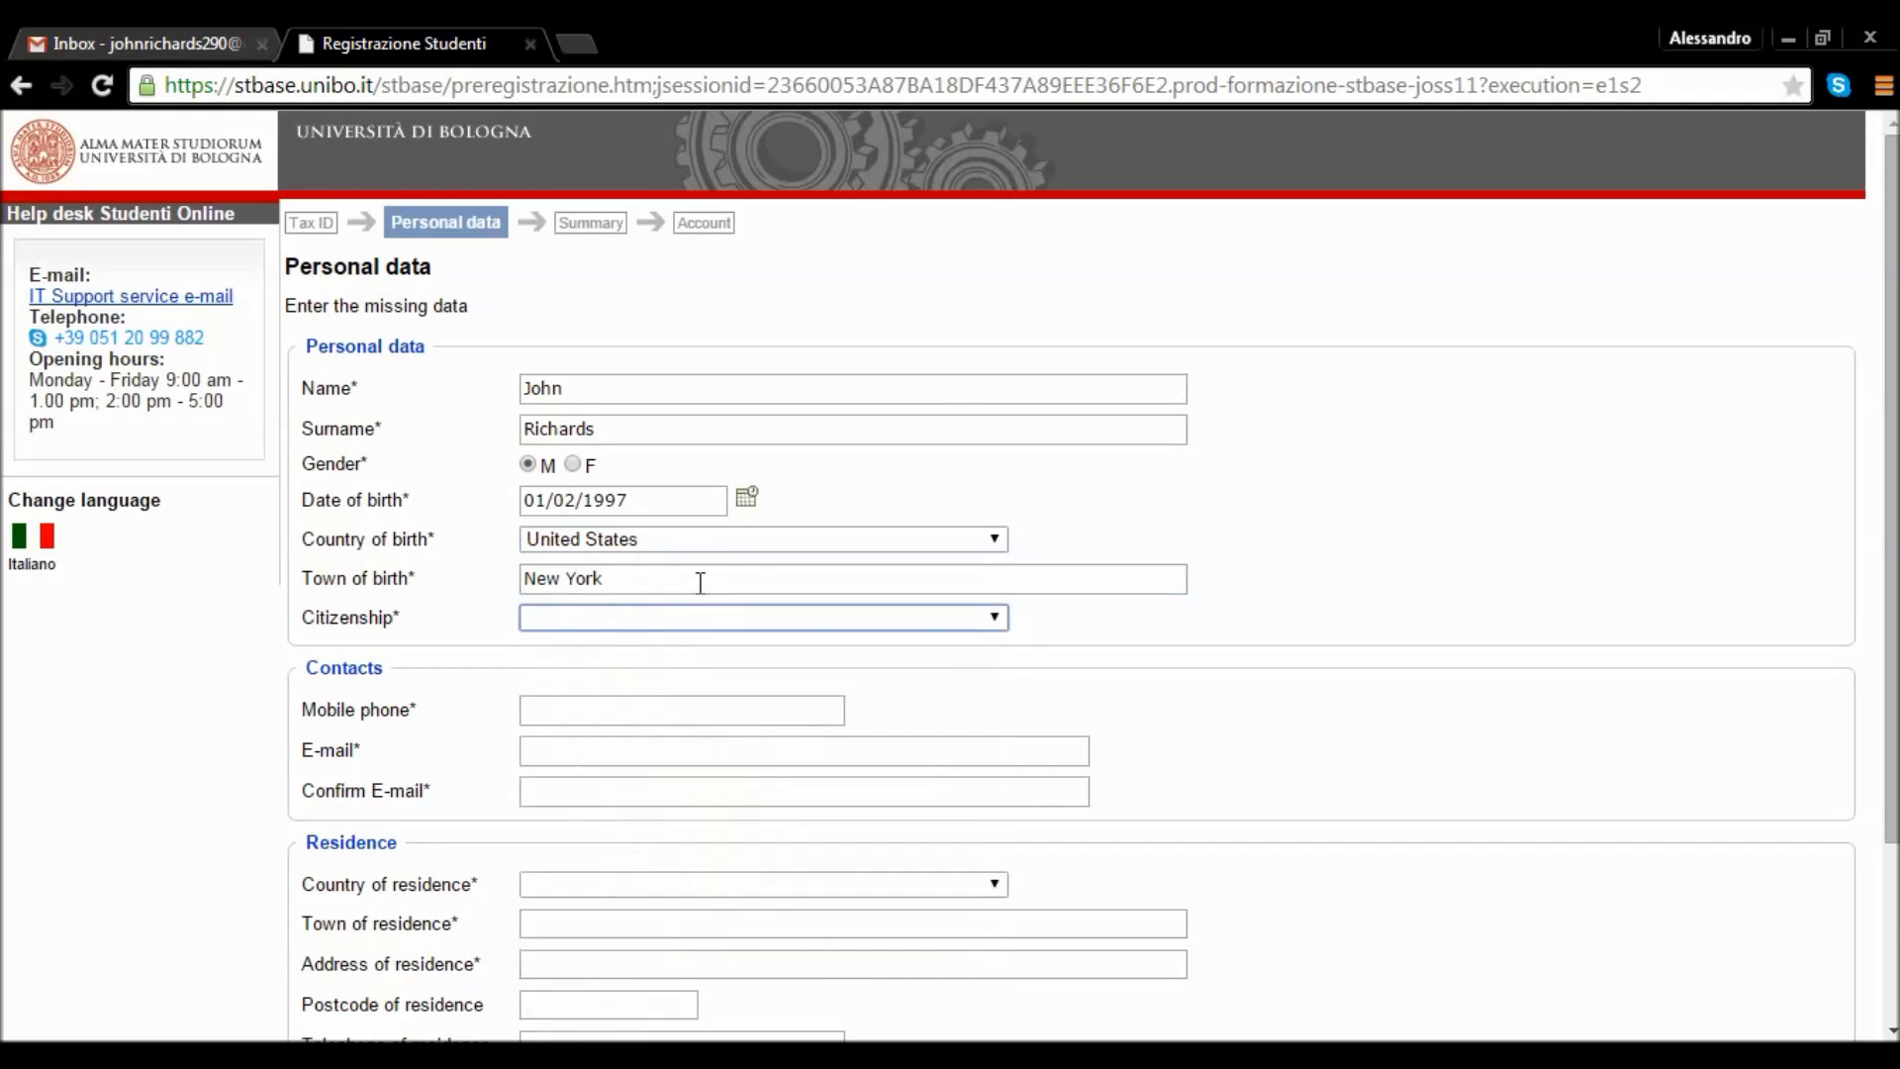
click(990, 622)
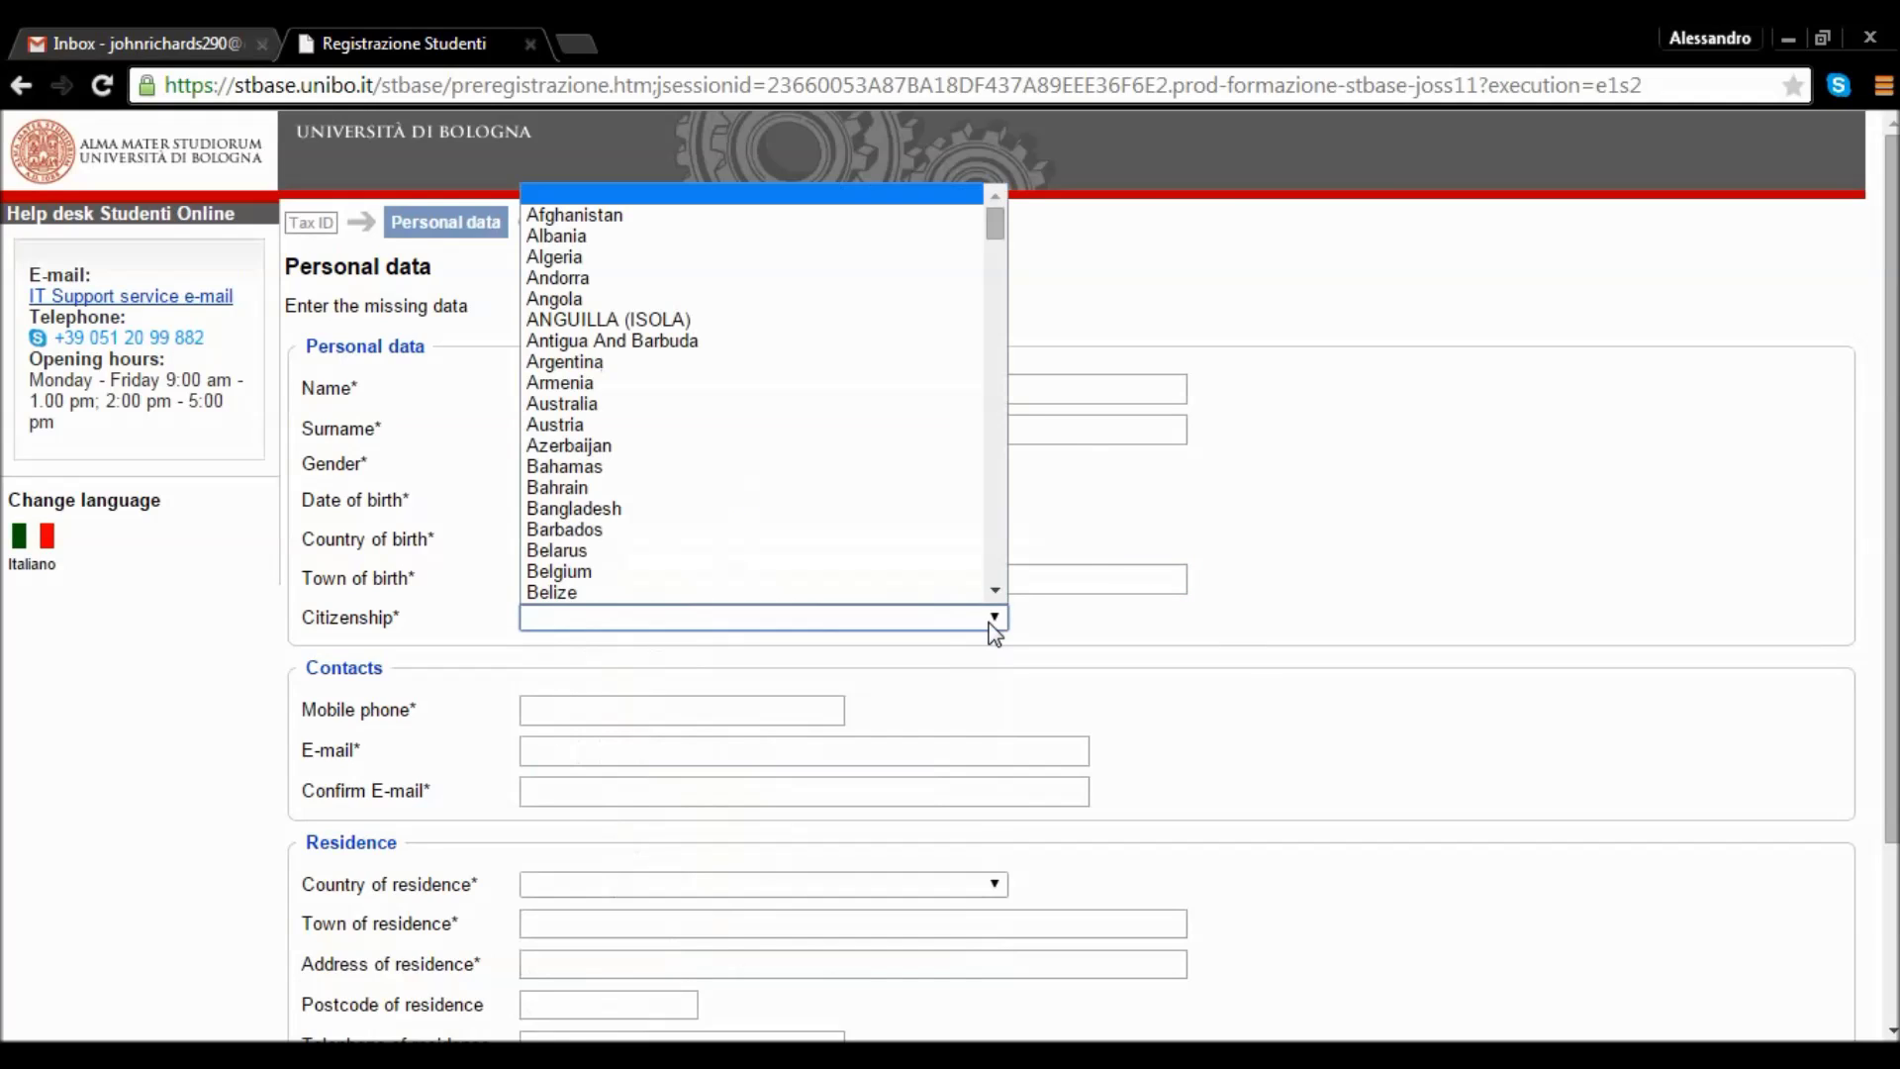
drag(994, 247, 973, 572)
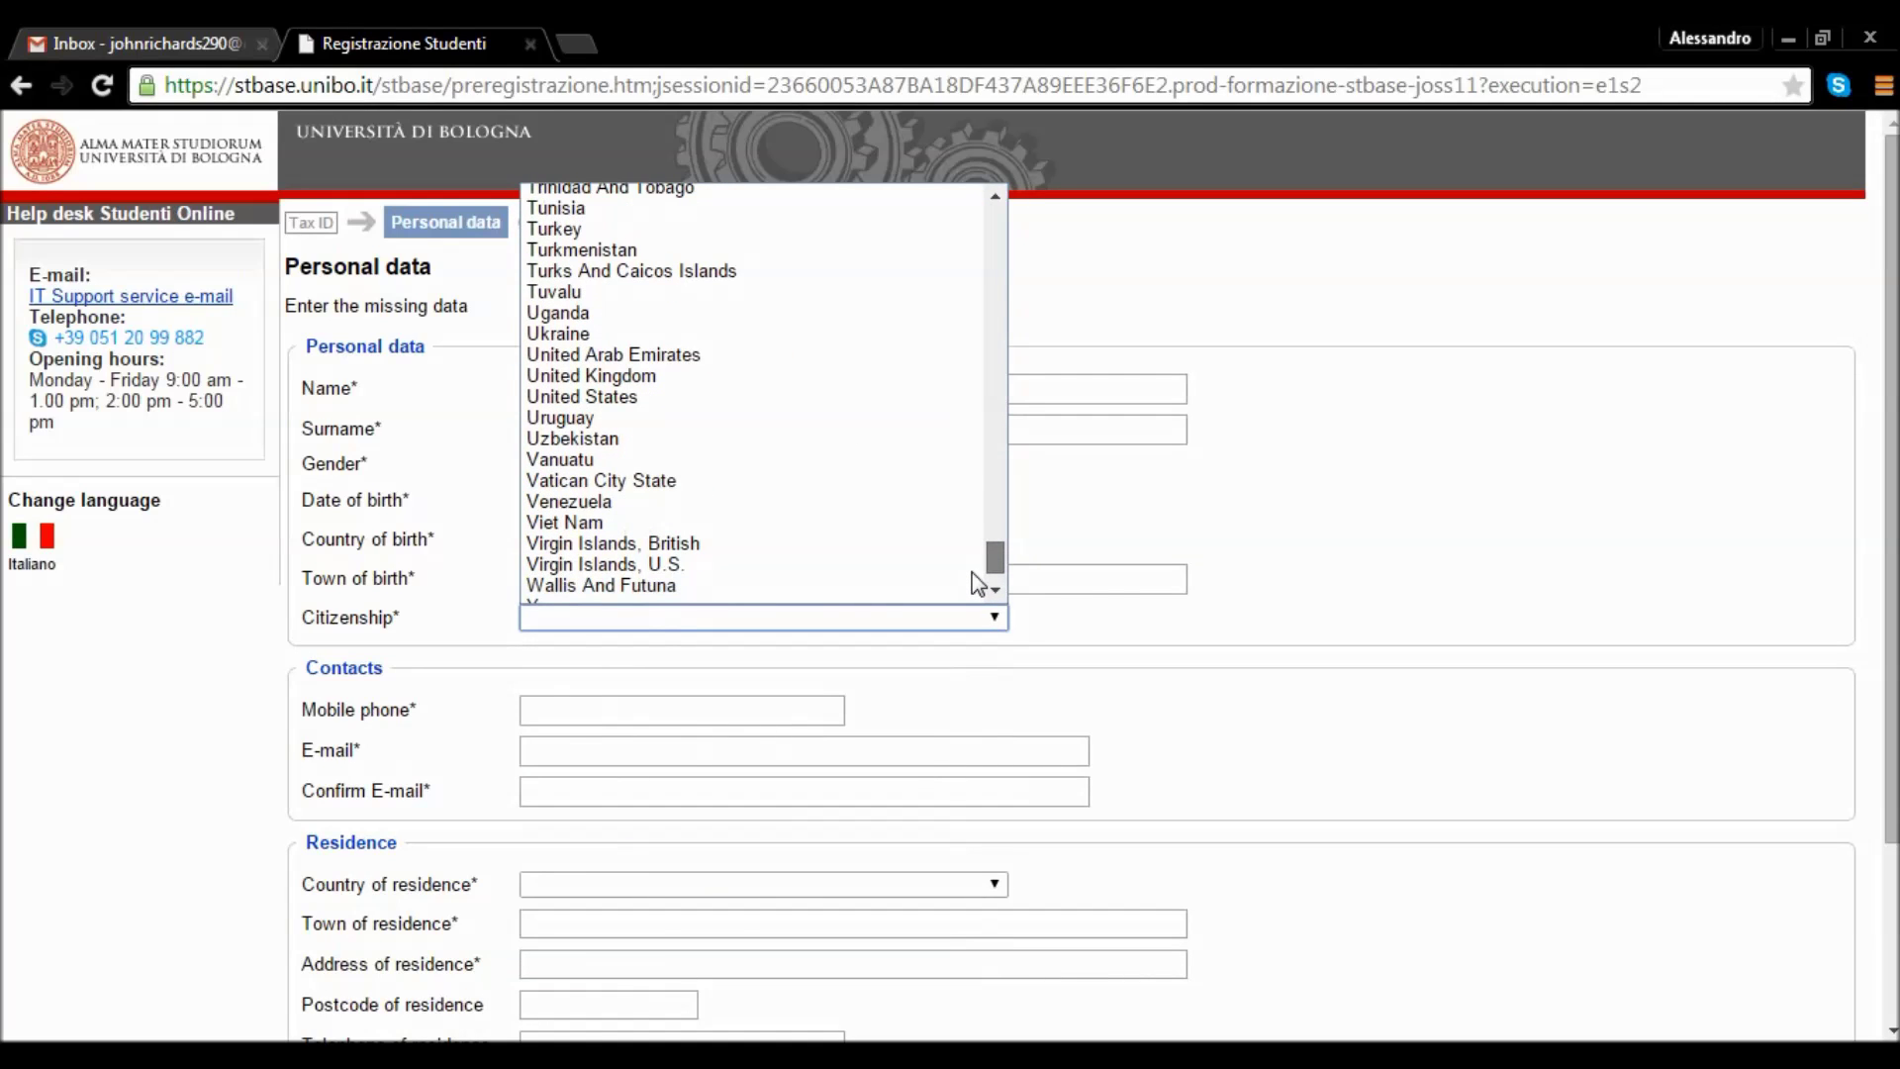
click(703, 397)
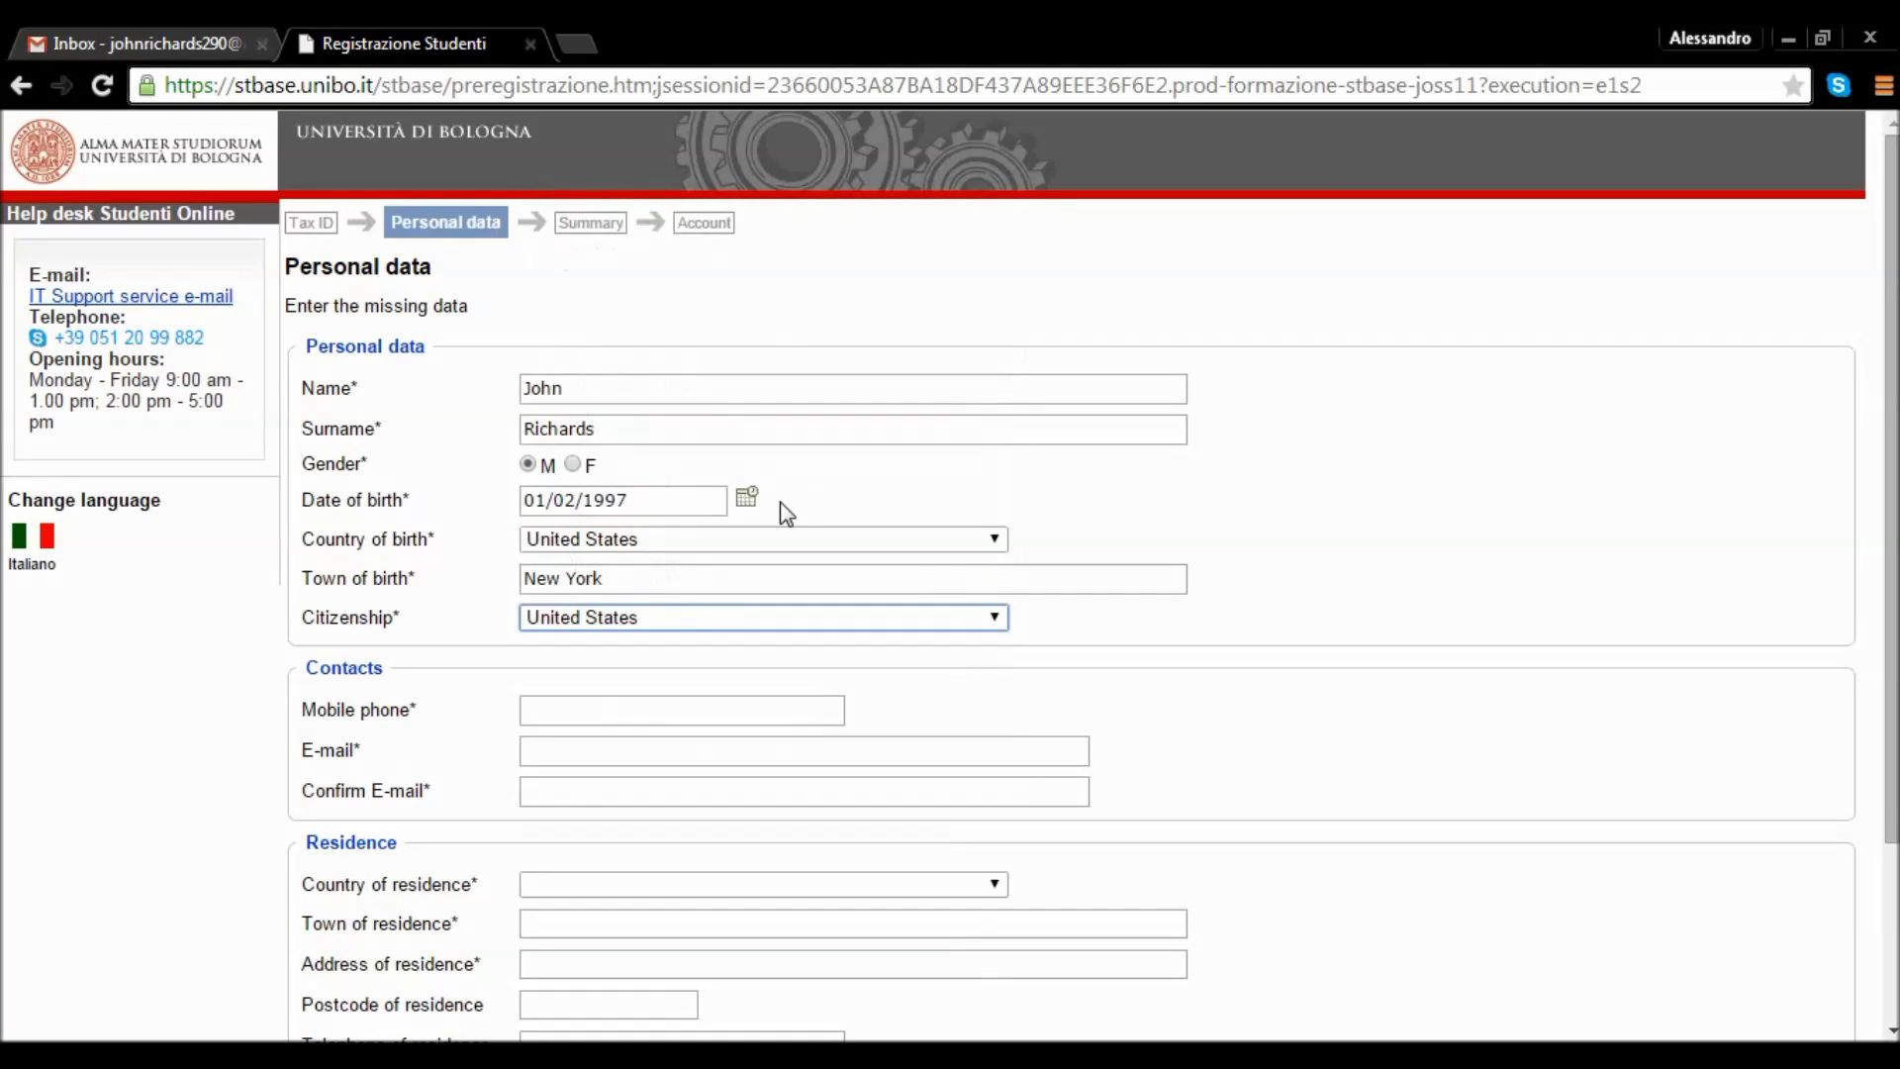
Enter the student's mobile phone number in the Contacts section.
click(800, 712)
text(01)
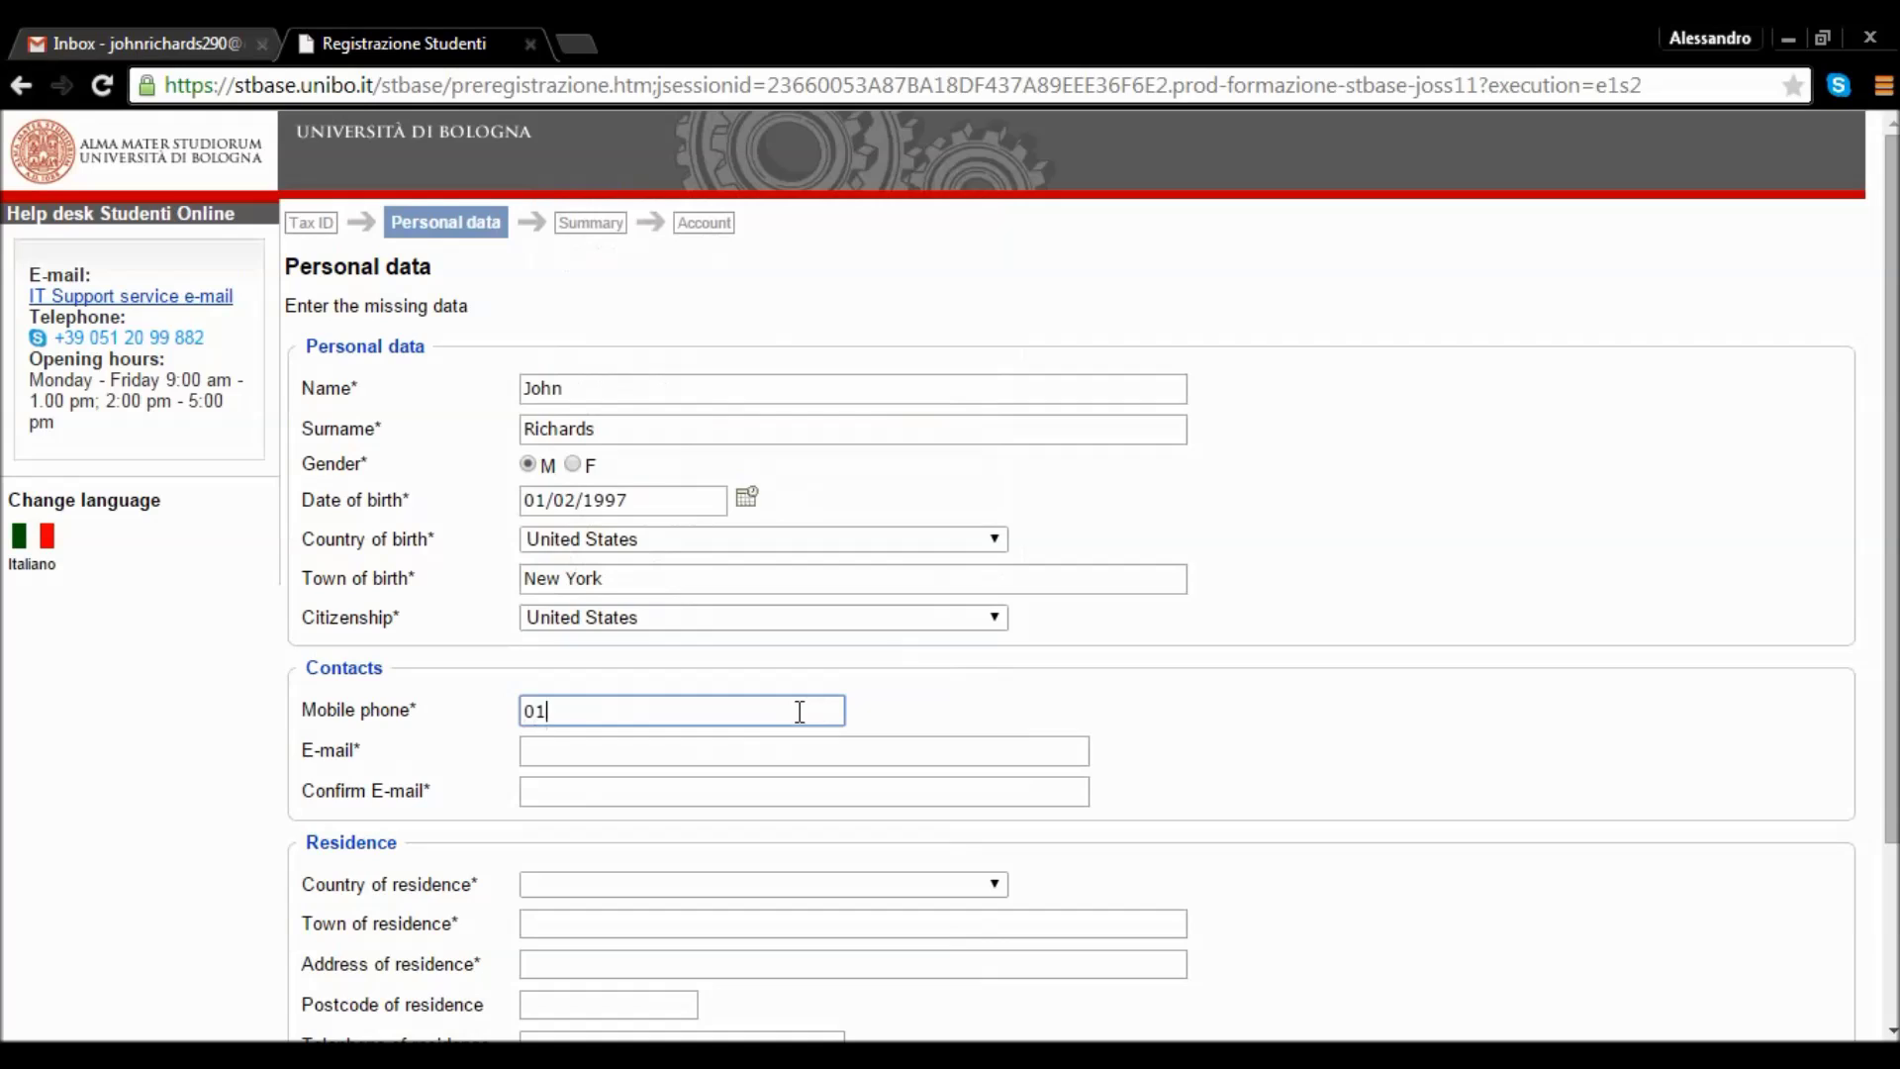
text(23456789)
drag(1890, 579, 1890, 646)
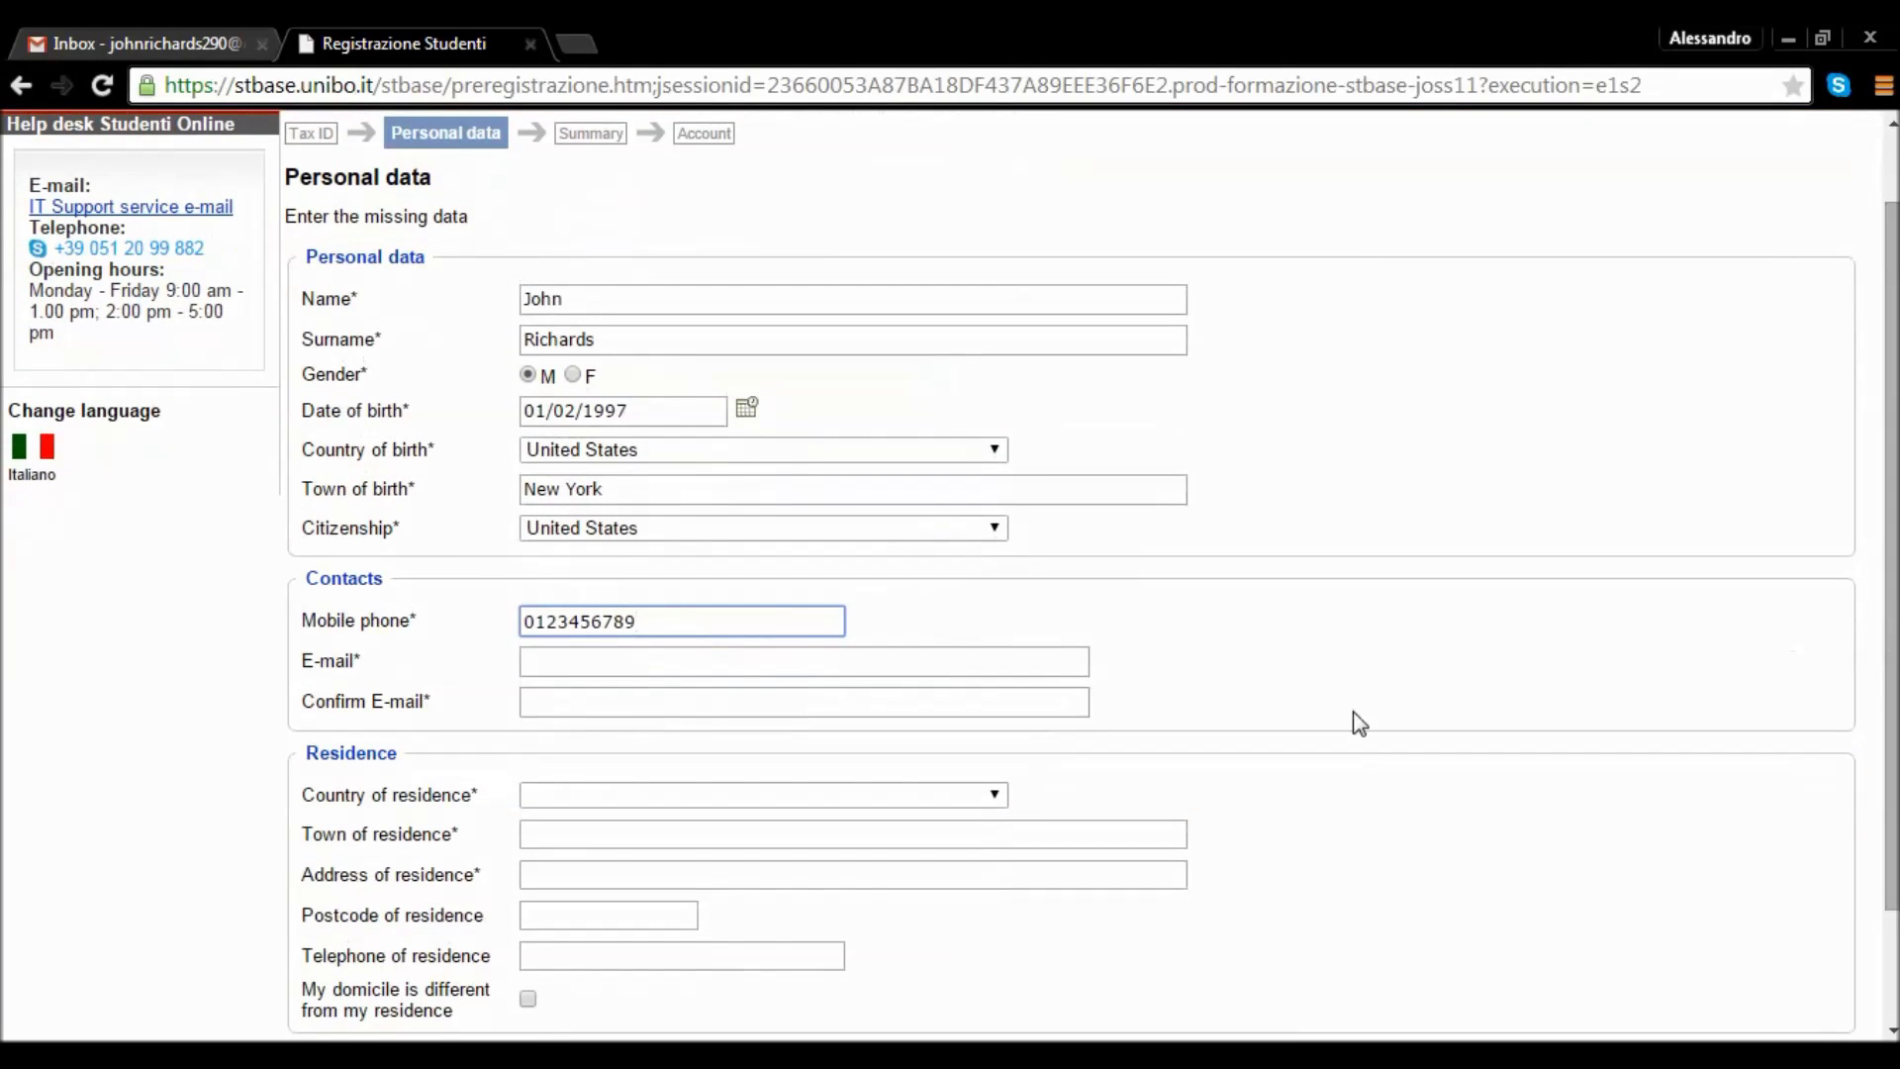
Fill in the student's e-mail address and repeat it in Confirm E-mail.
click(1010, 663)
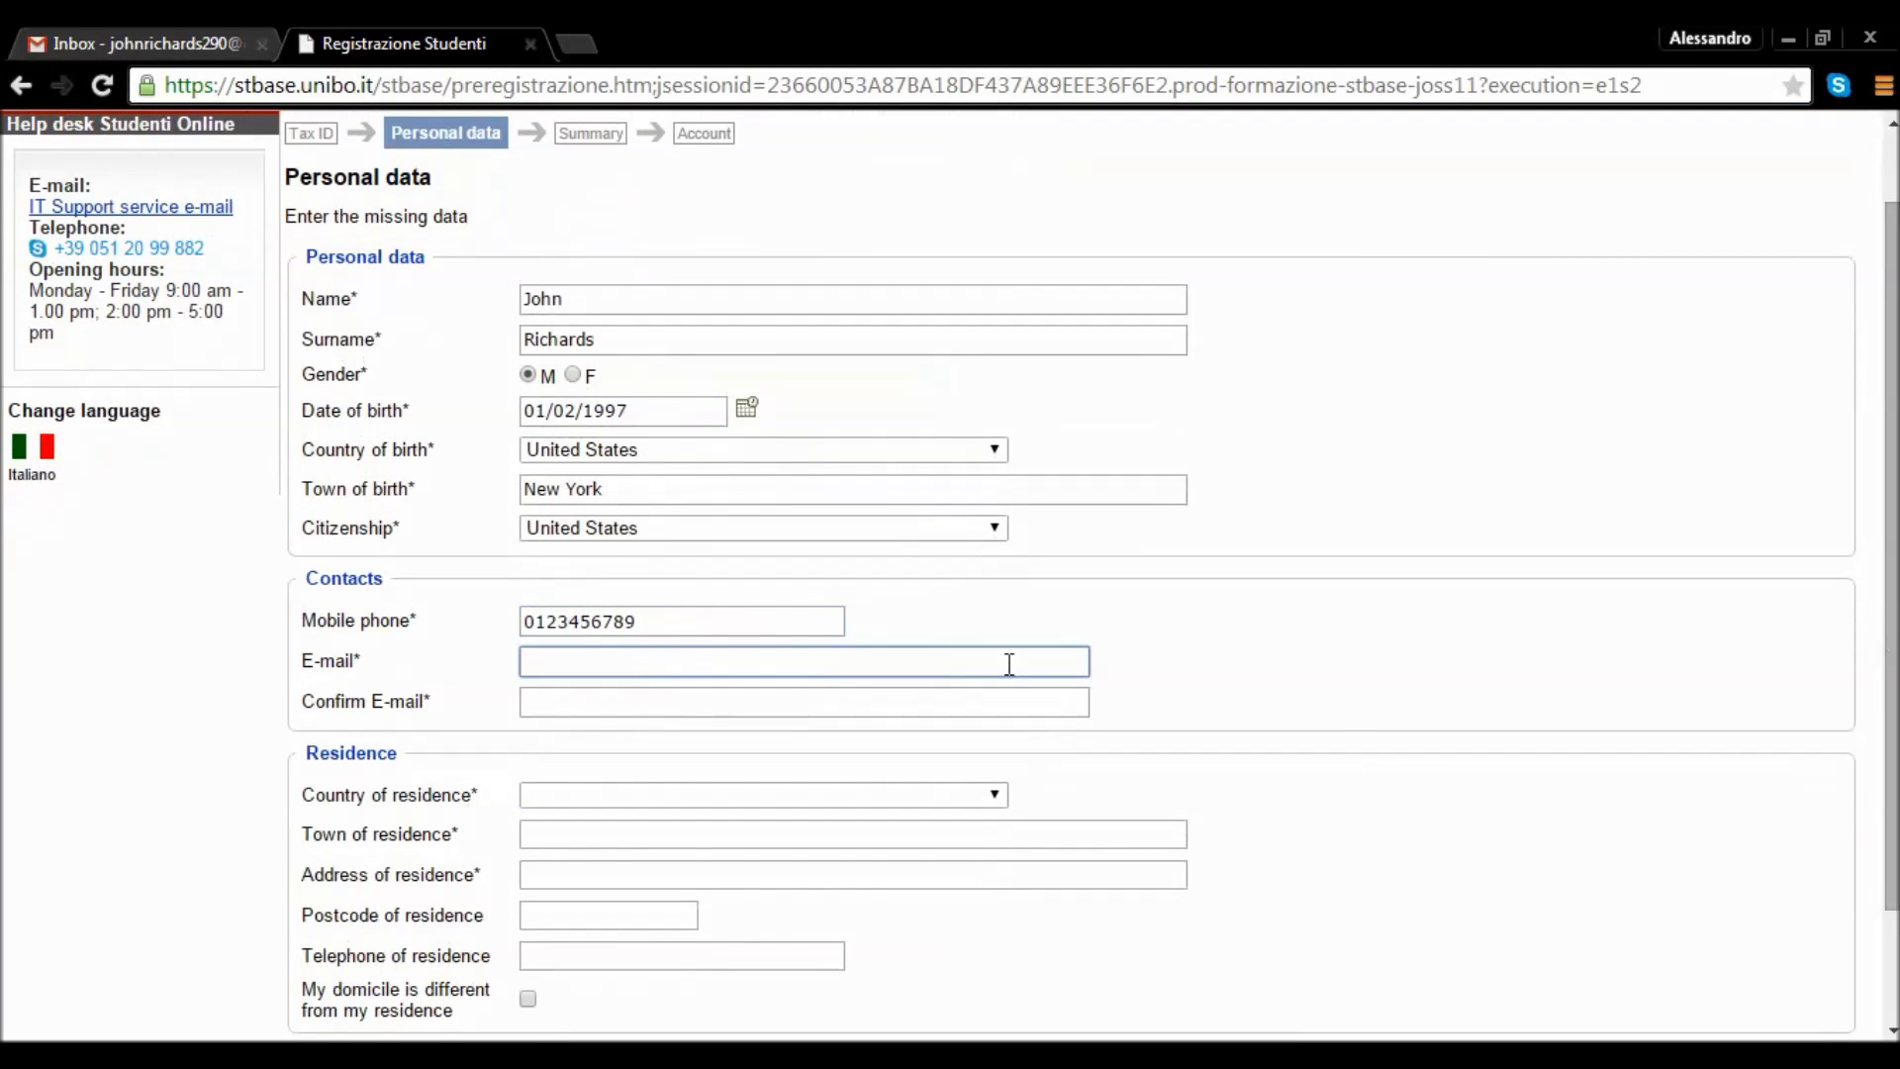
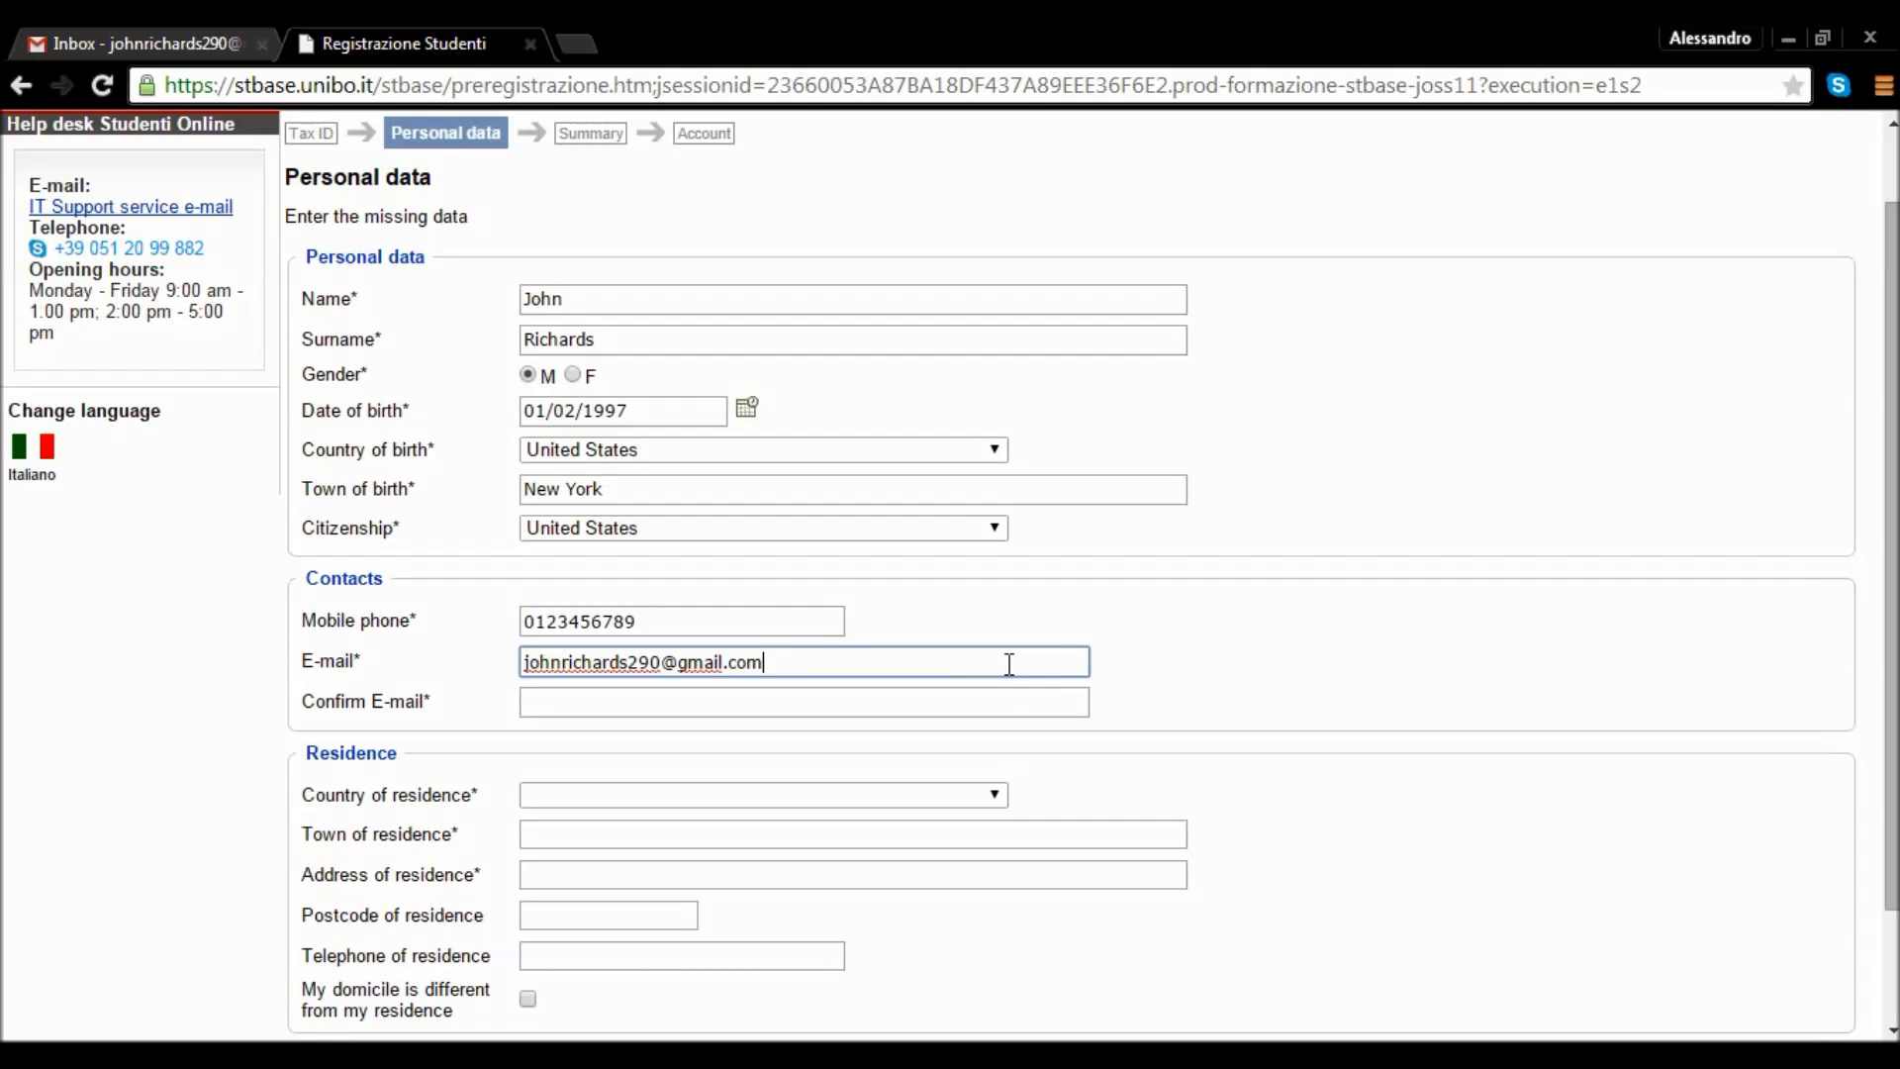
key(Tab)
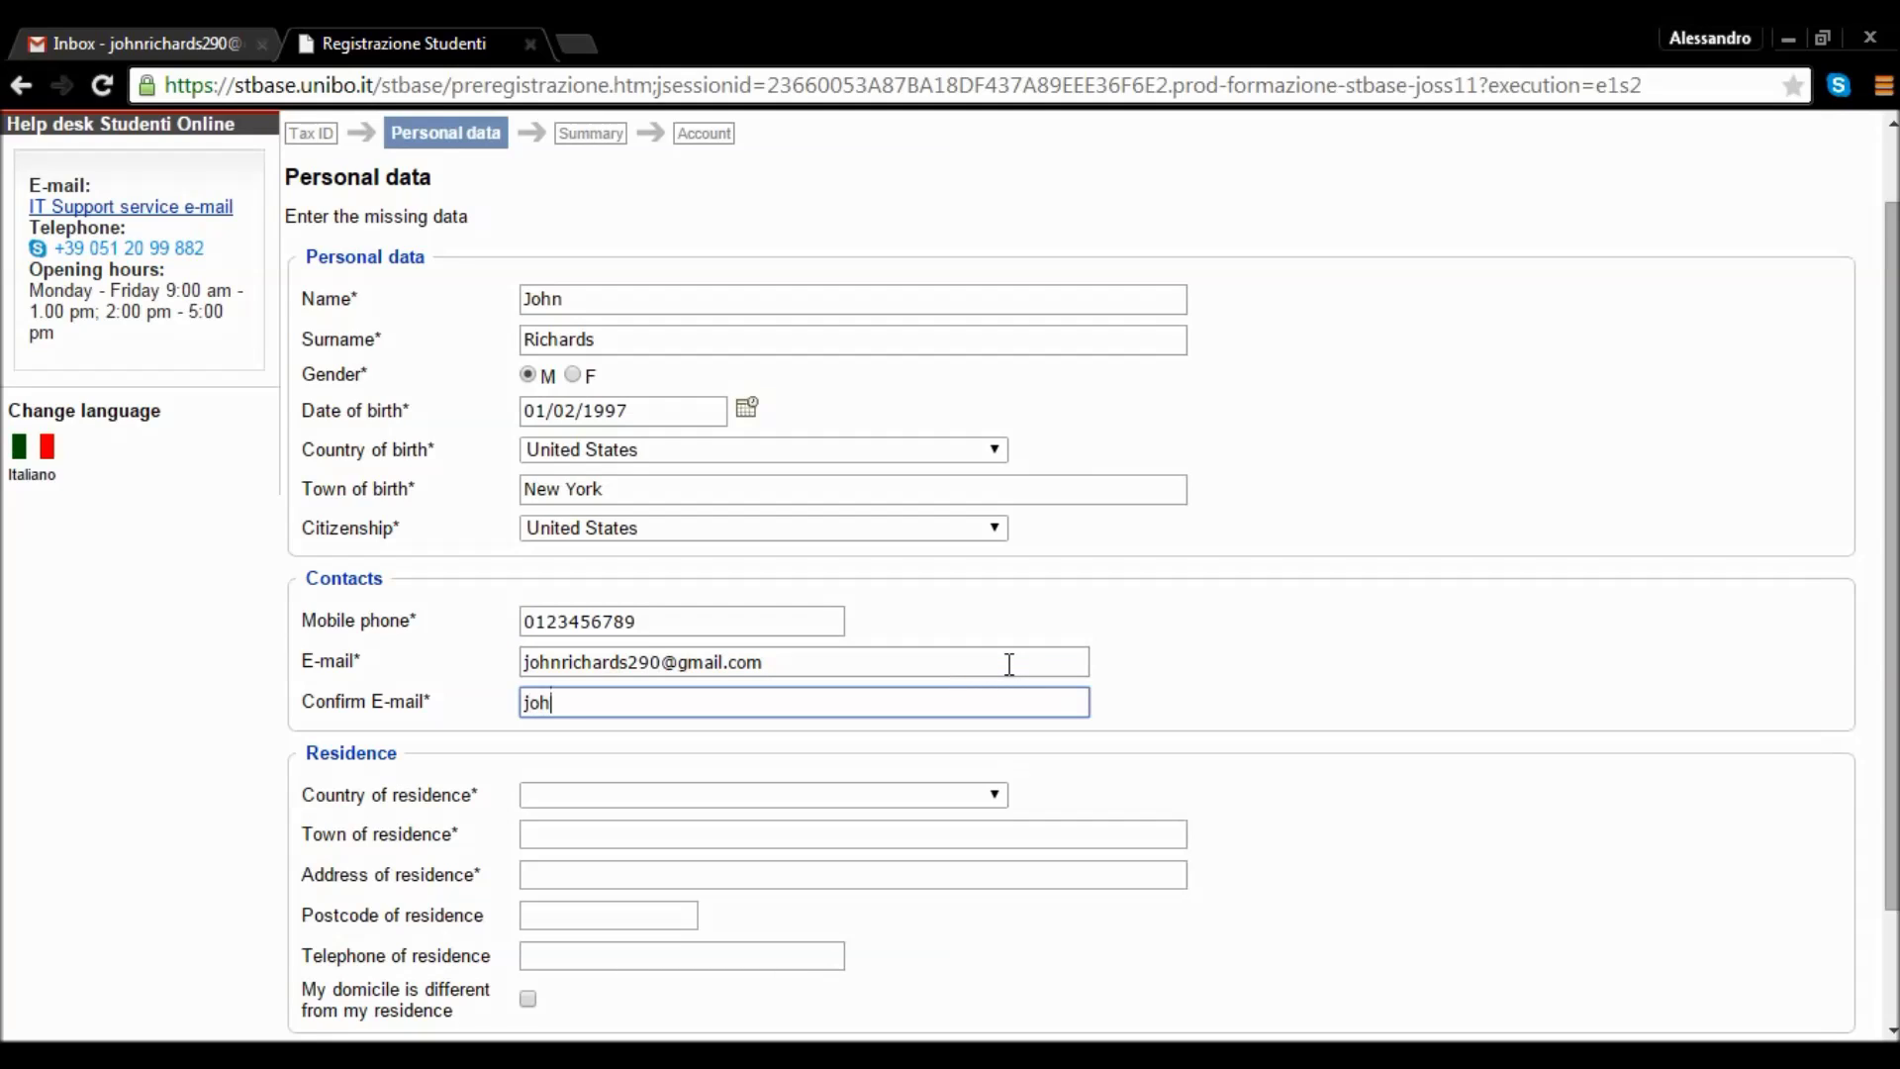
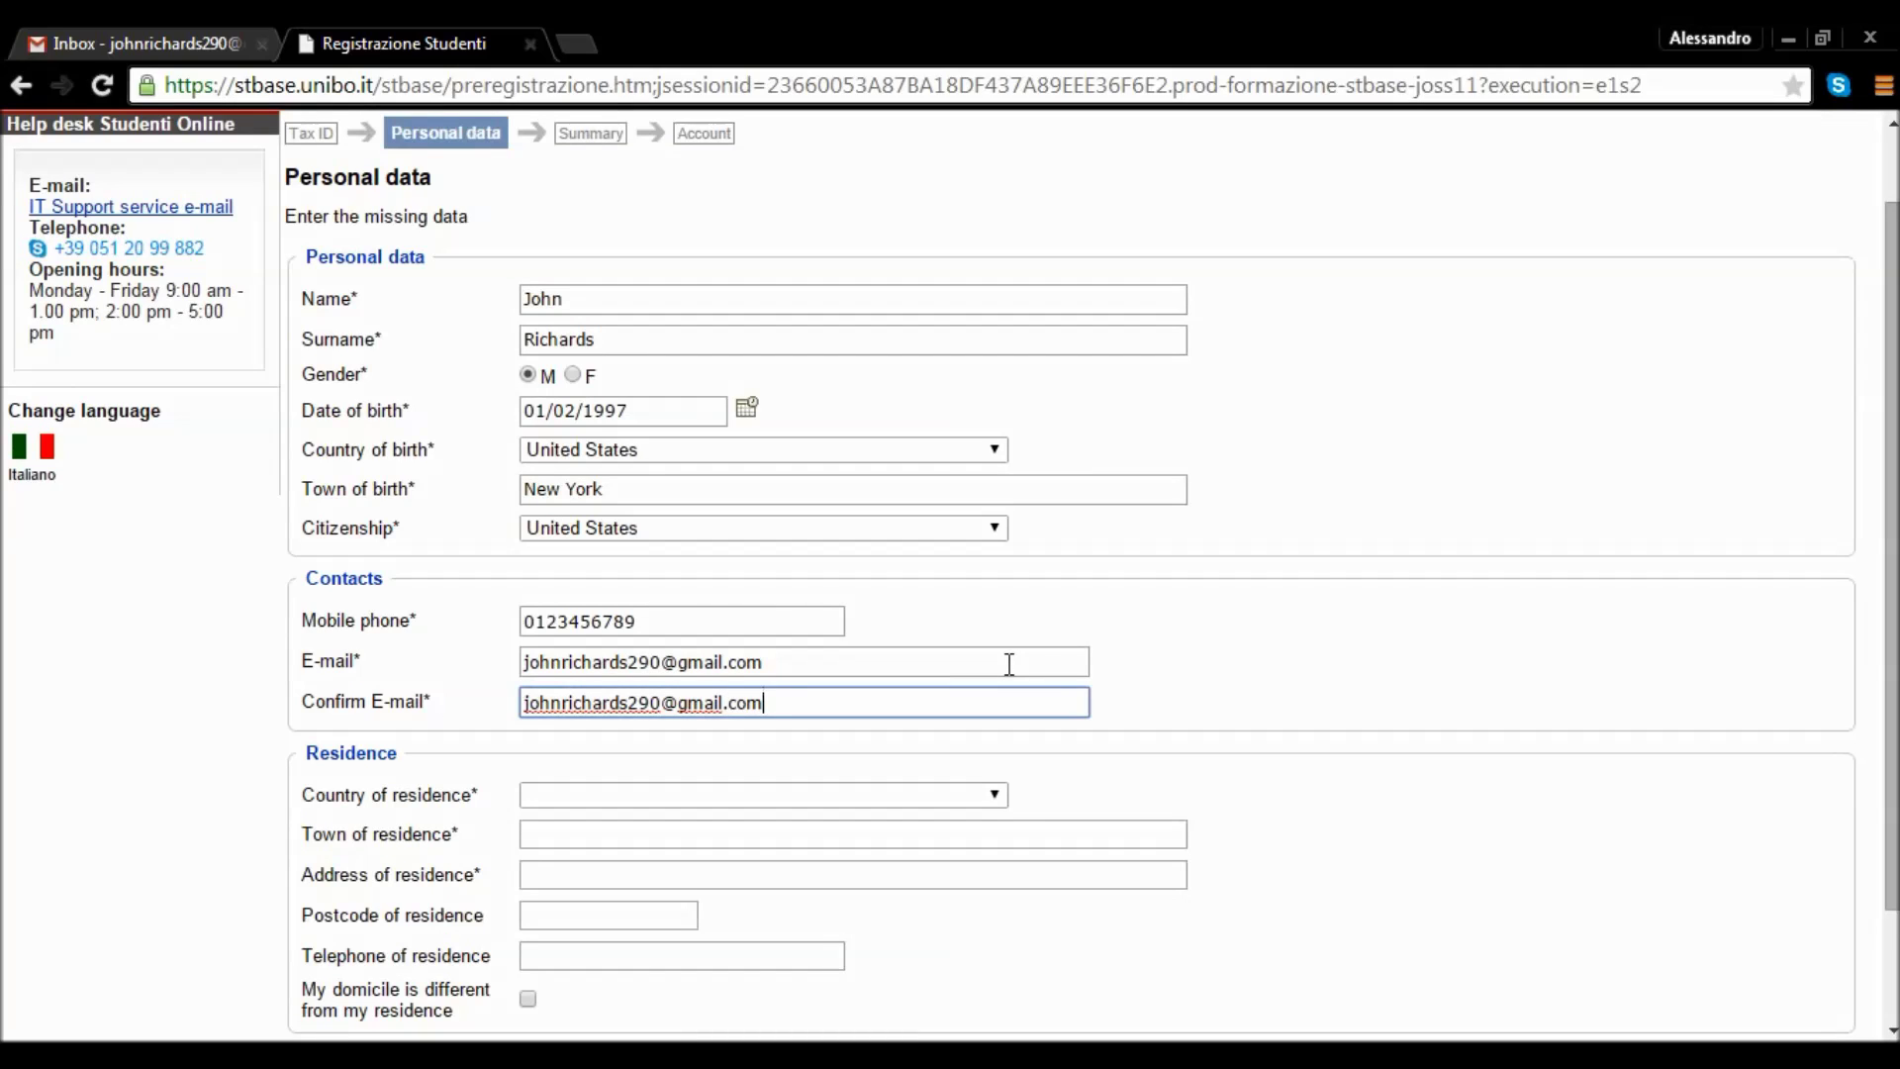
key(Tab)
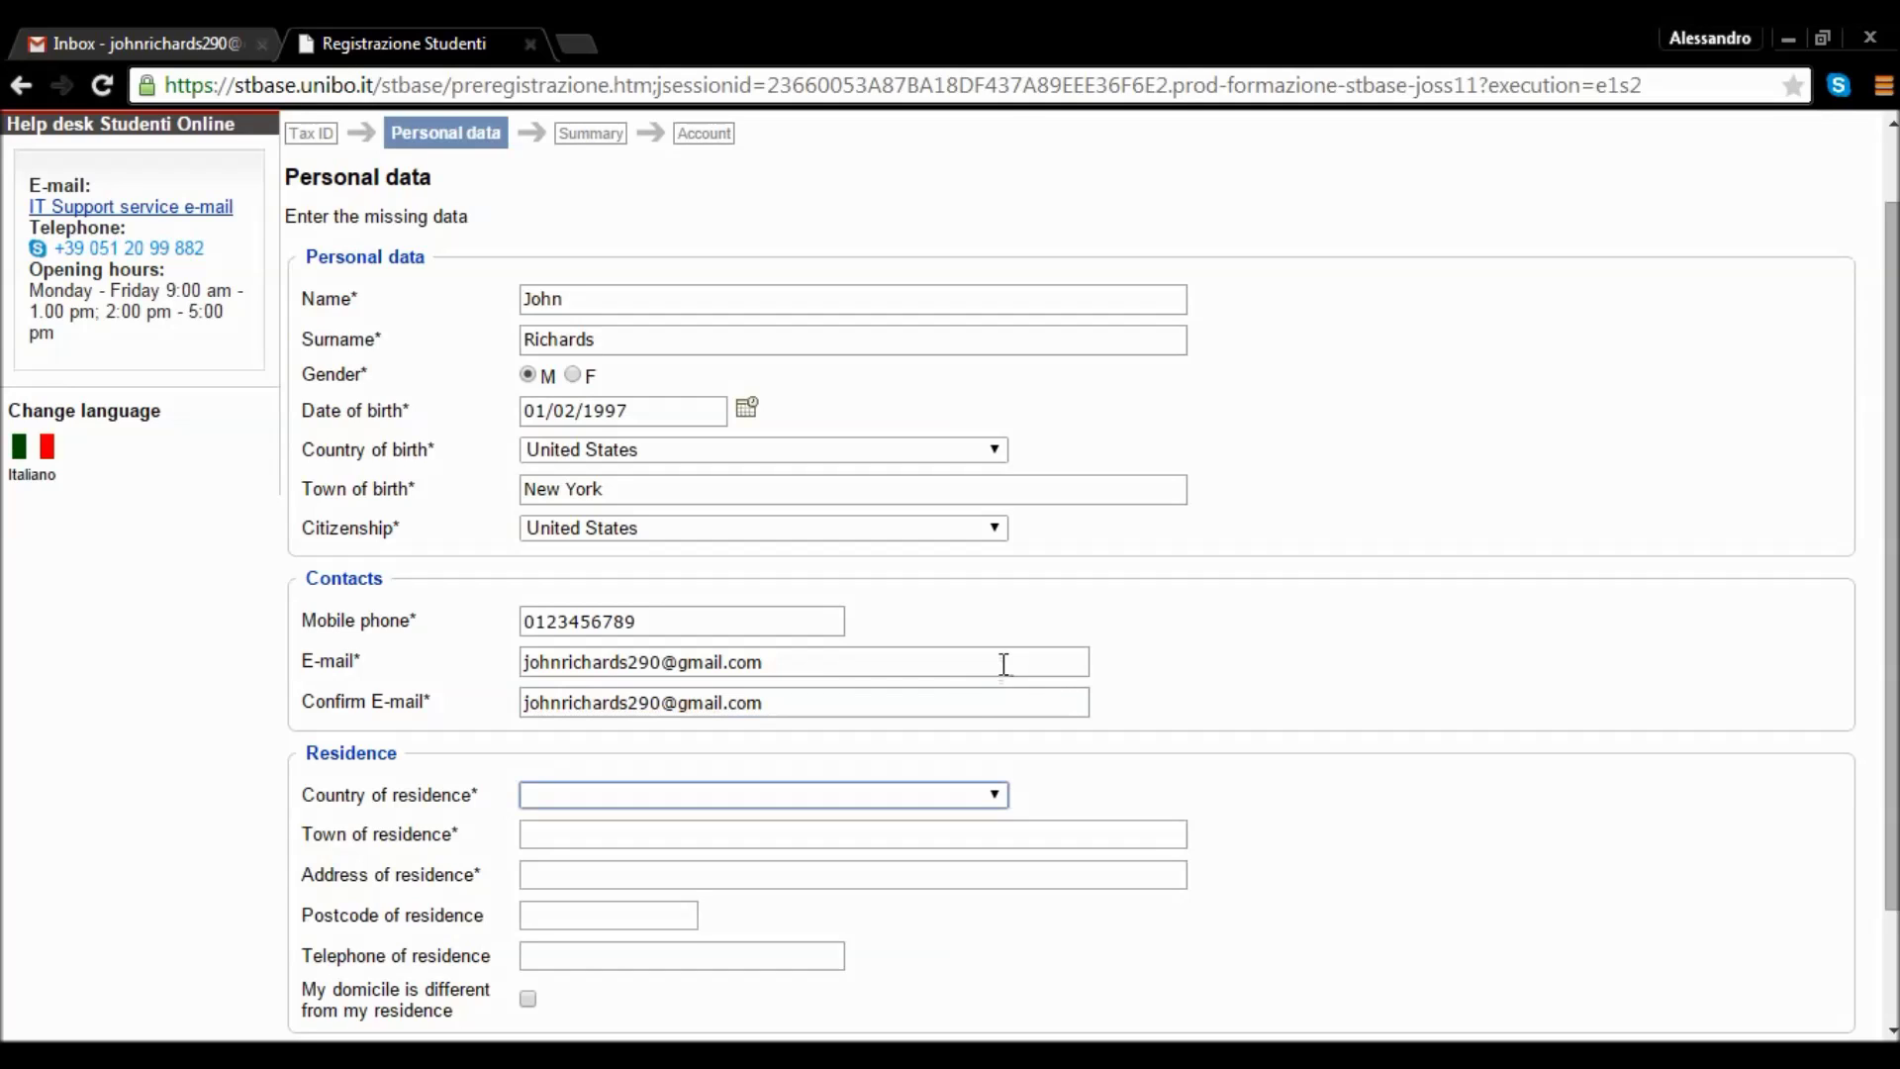
Set residence country to Italy, with province BOLOGNA and town BOLOGNA.
click(987, 794)
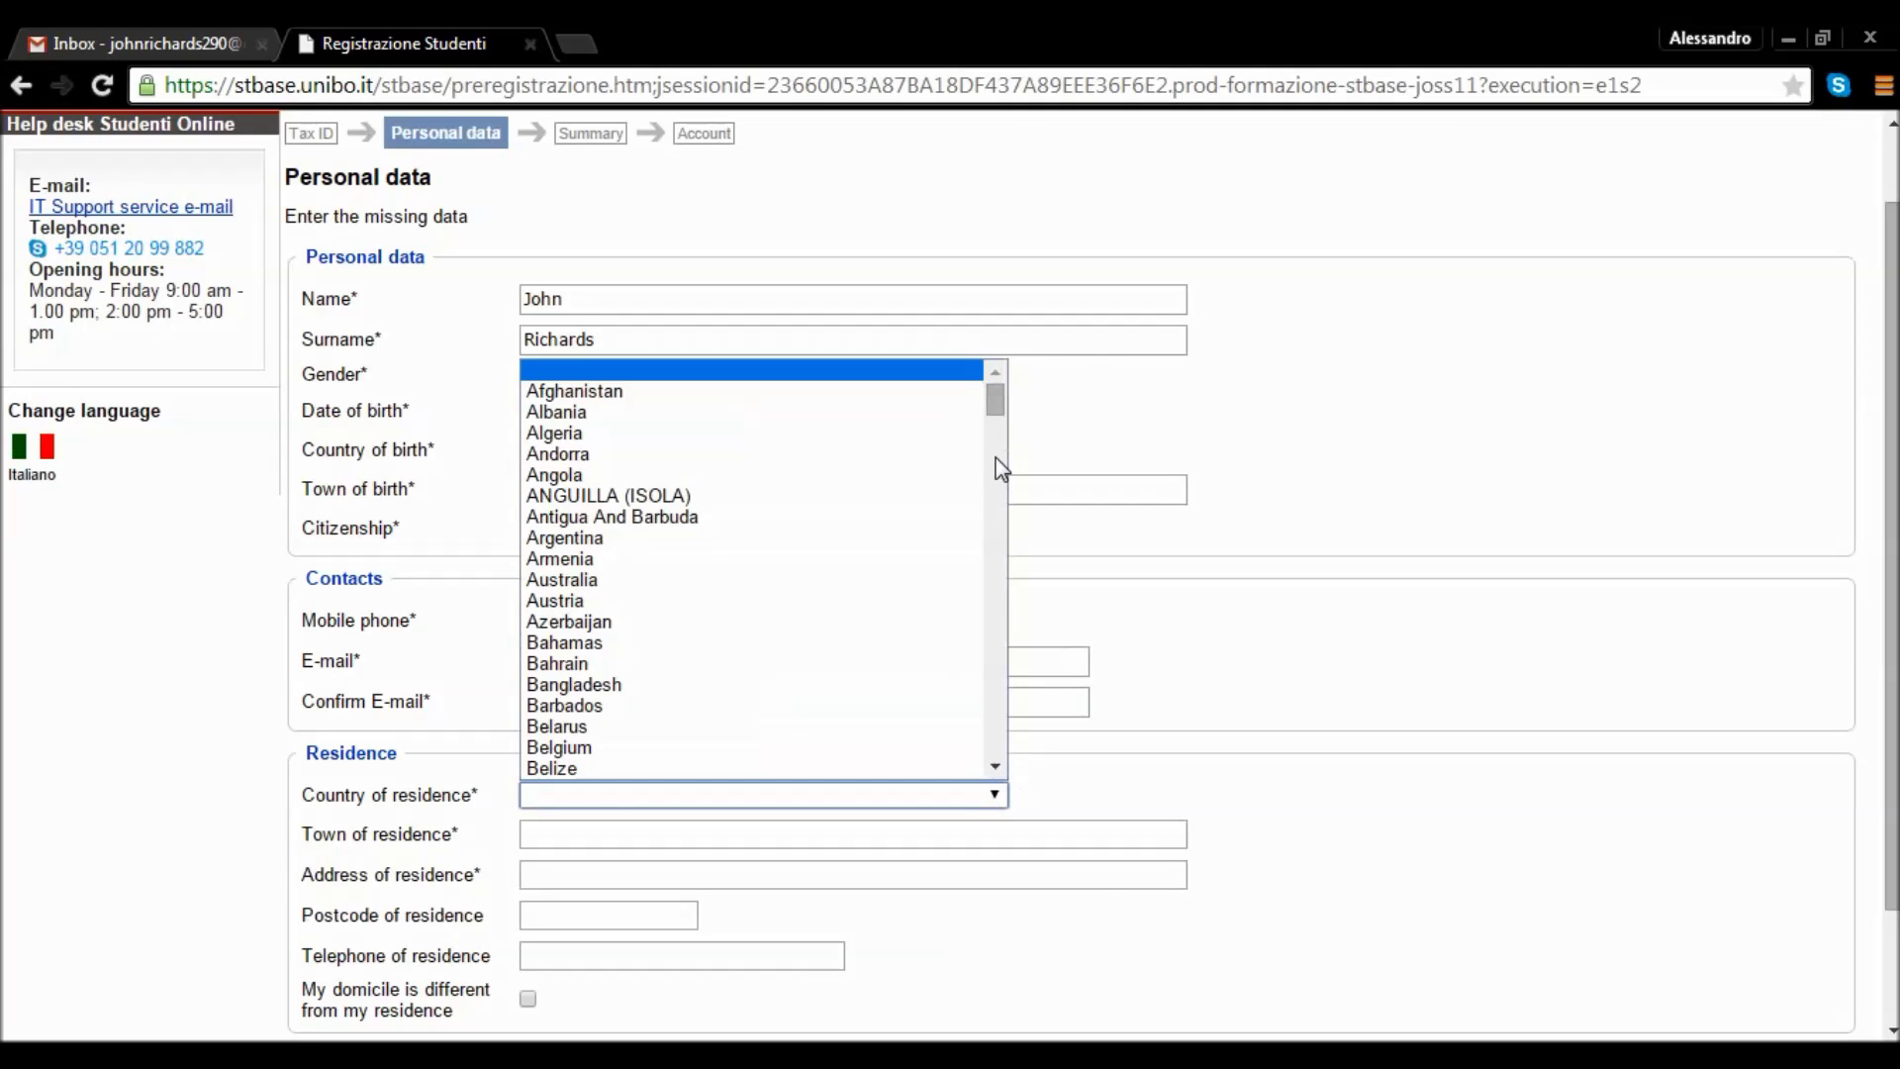
drag(993, 412, 994, 572)
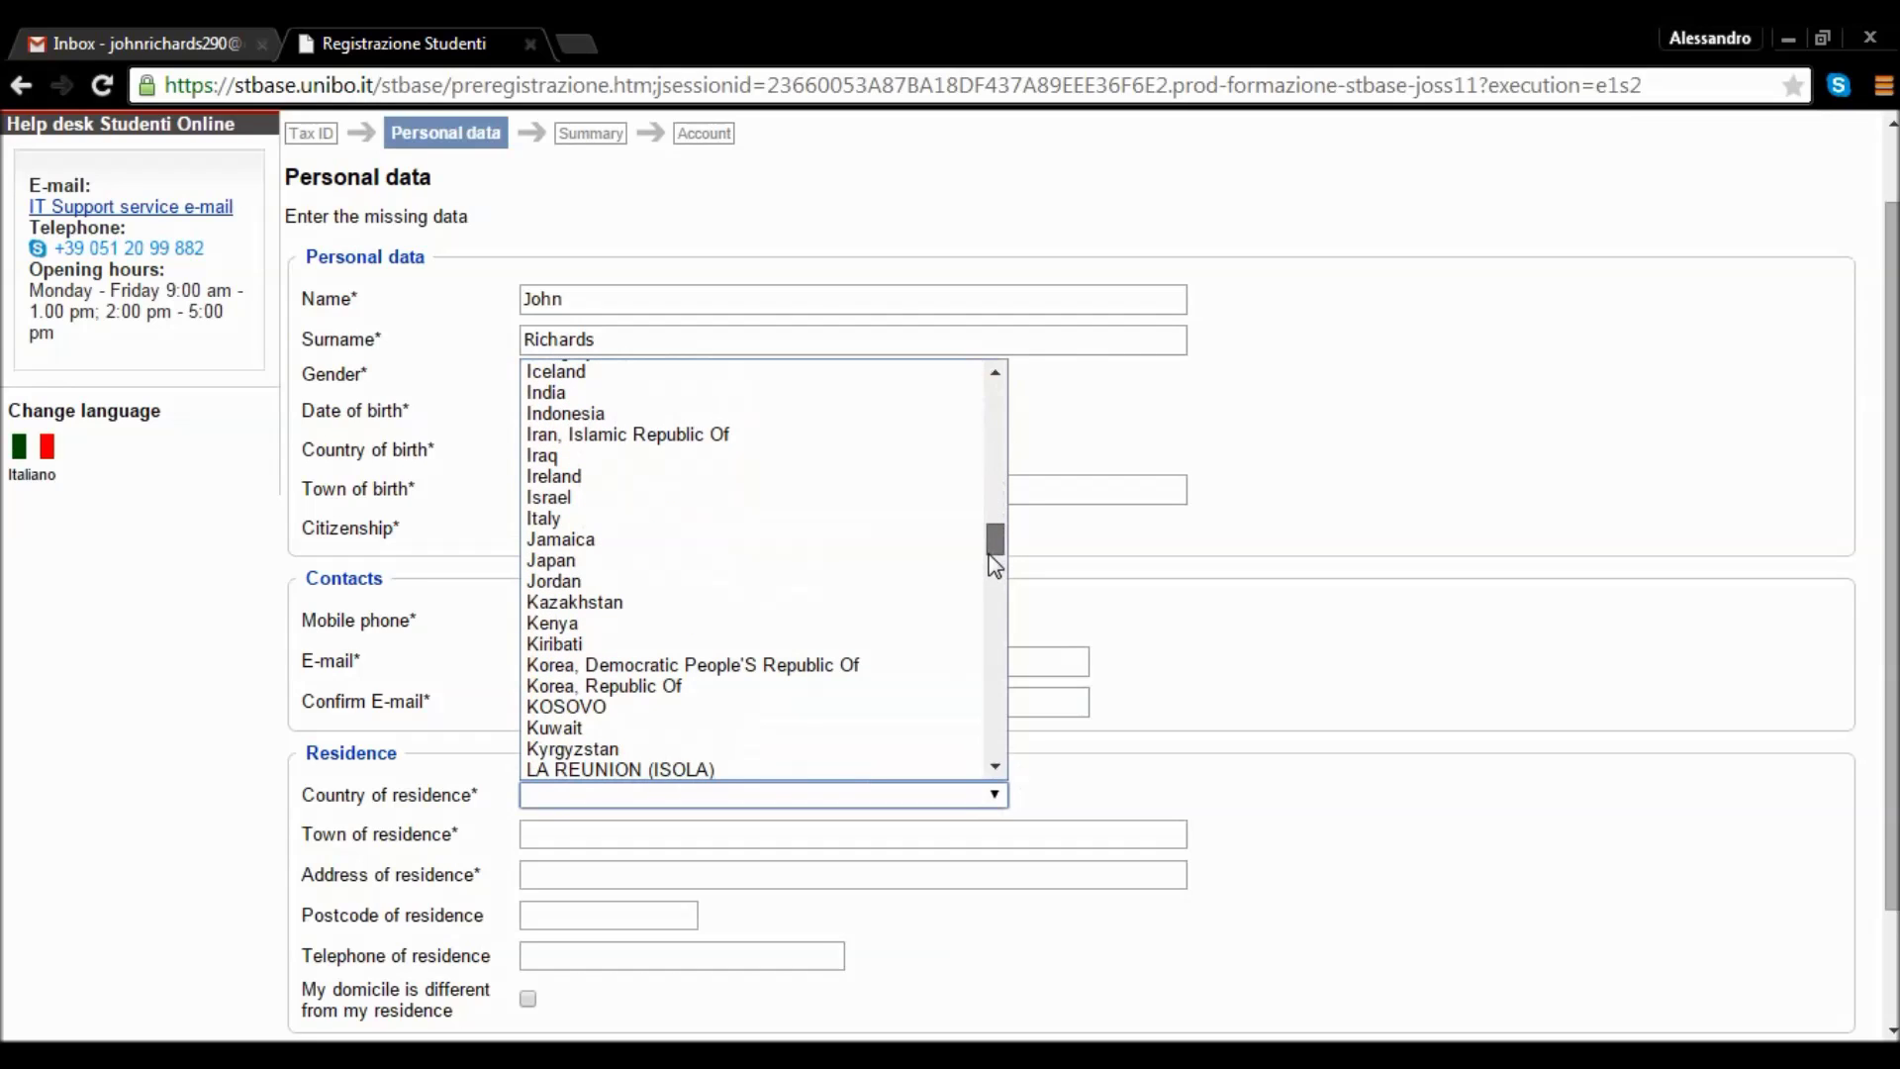
click(749, 520)
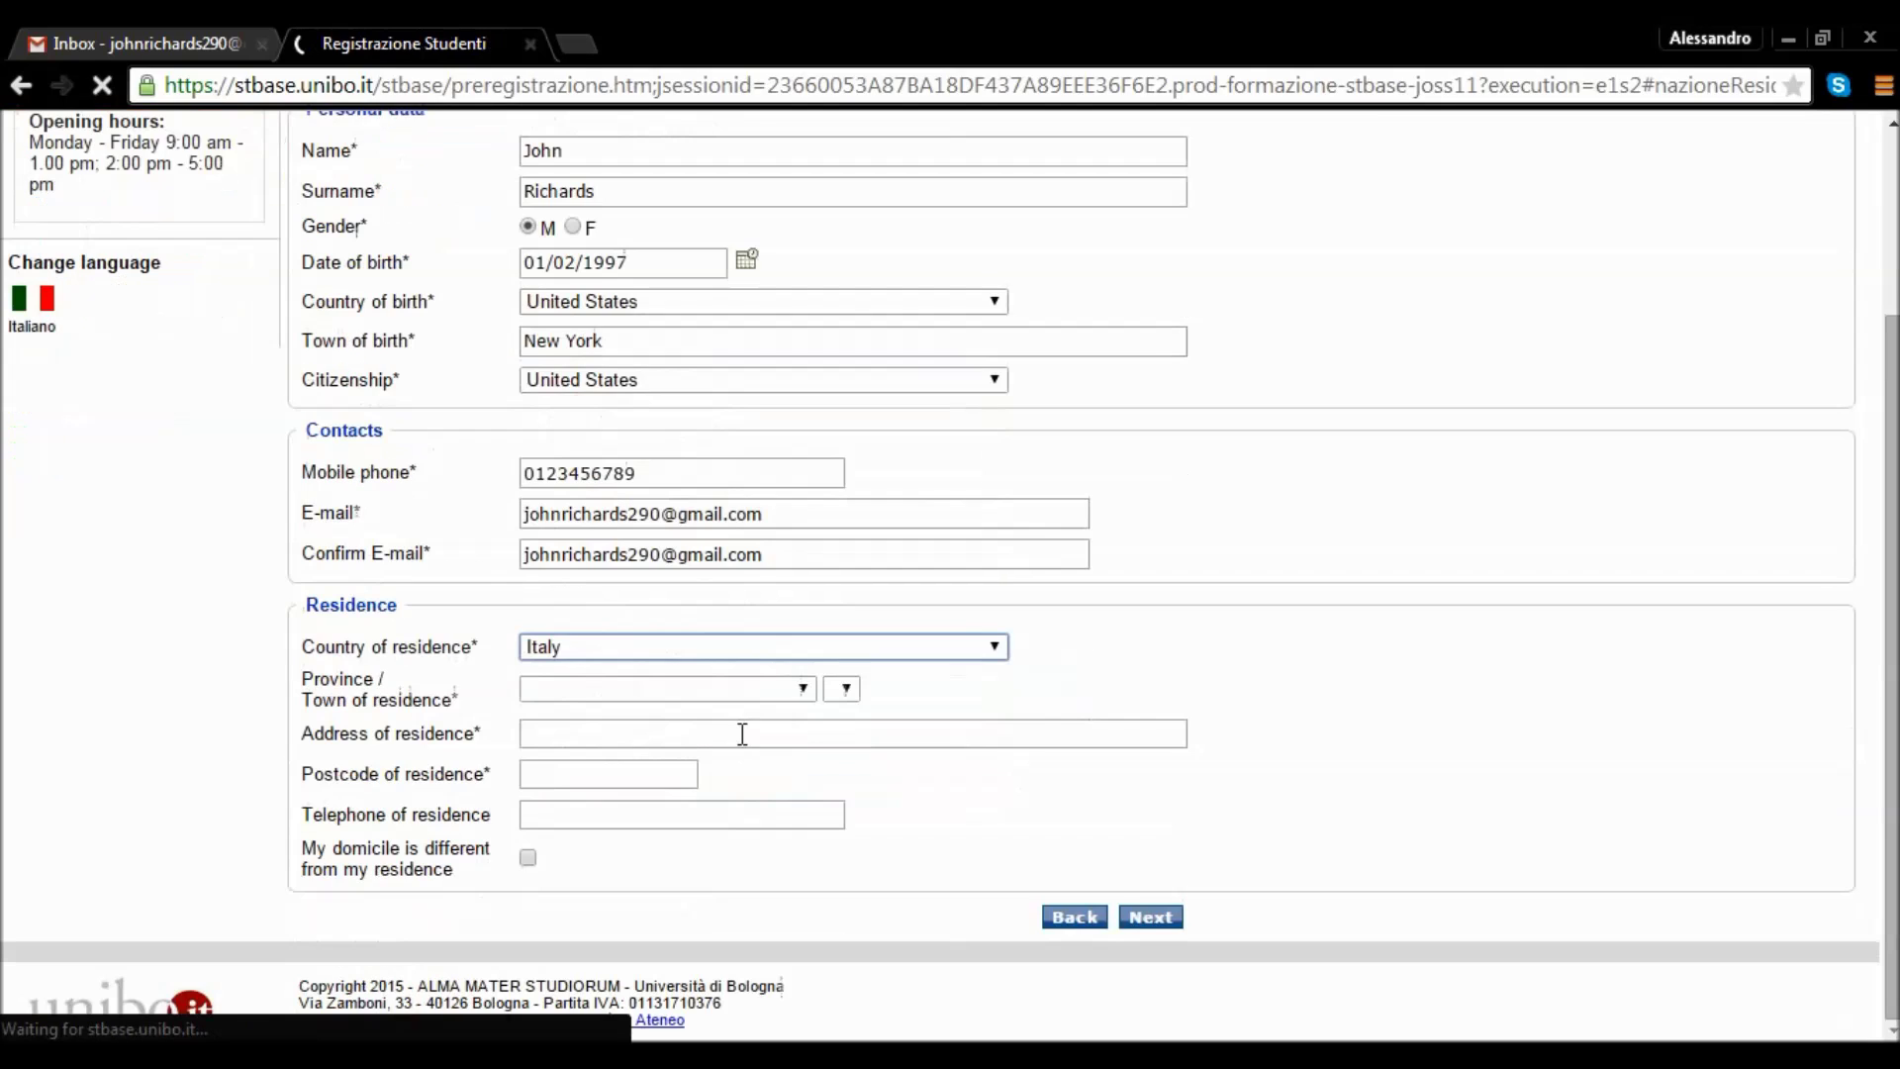
click(758, 704)
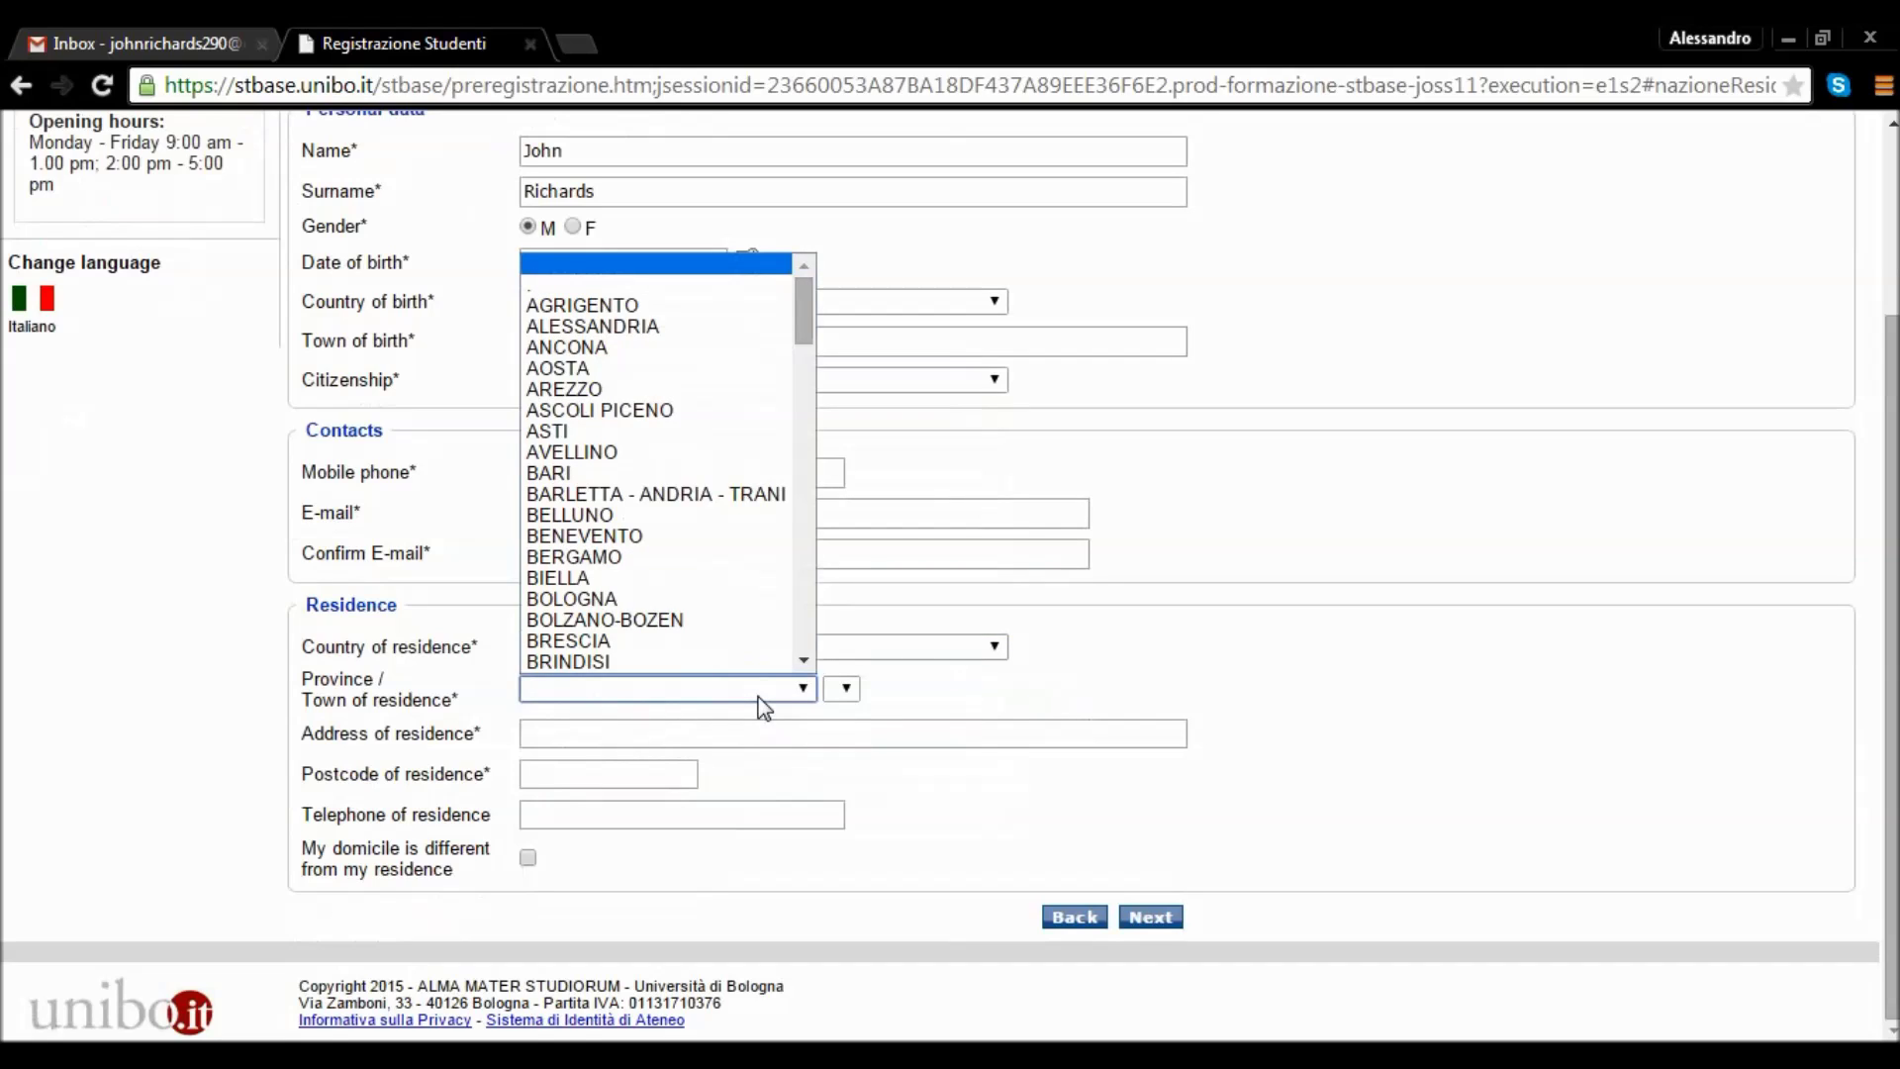
click(698, 600)
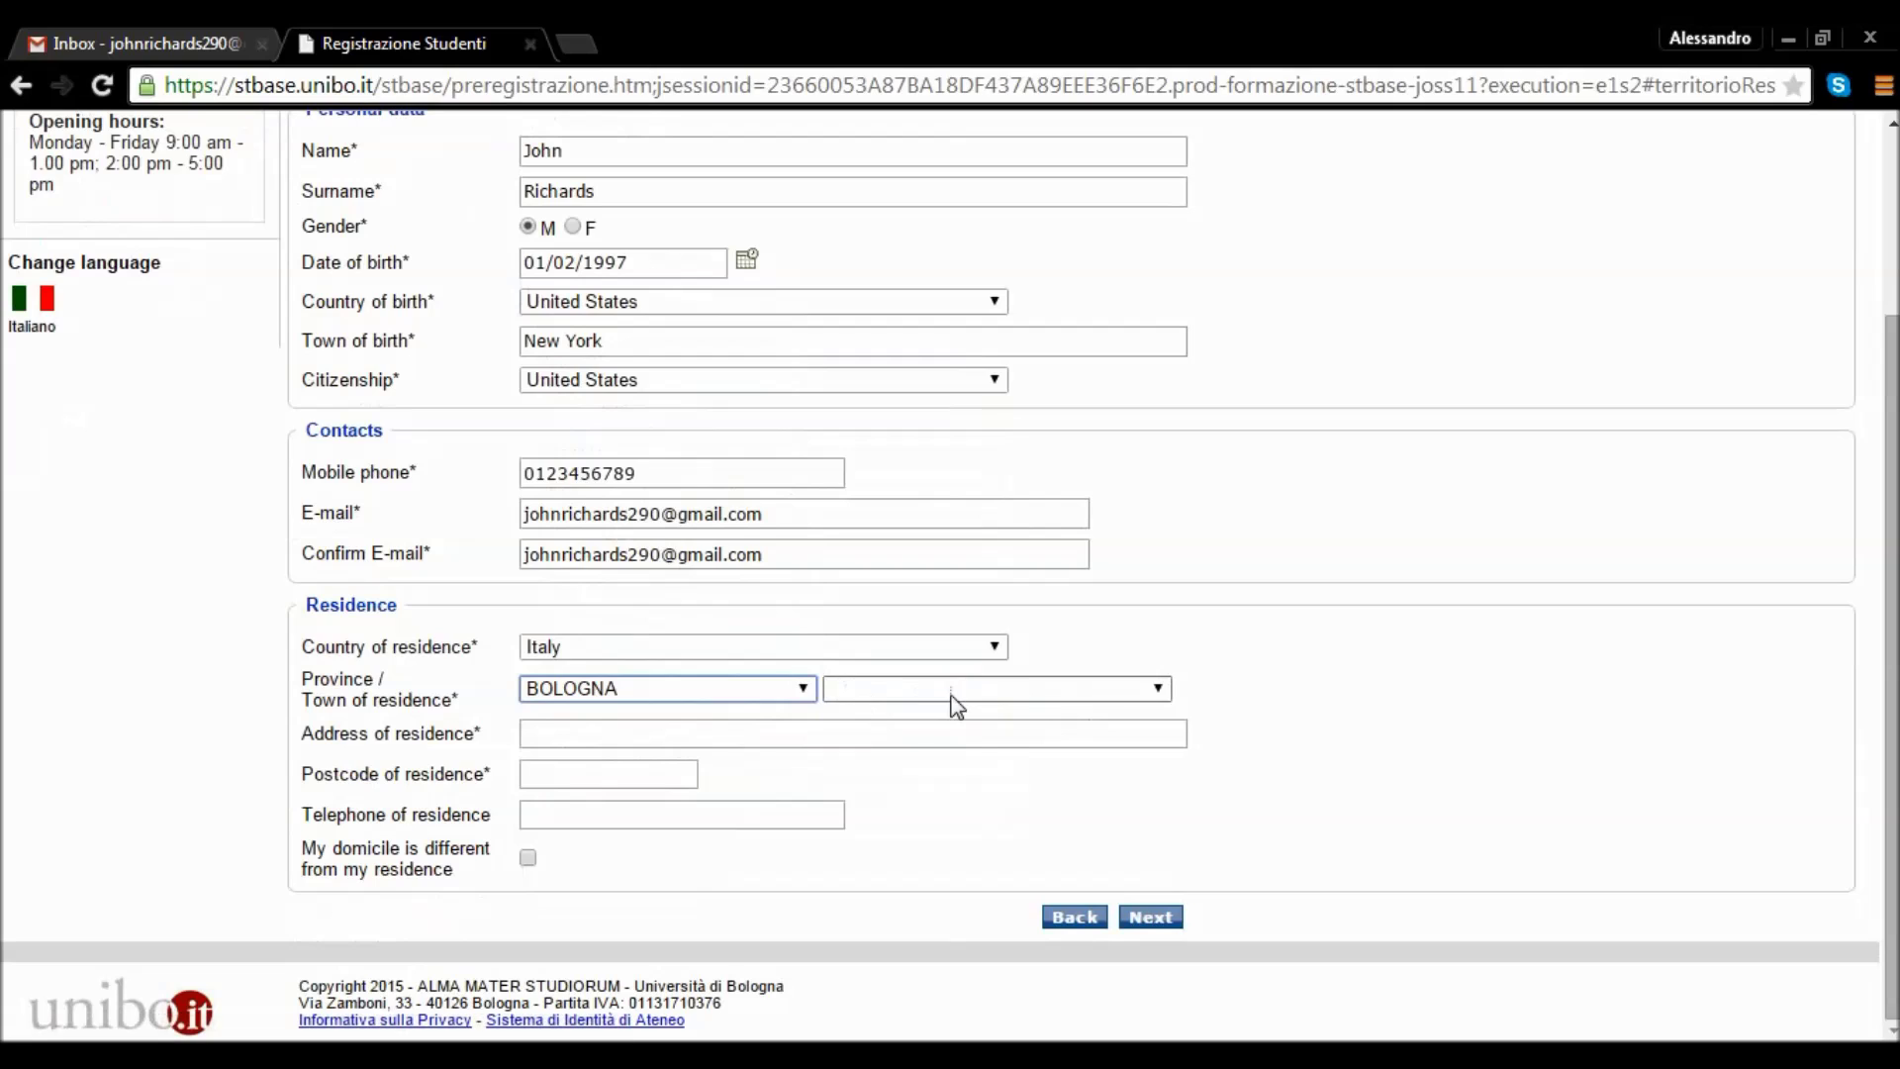
click(1156, 690)
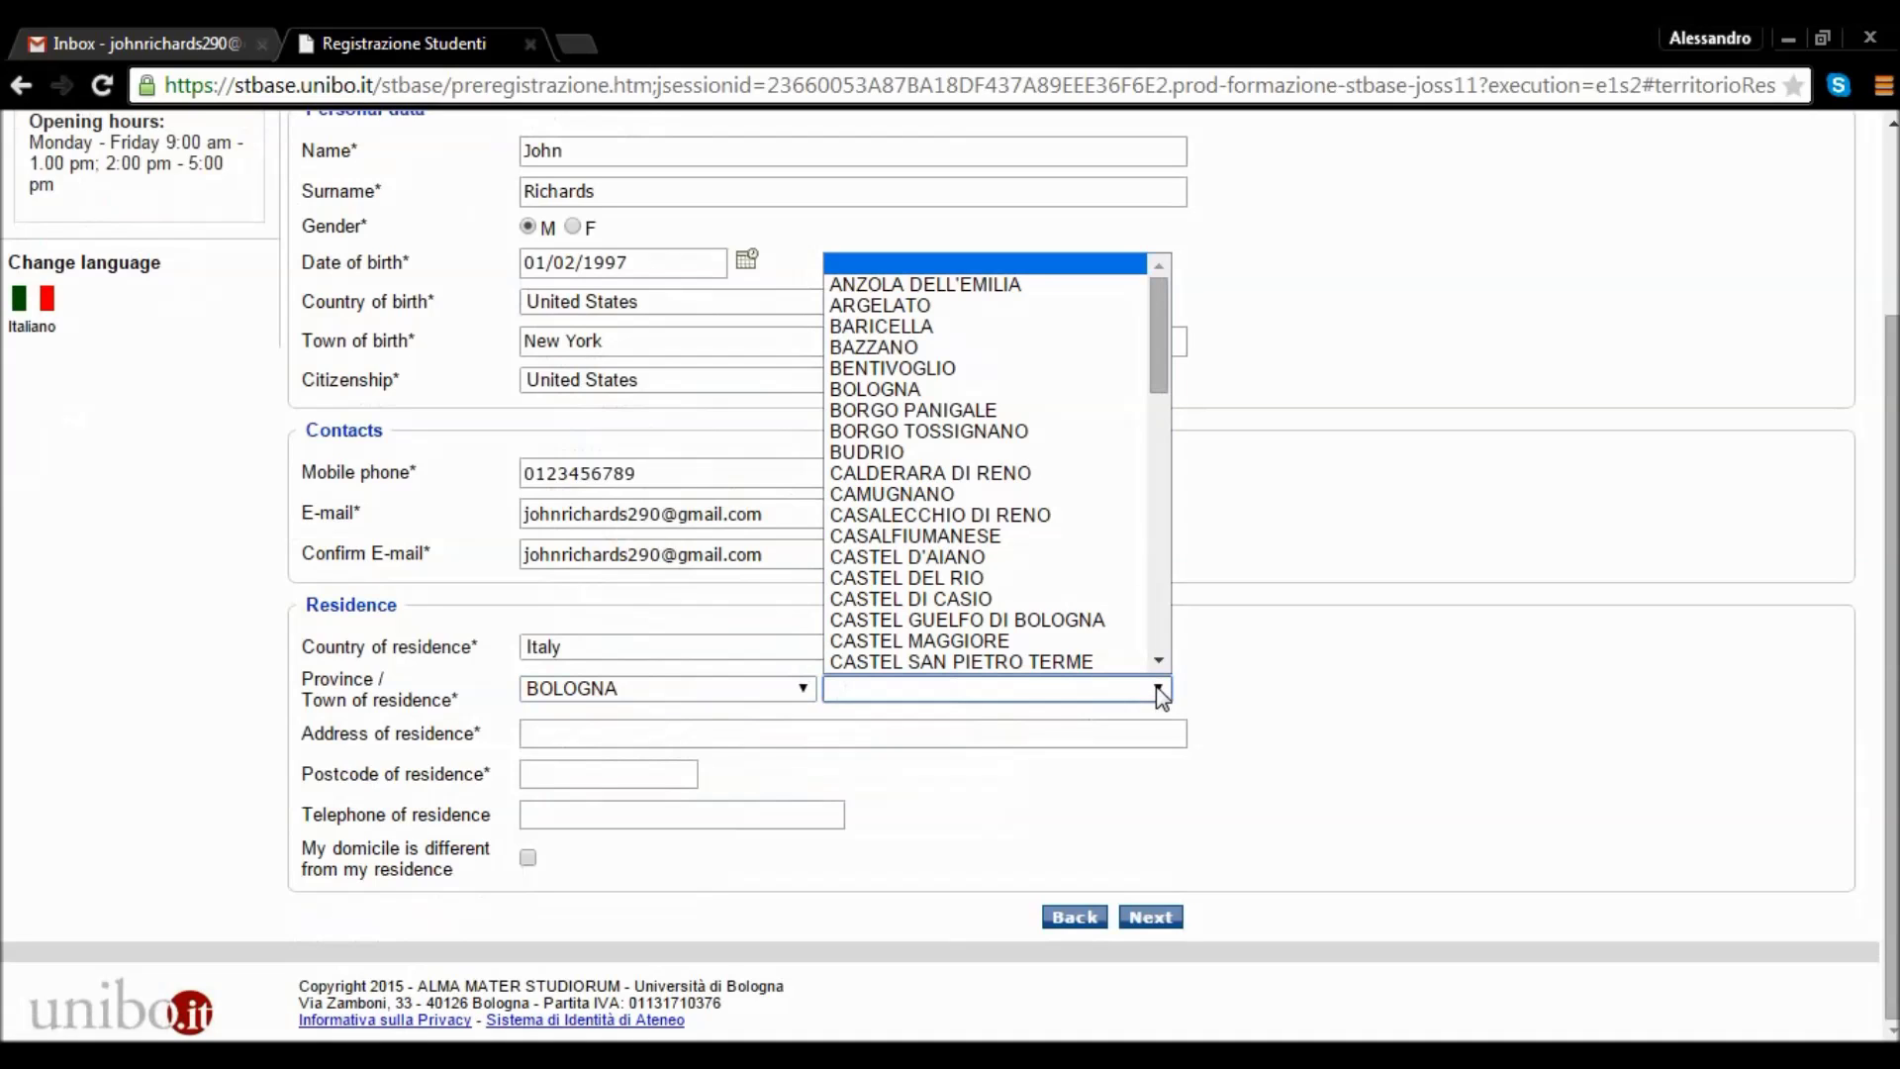
click(946, 392)
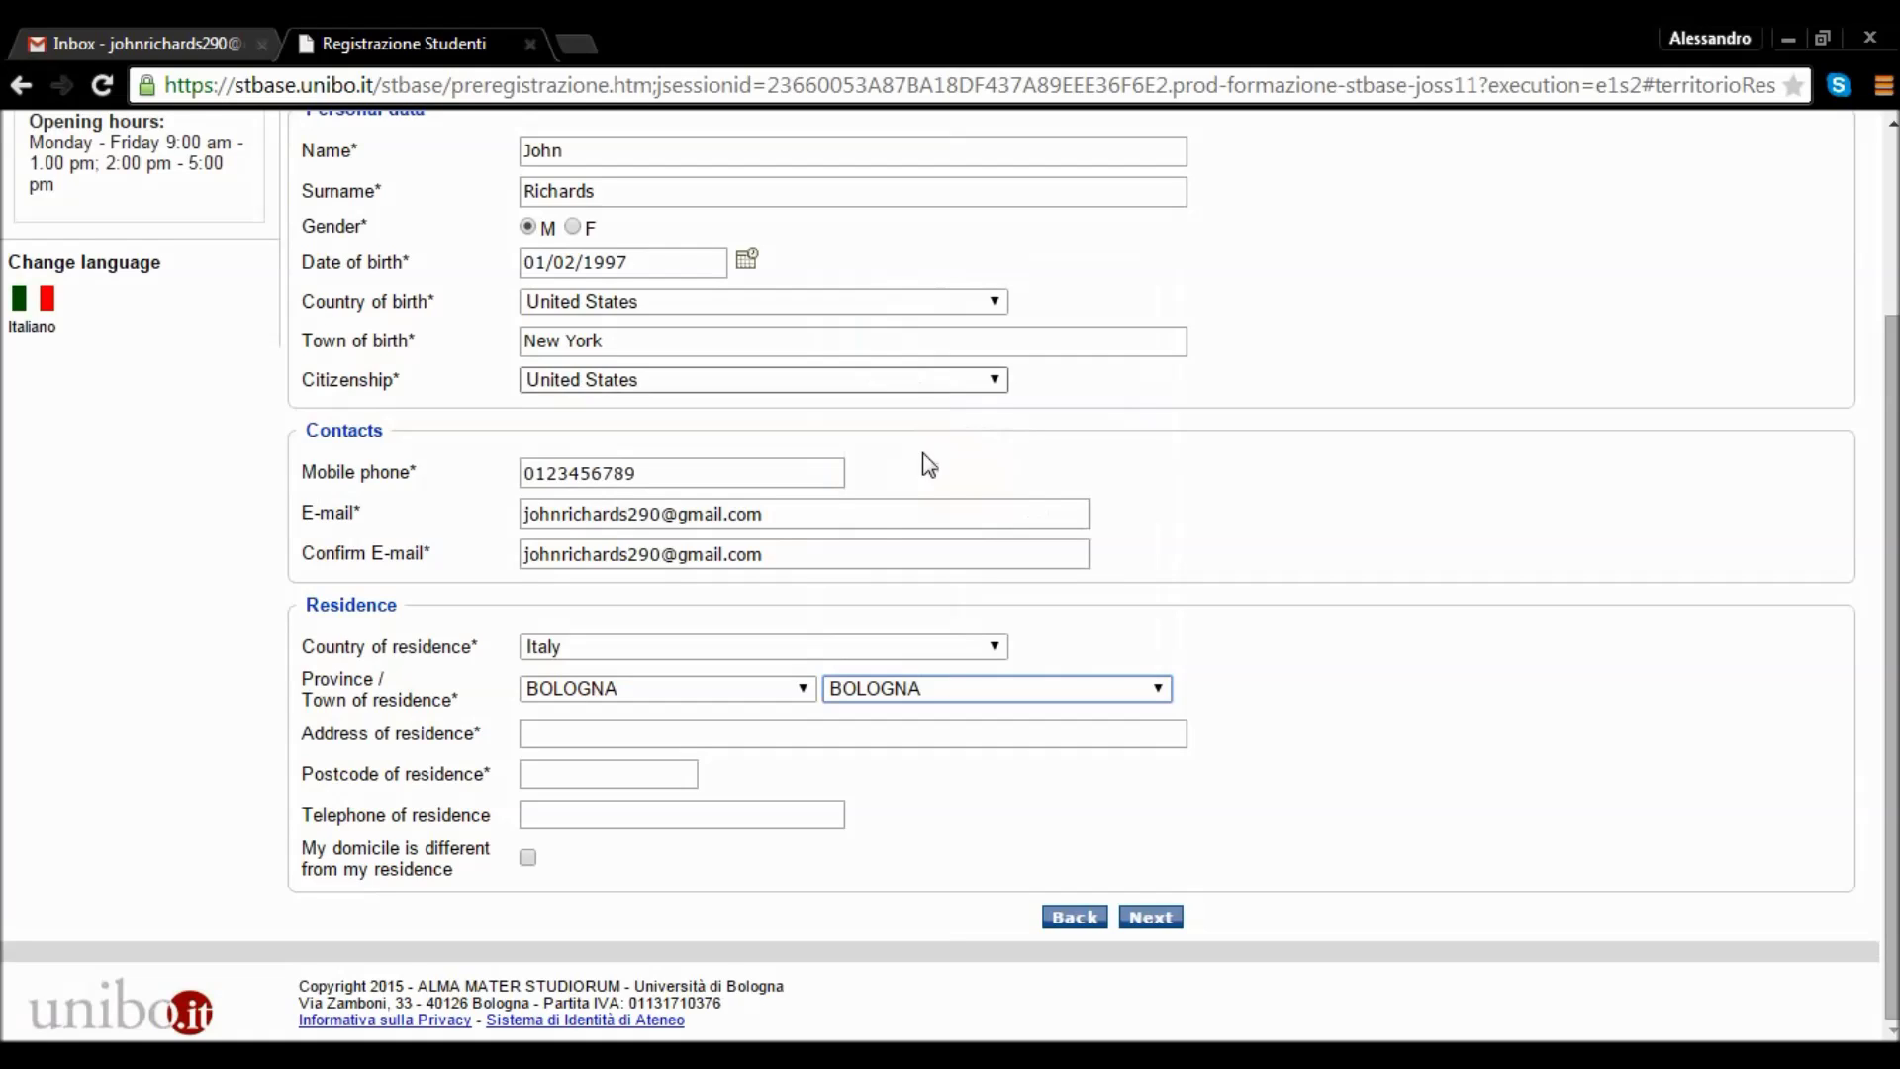
click(775, 739)
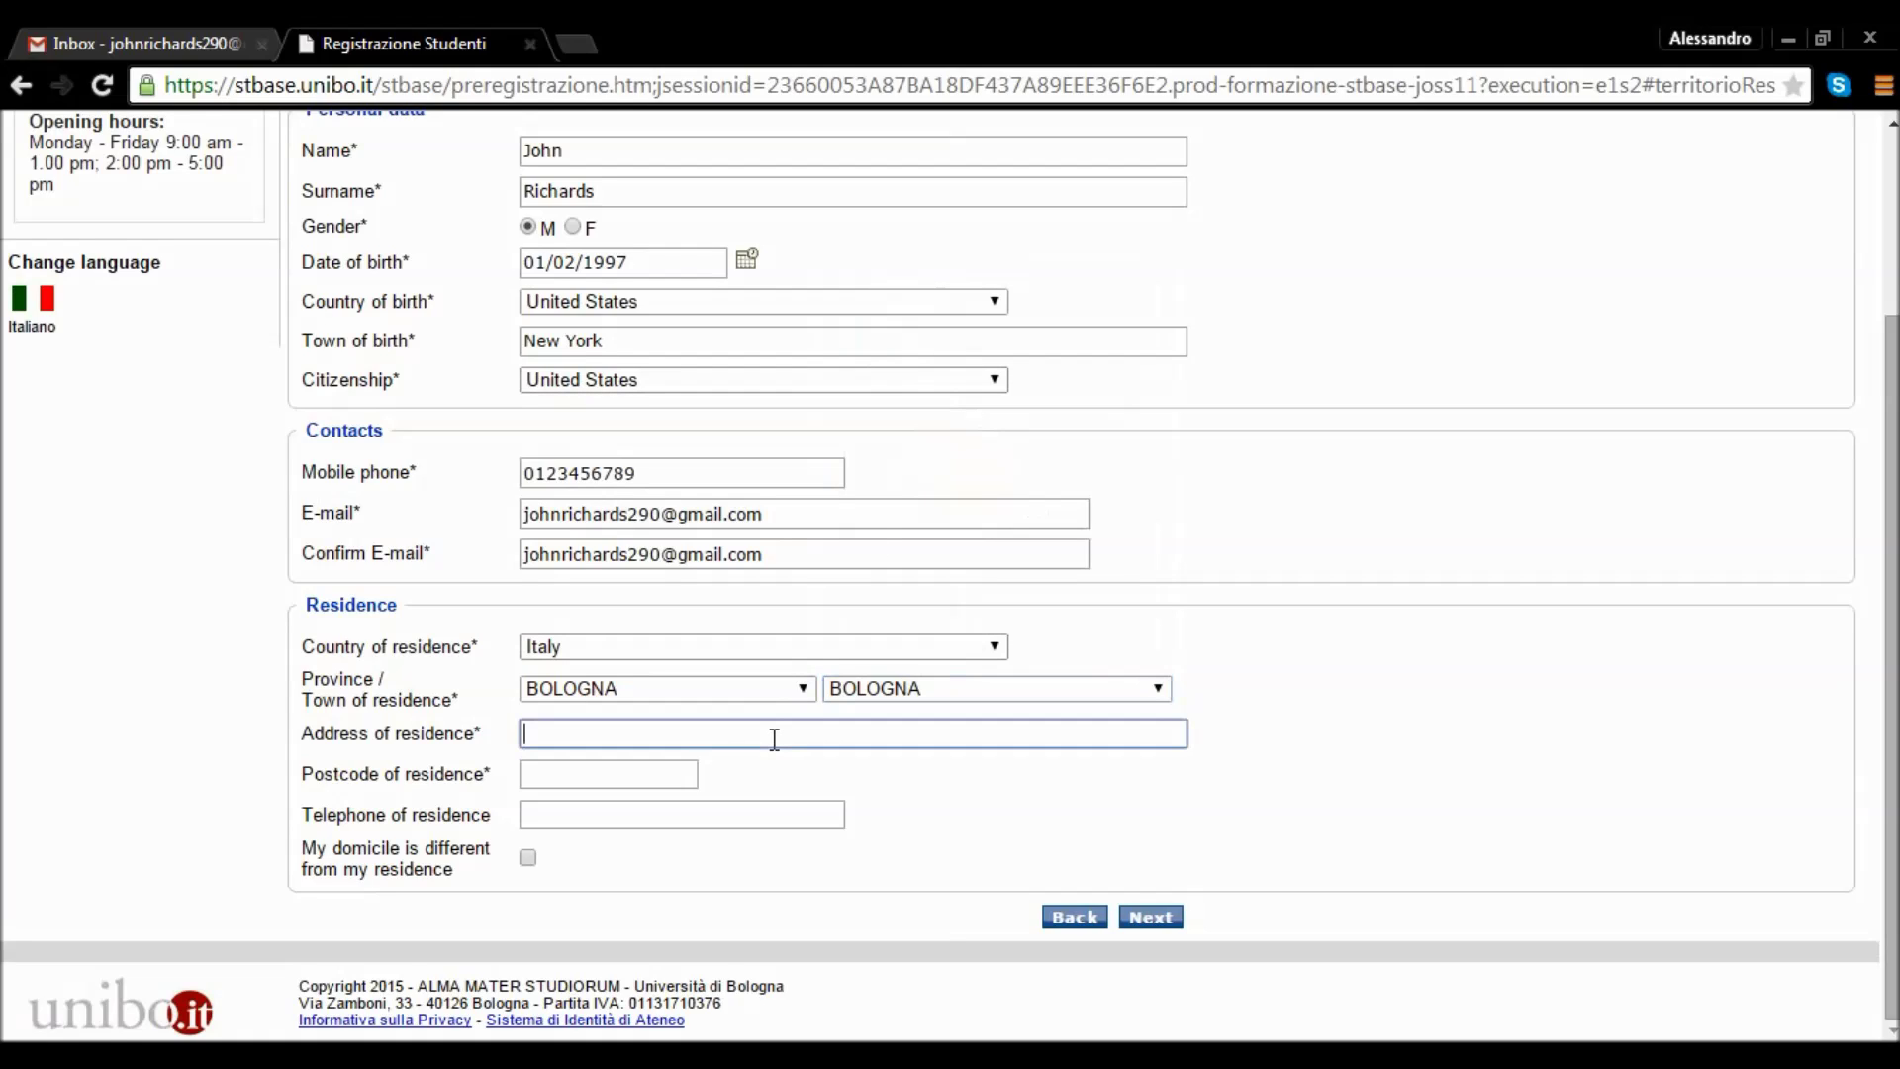
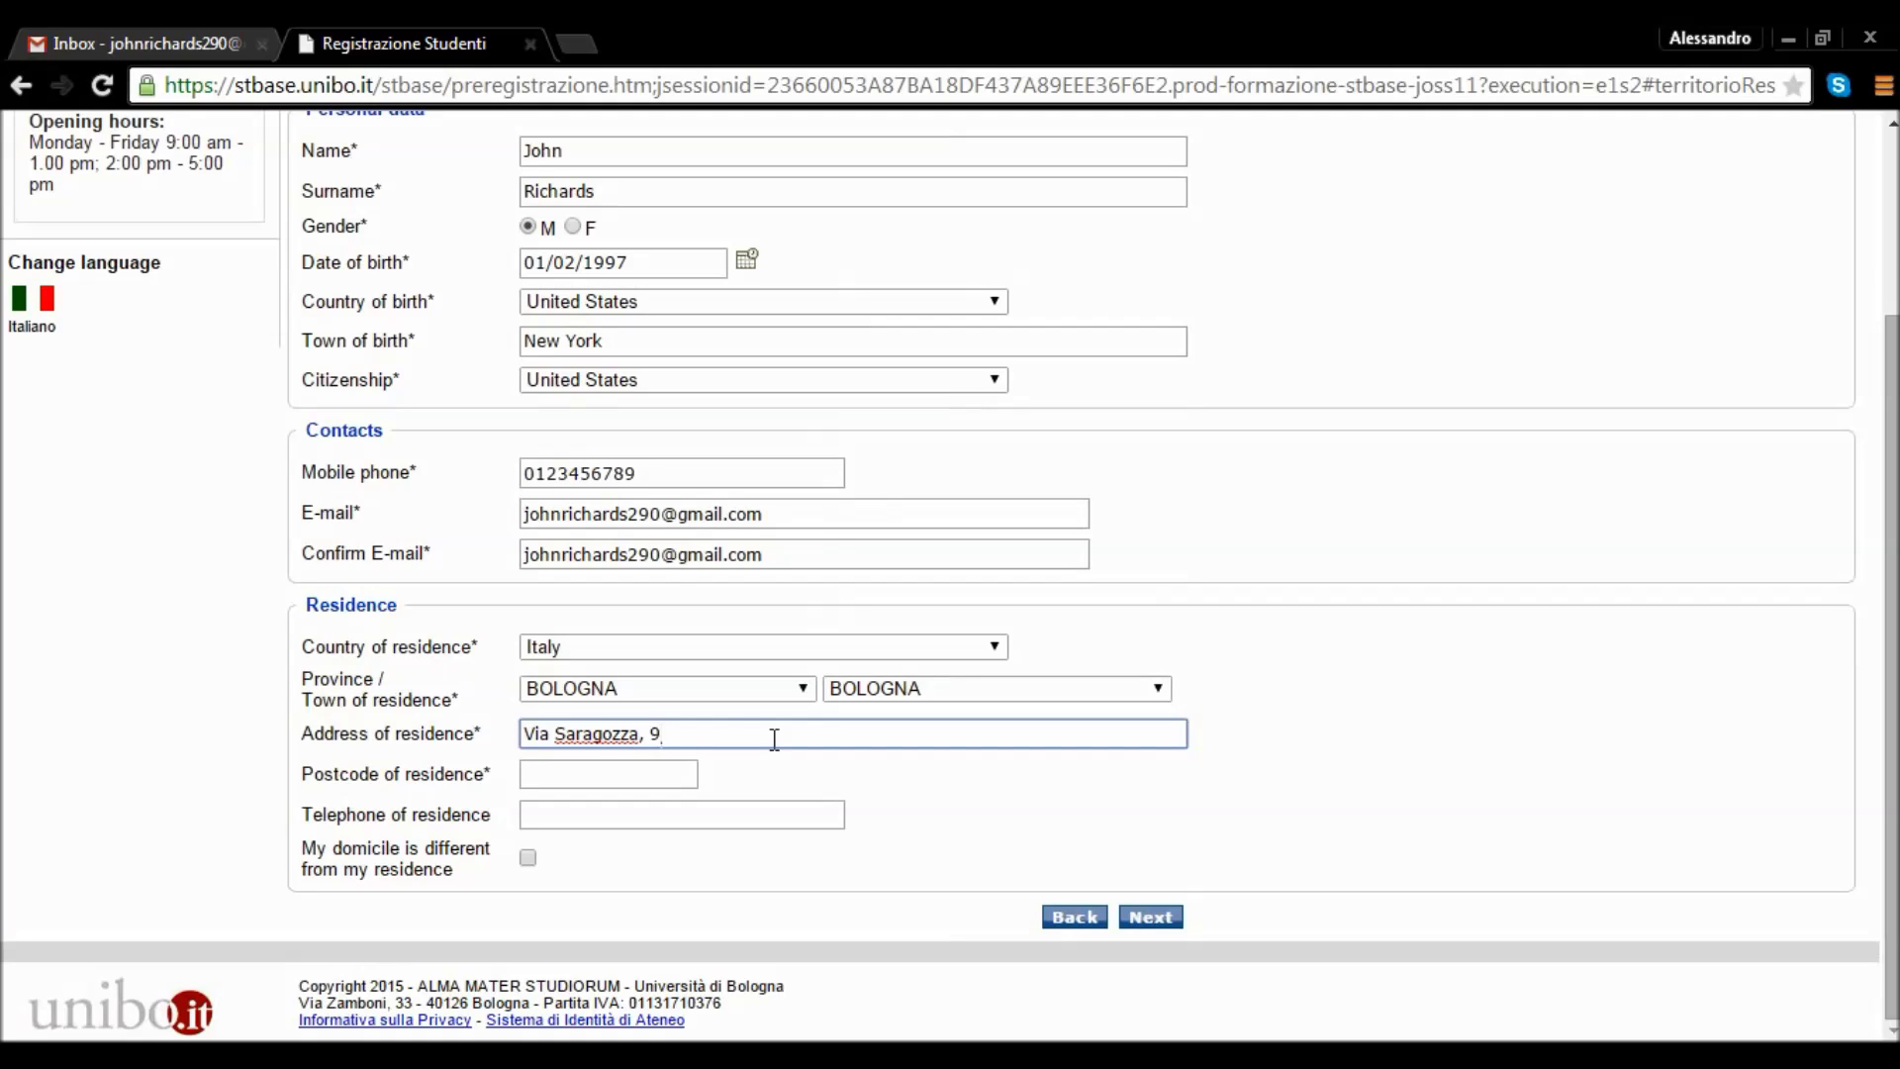
Enter the residence street address with house number, then the residence postcode.
key(Tab)
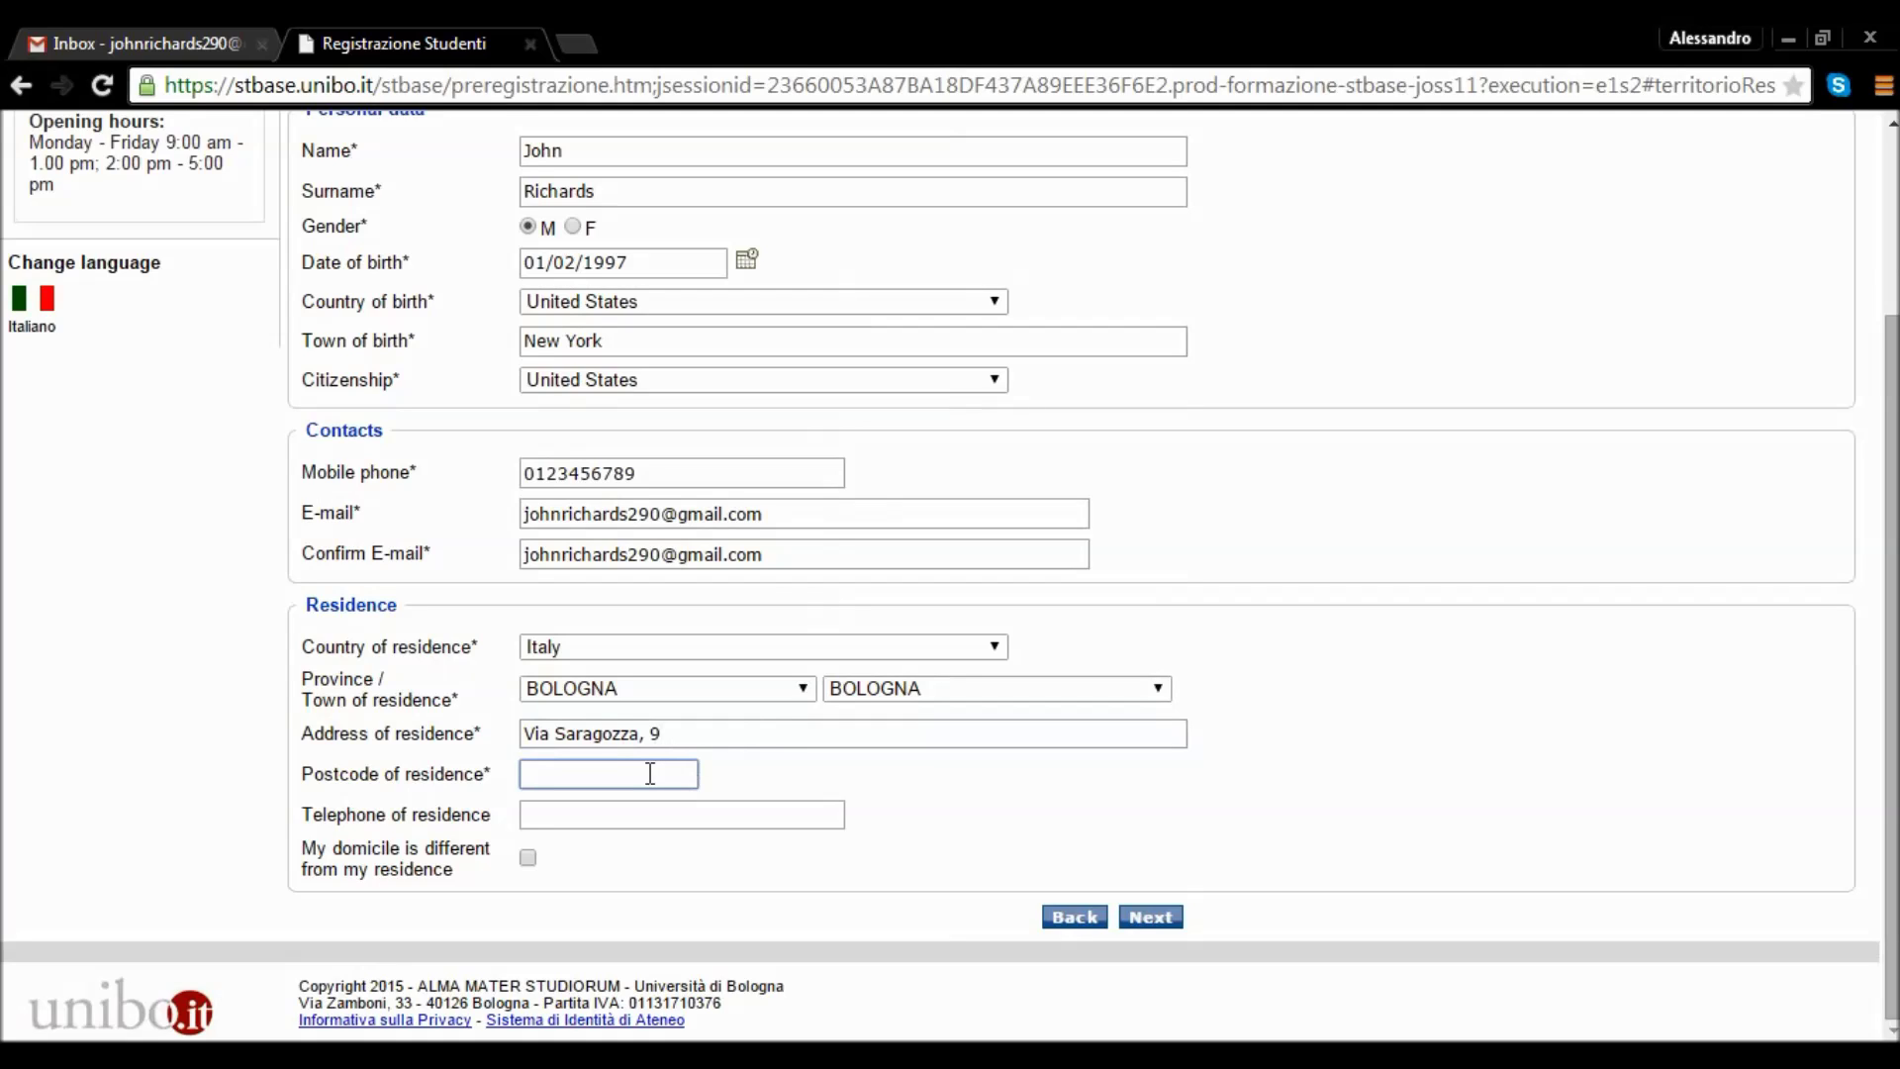
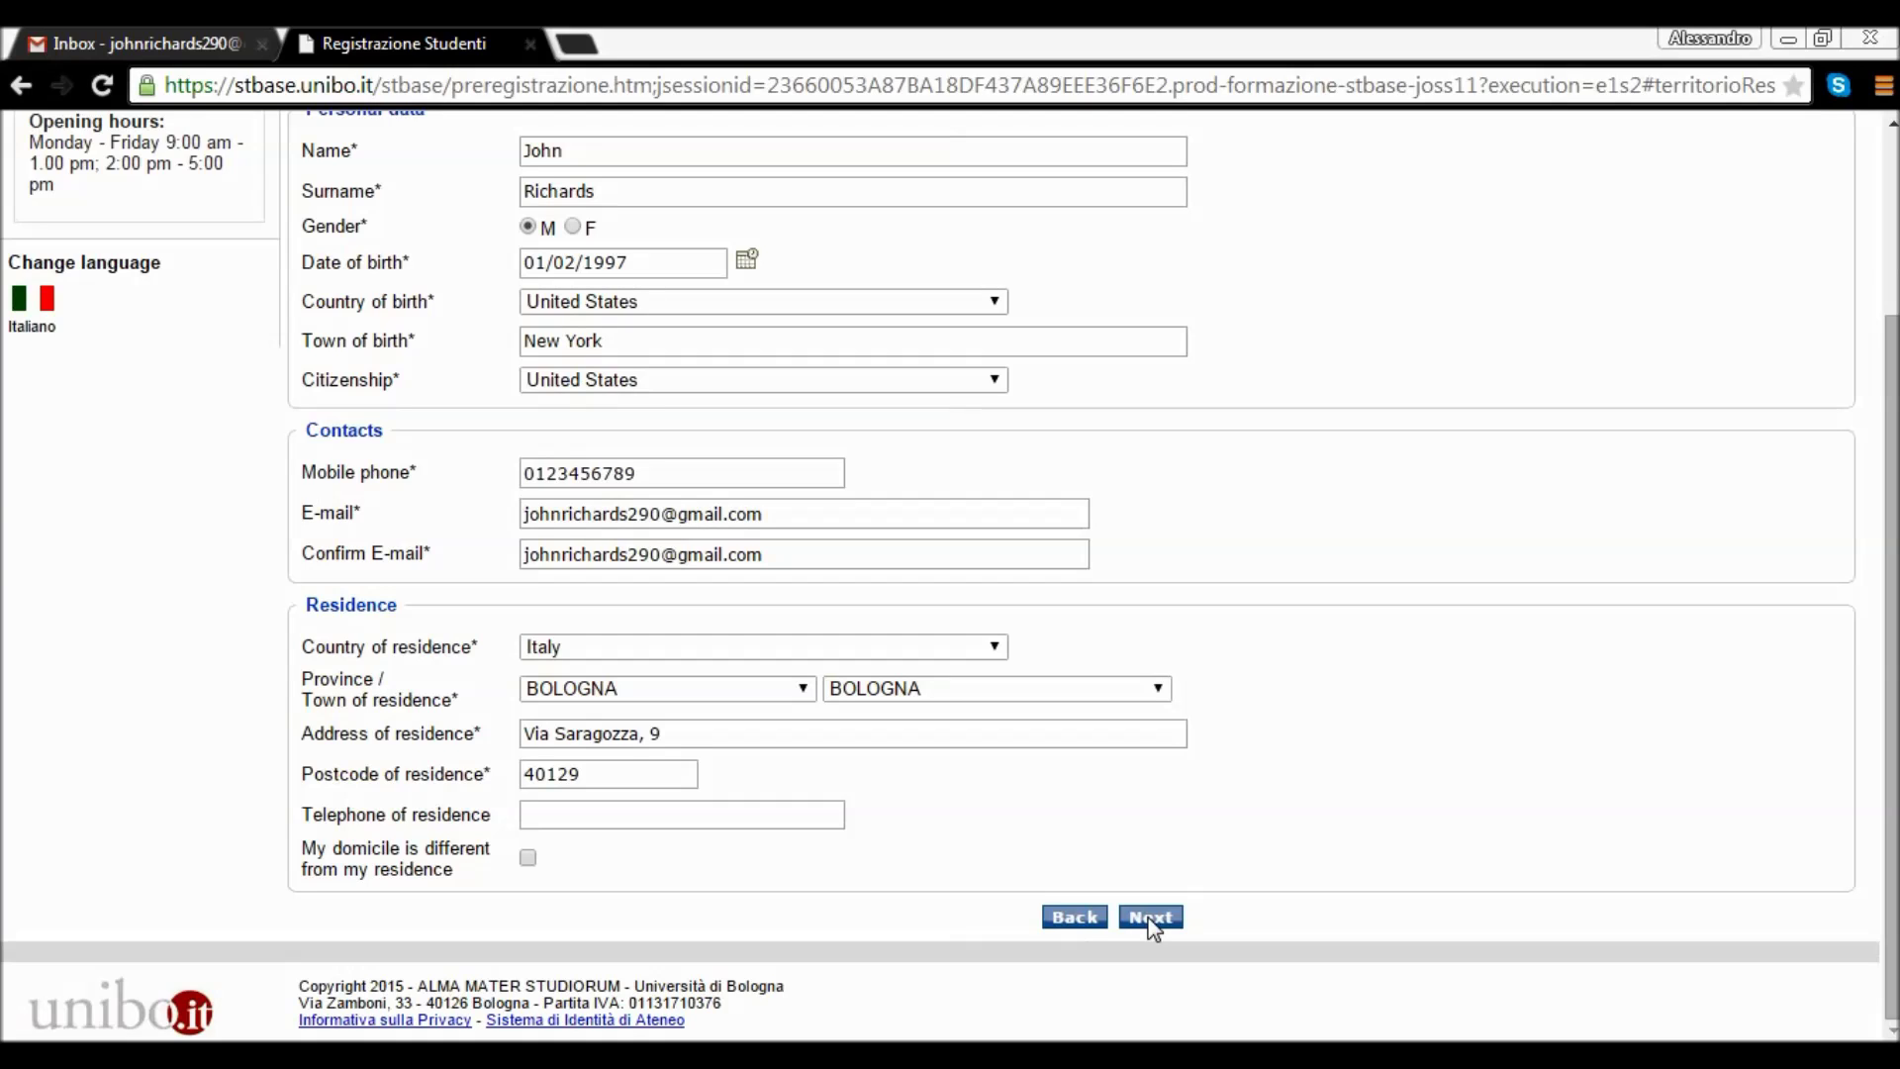
Submit the completed personal data, contacts and Bologna residence details to reach the summary.
click(1150, 918)
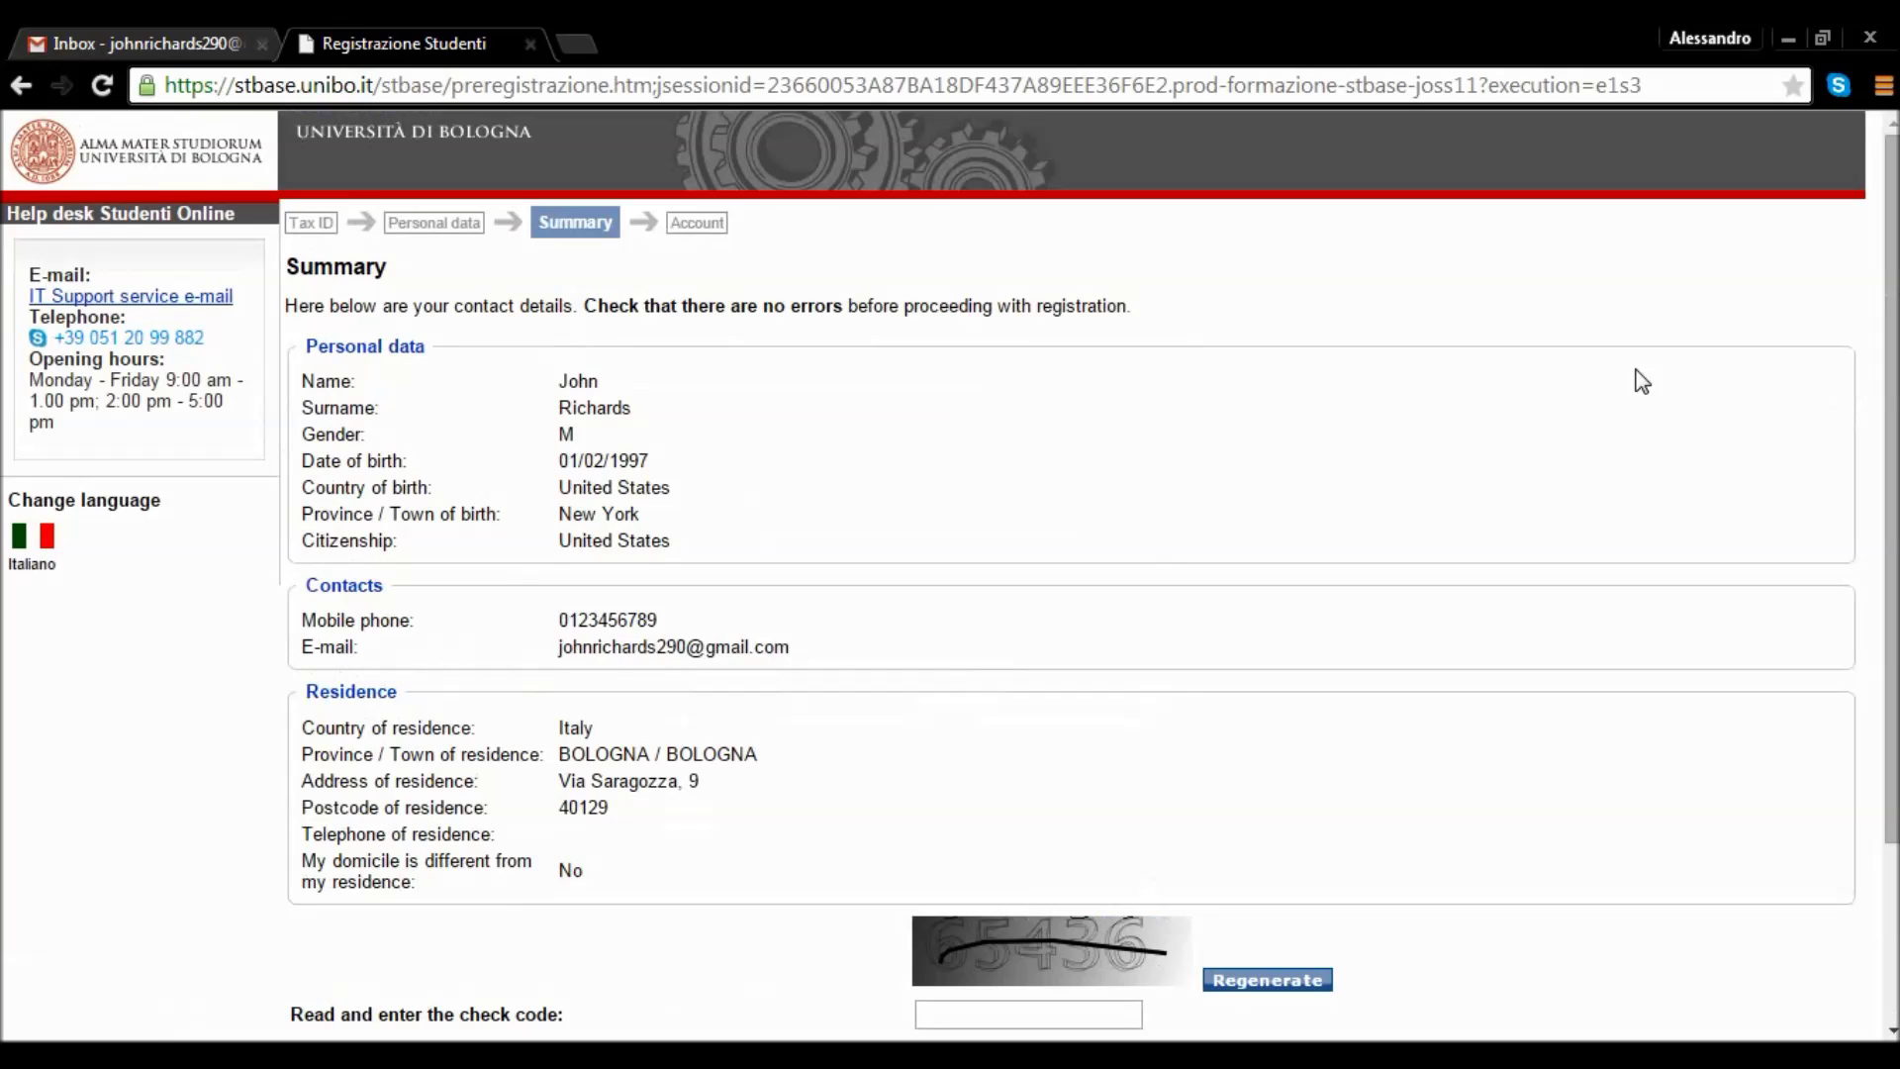
Enter the captcha check code on the Summary page and submit it to generate the institutional credentials.
drag(1892, 342, 1885, 406)
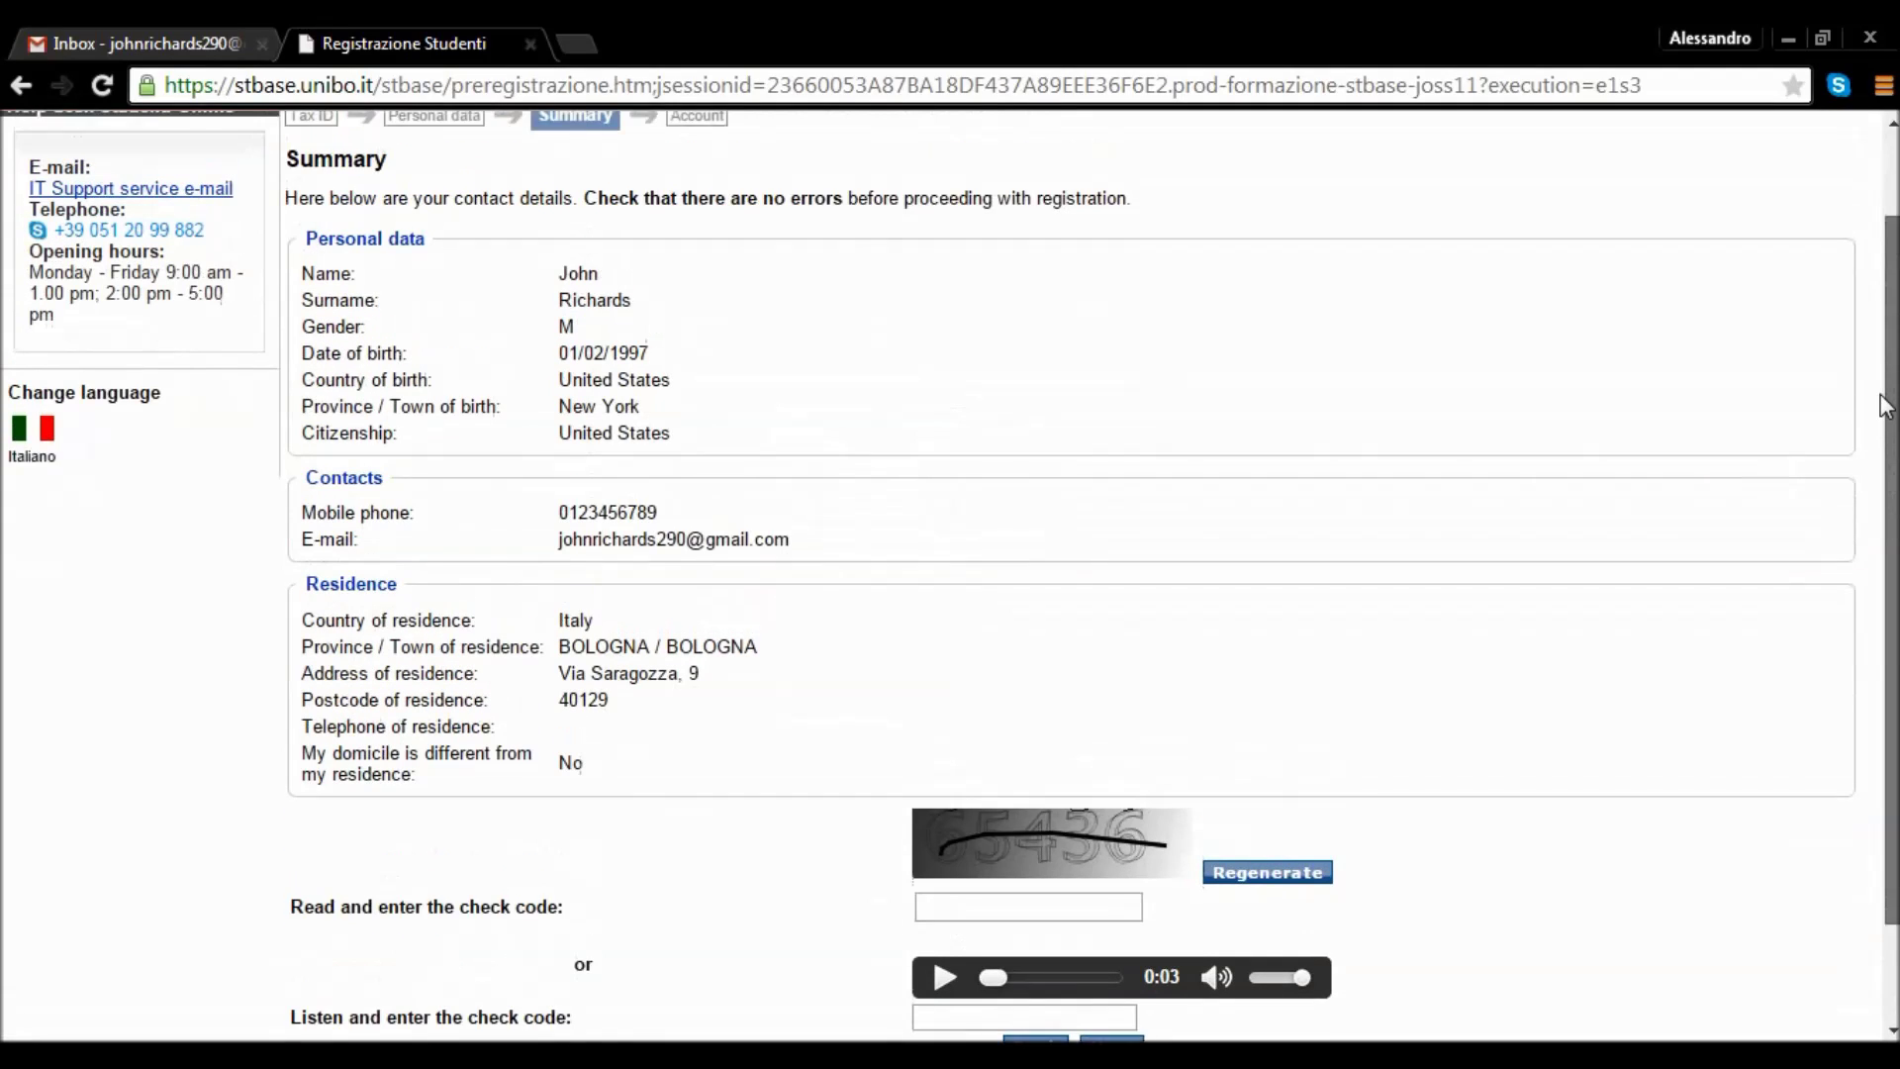
scroll(1880, 418, down, 1)
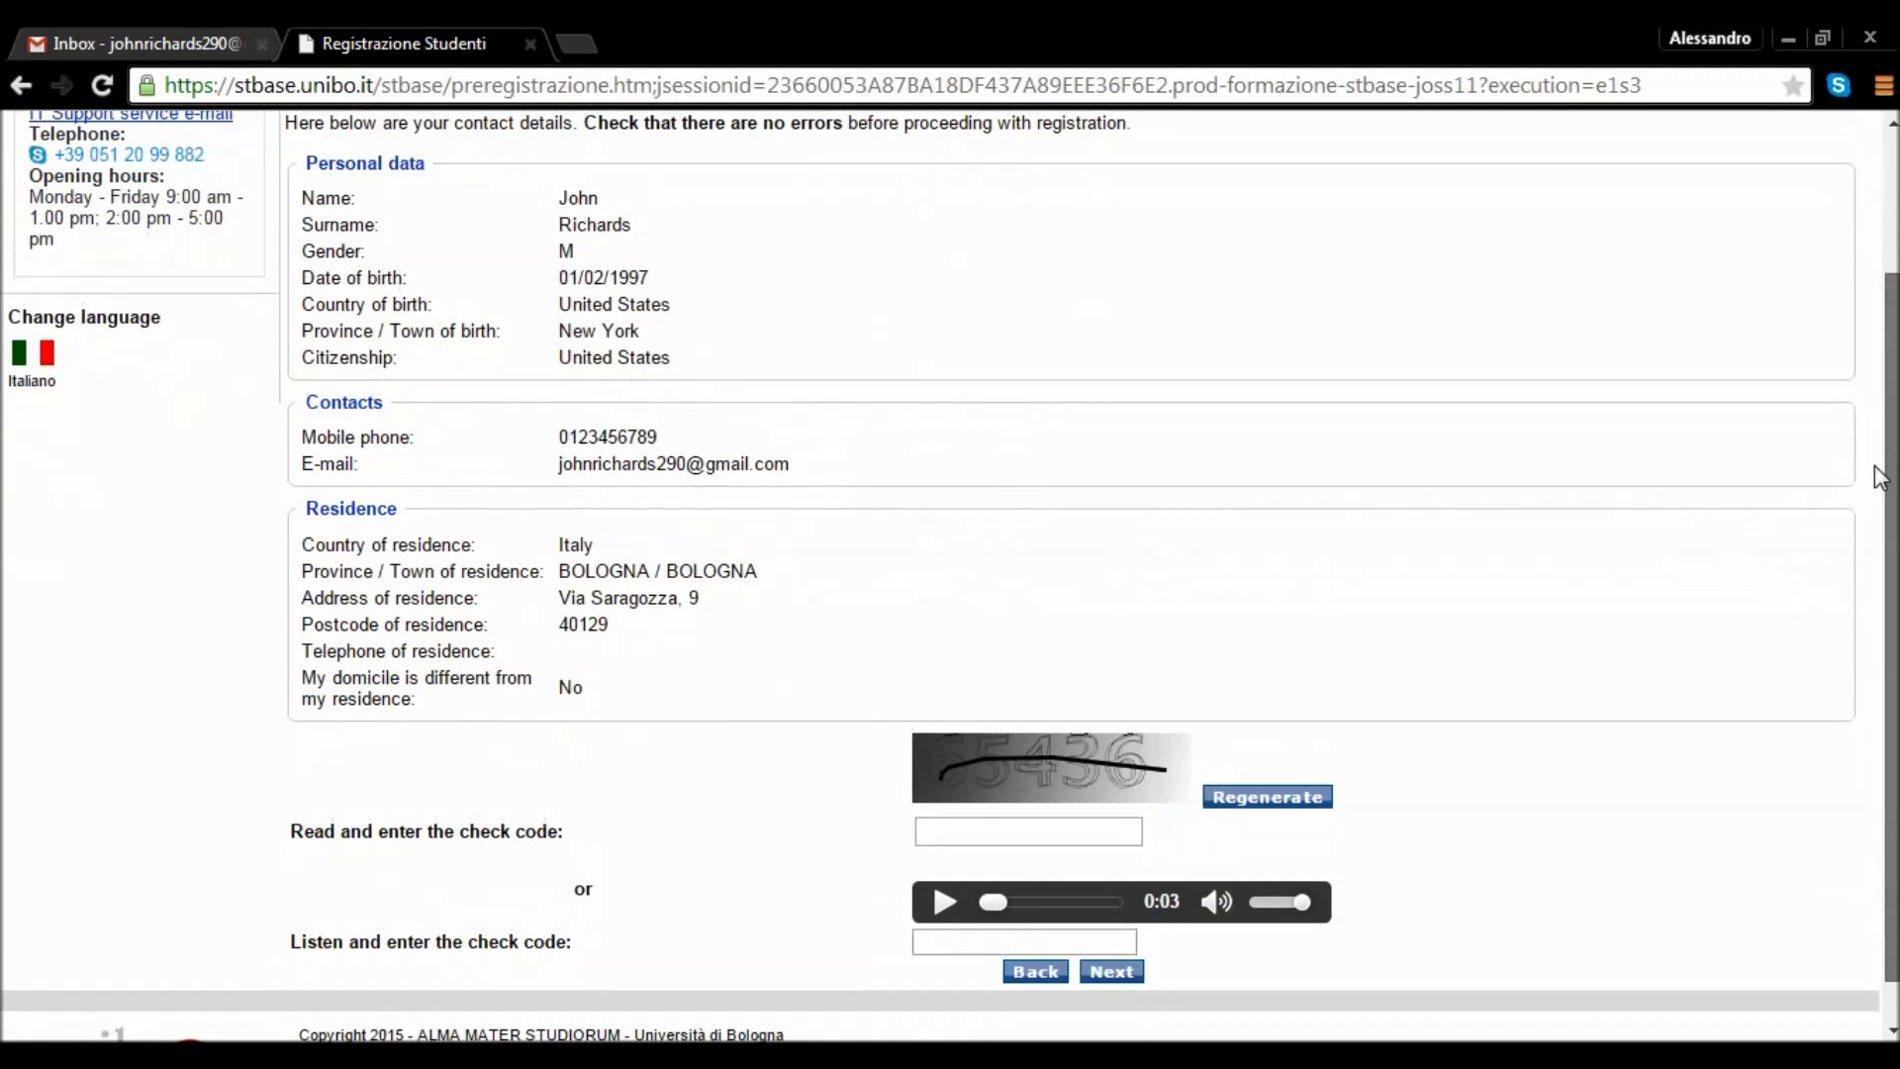
click(961, 835)
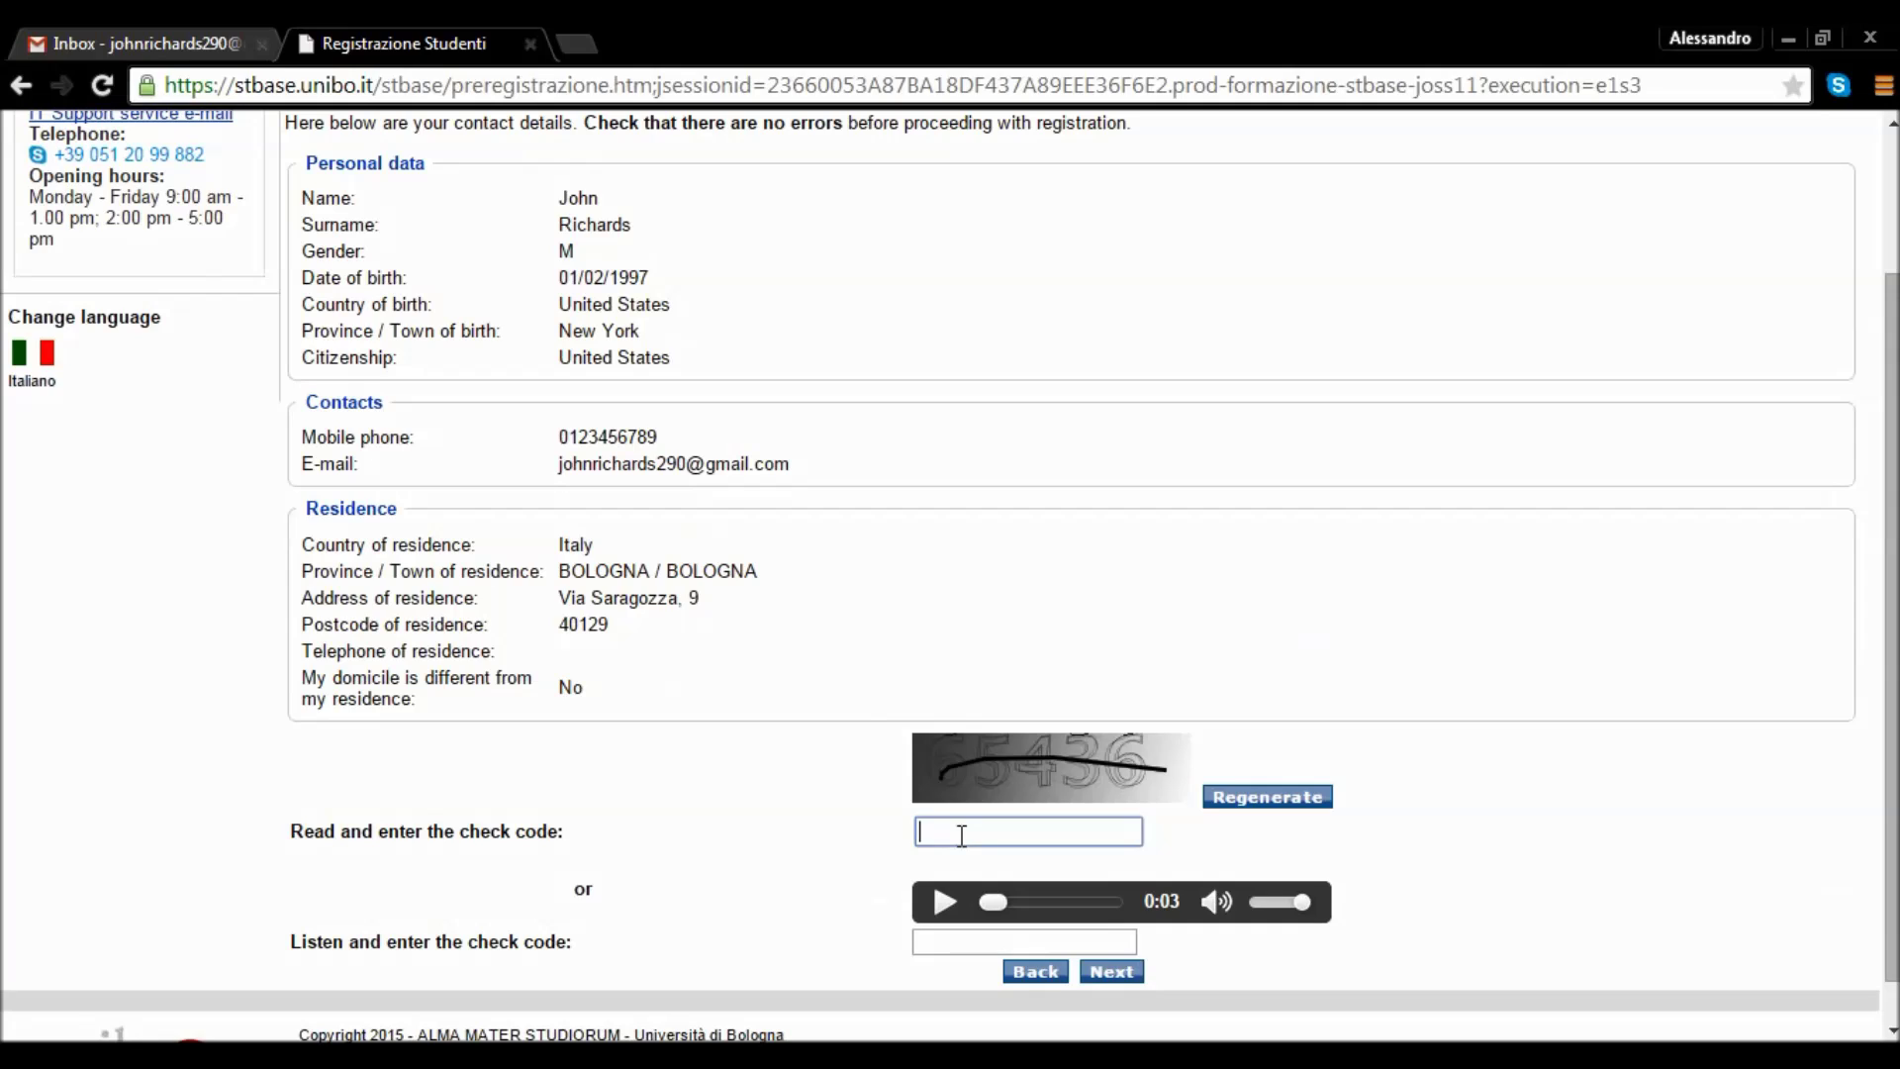
text(65436)
scroll(1892, 588, down, 2)
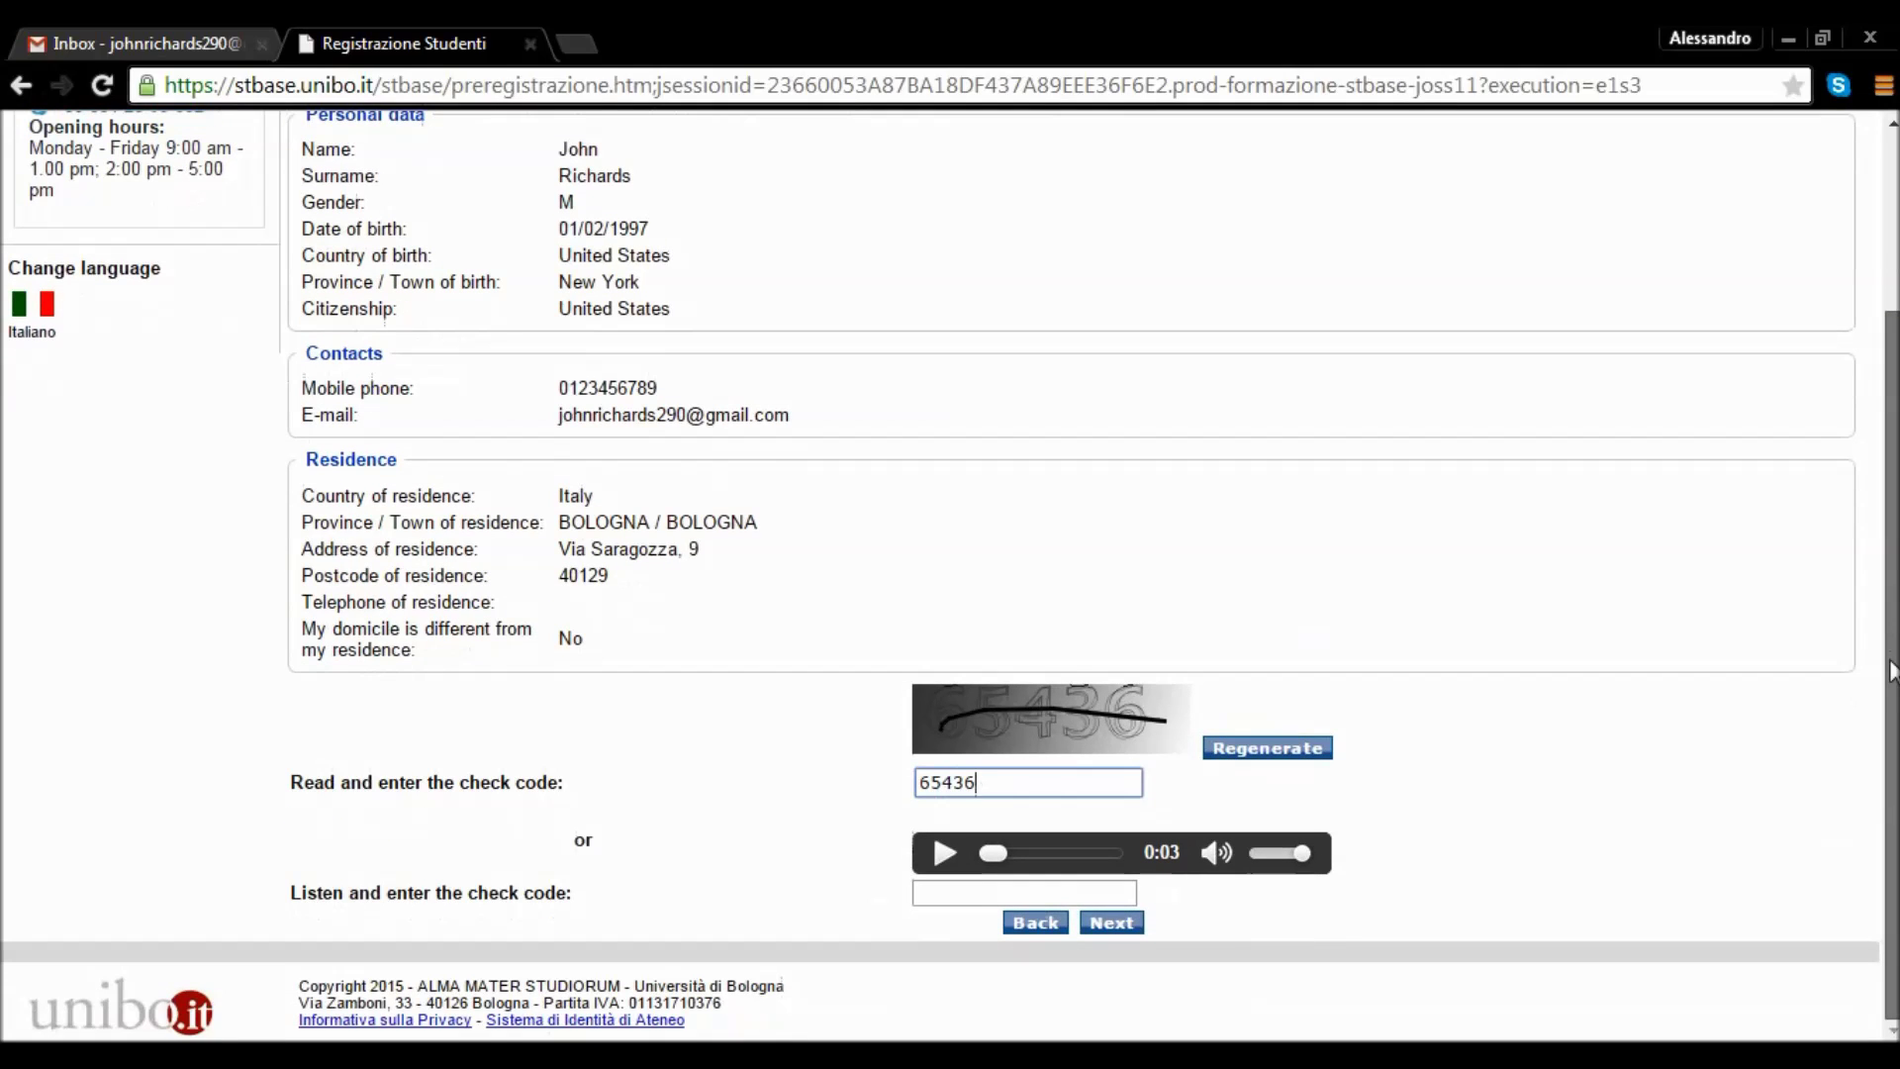
click(1111, 922)
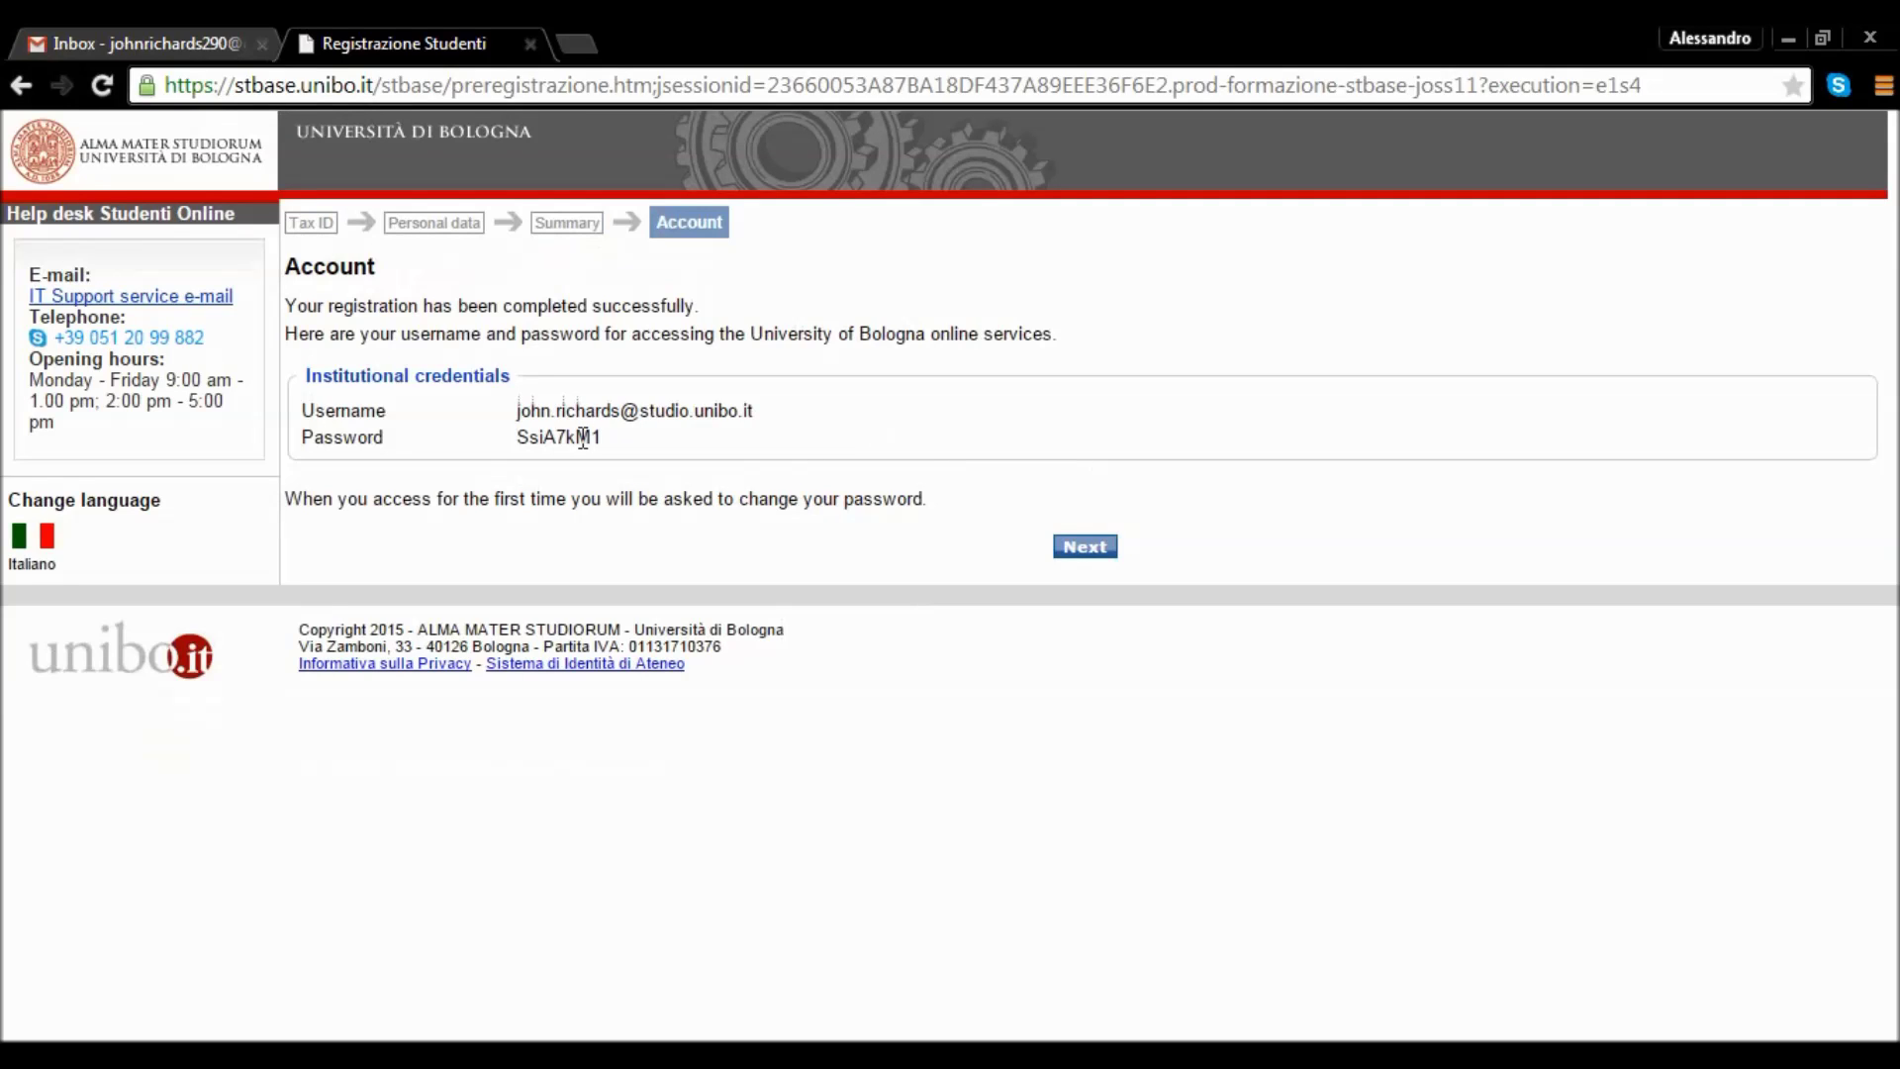
Select the generated password on the Account page, then continue through to the Studenti Online welcome page.
double_click(539, 437)
click(663, 450)
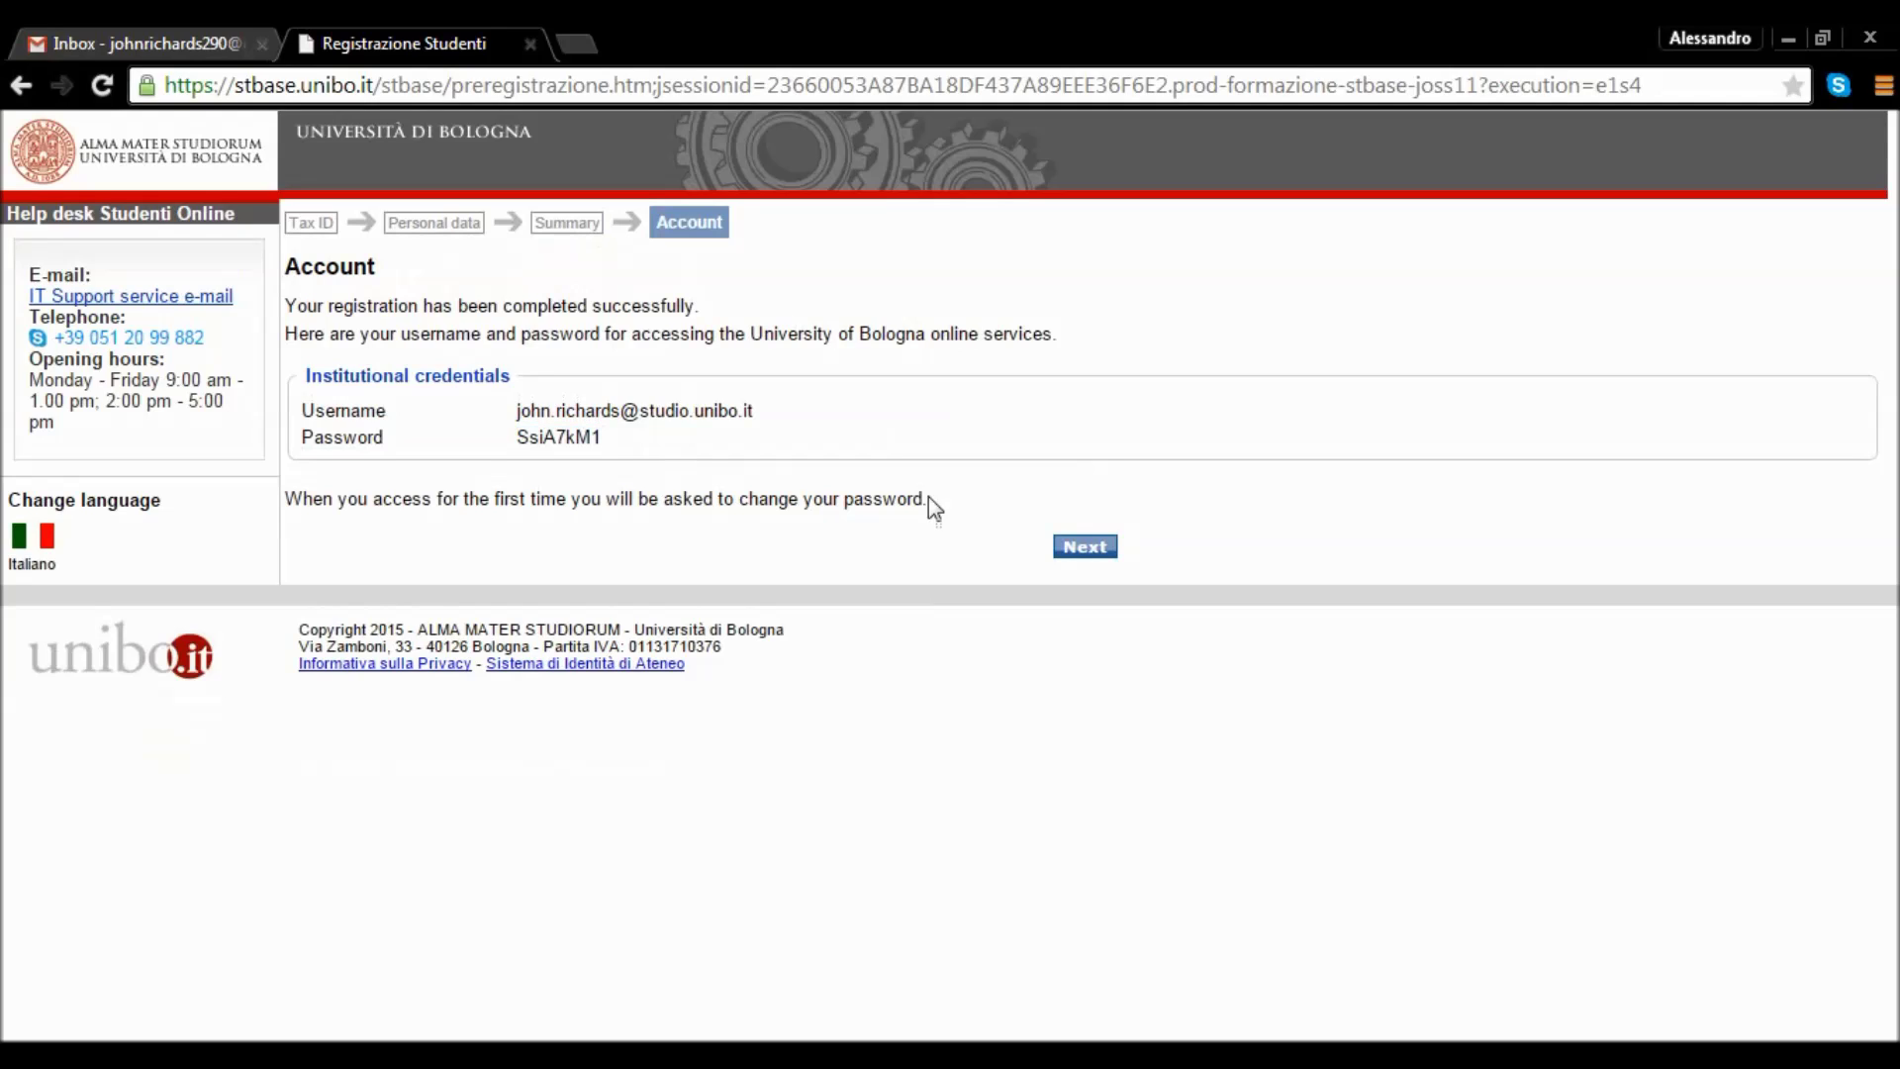
click(1065, 561)
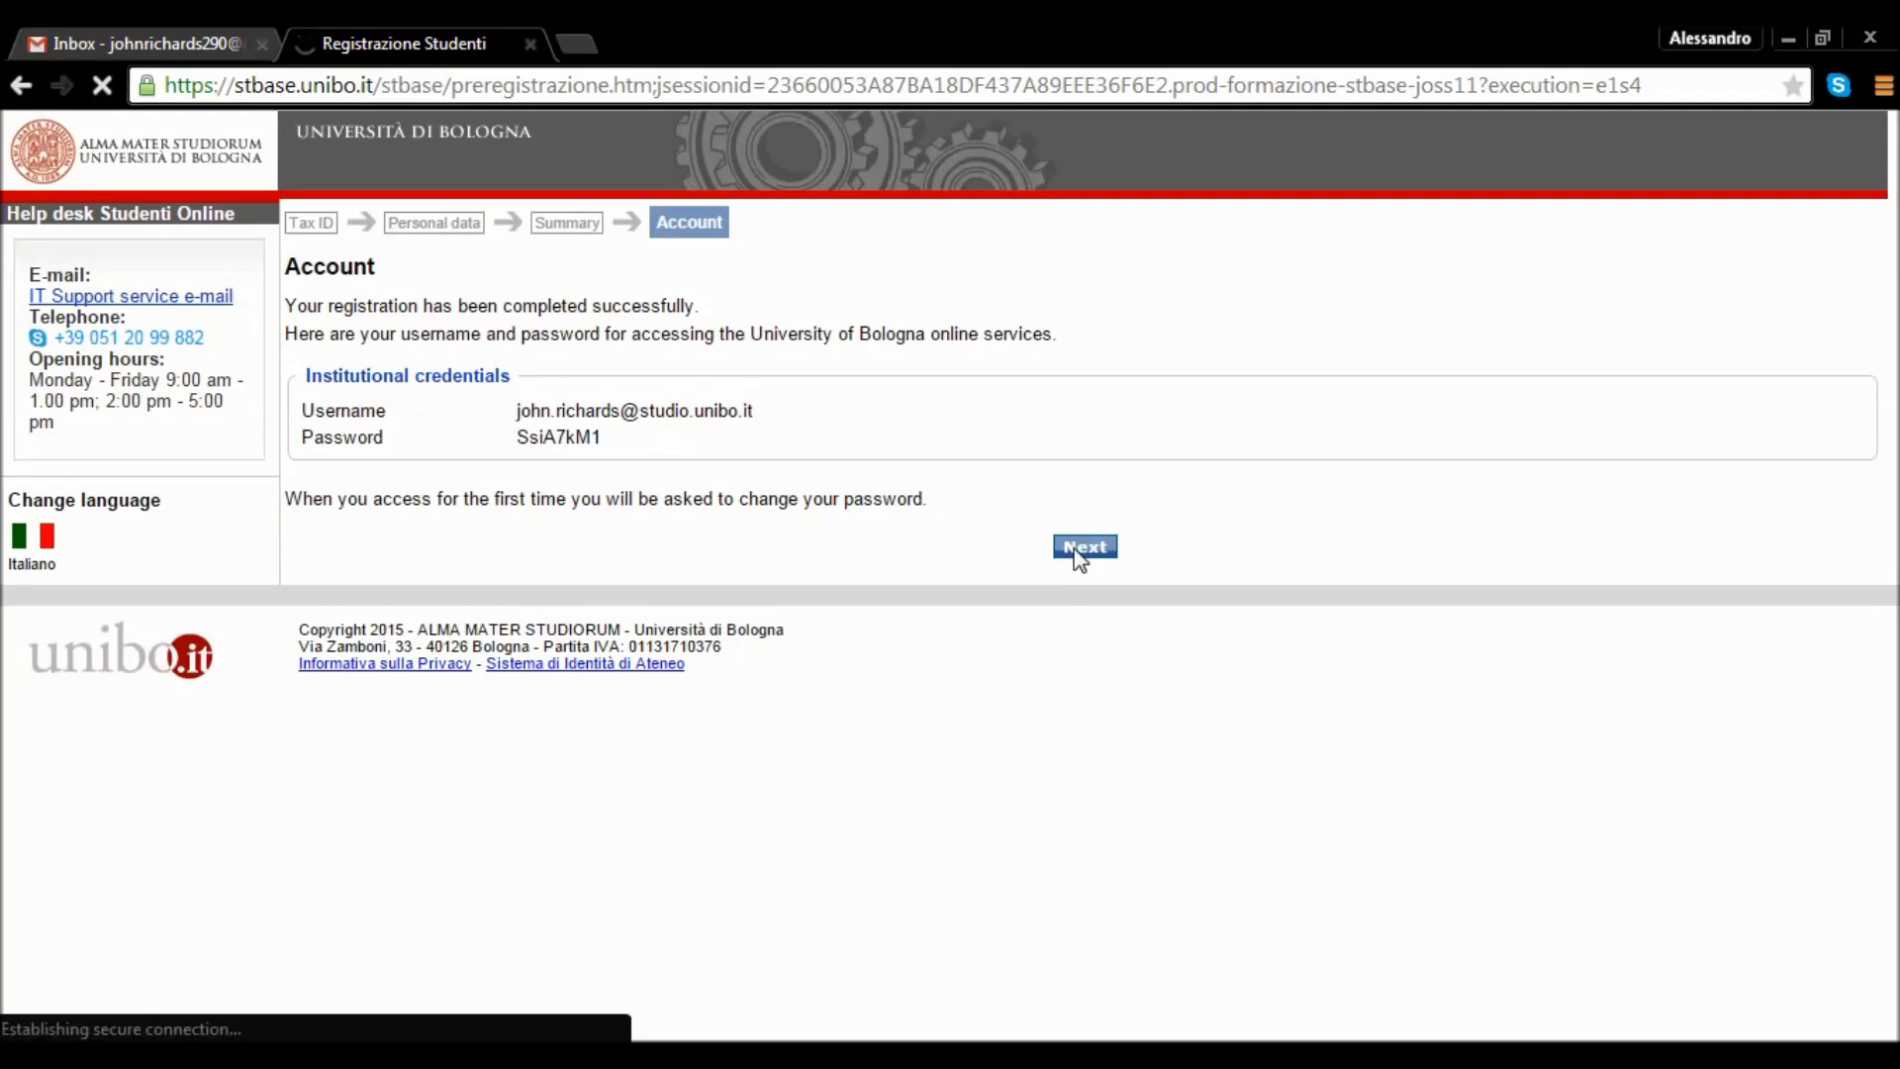
click(1078, 556)
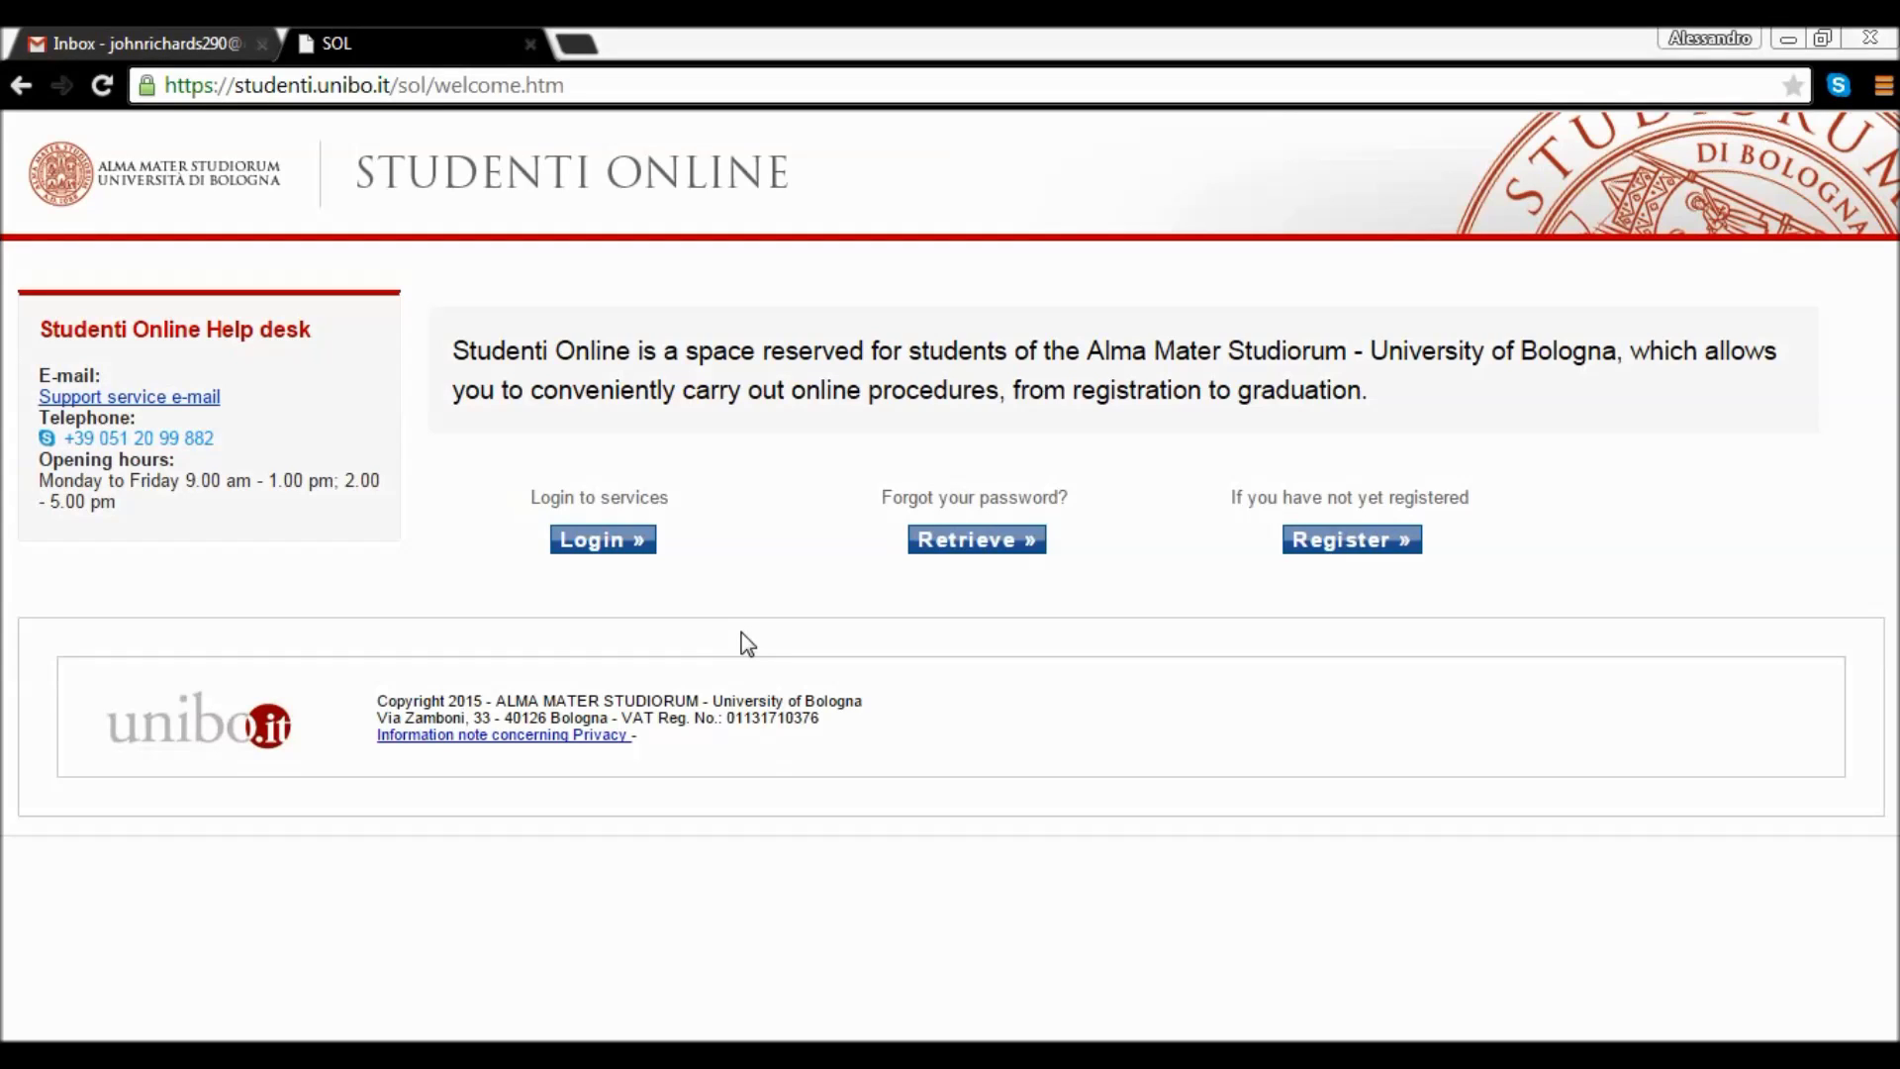
Enter the institutional username on the services sign-in page, then switch to the Gmail inbox.
click(617, 547)
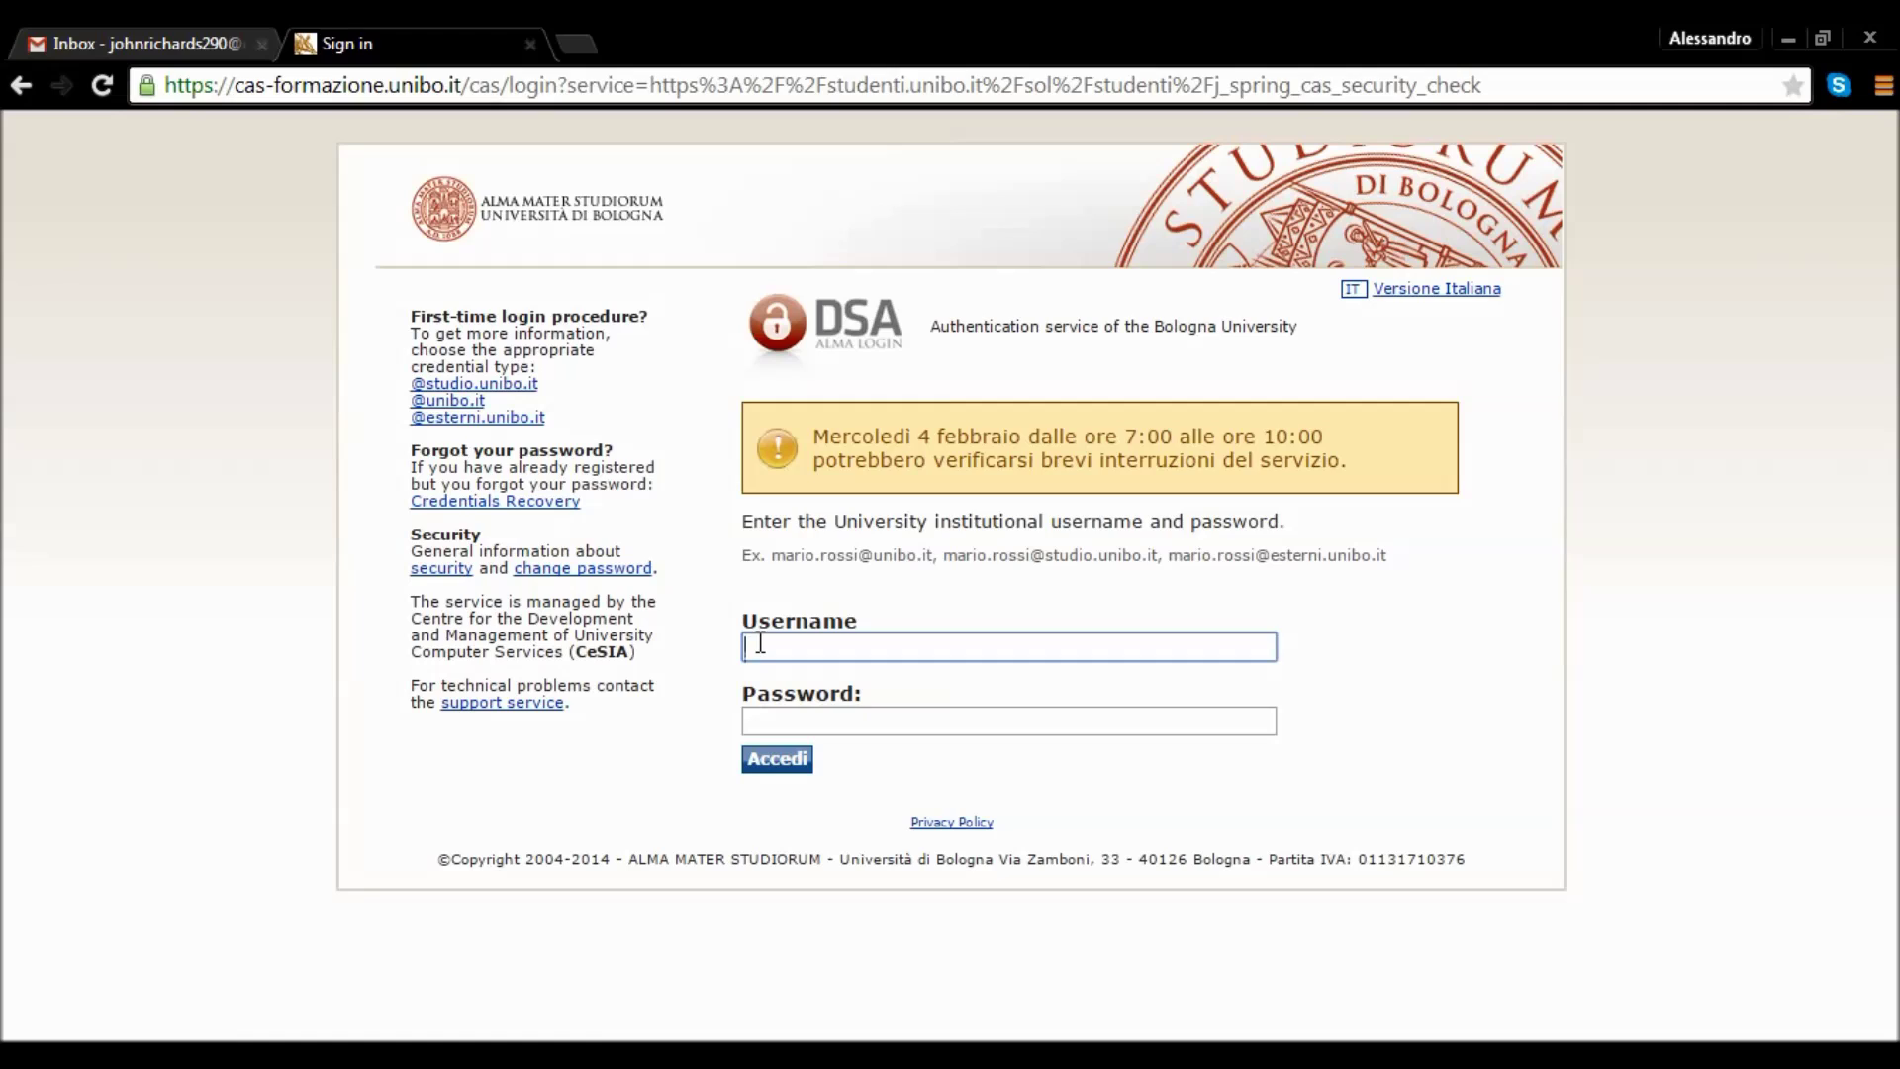
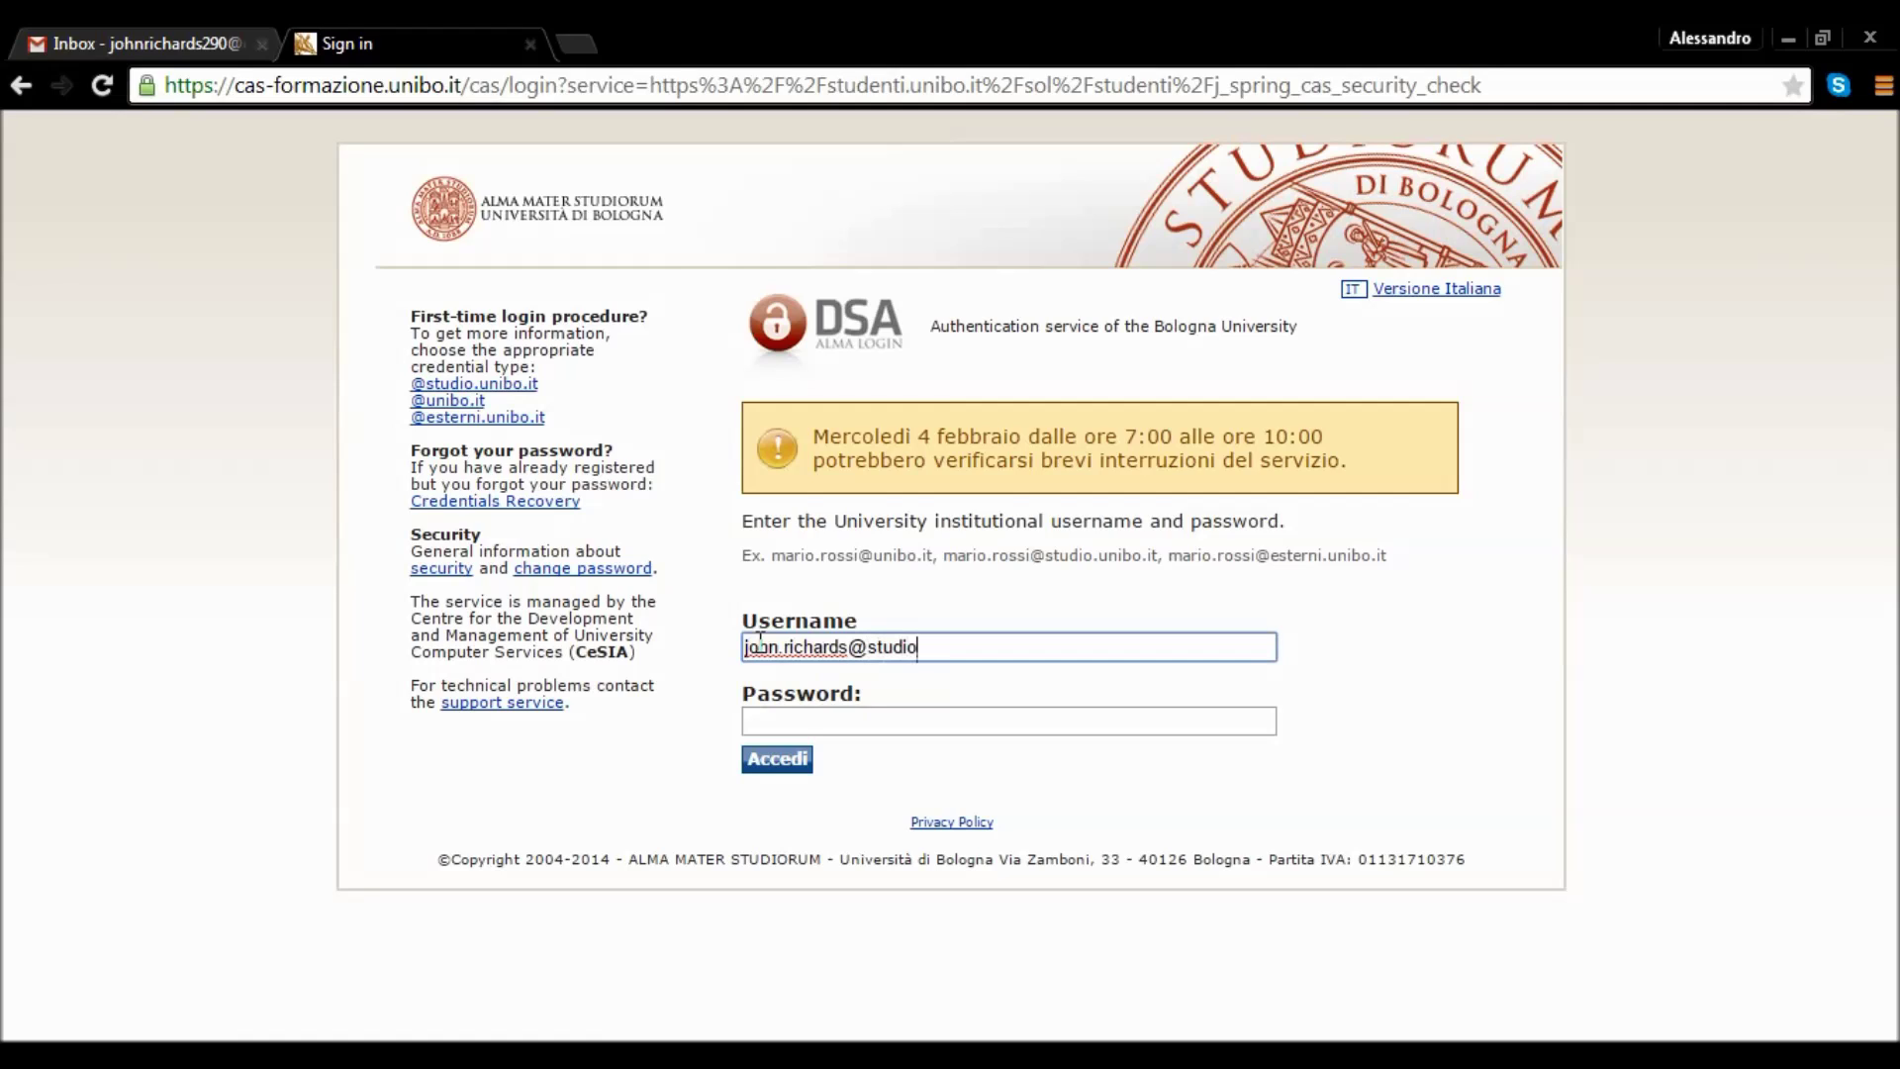
key(Tab)
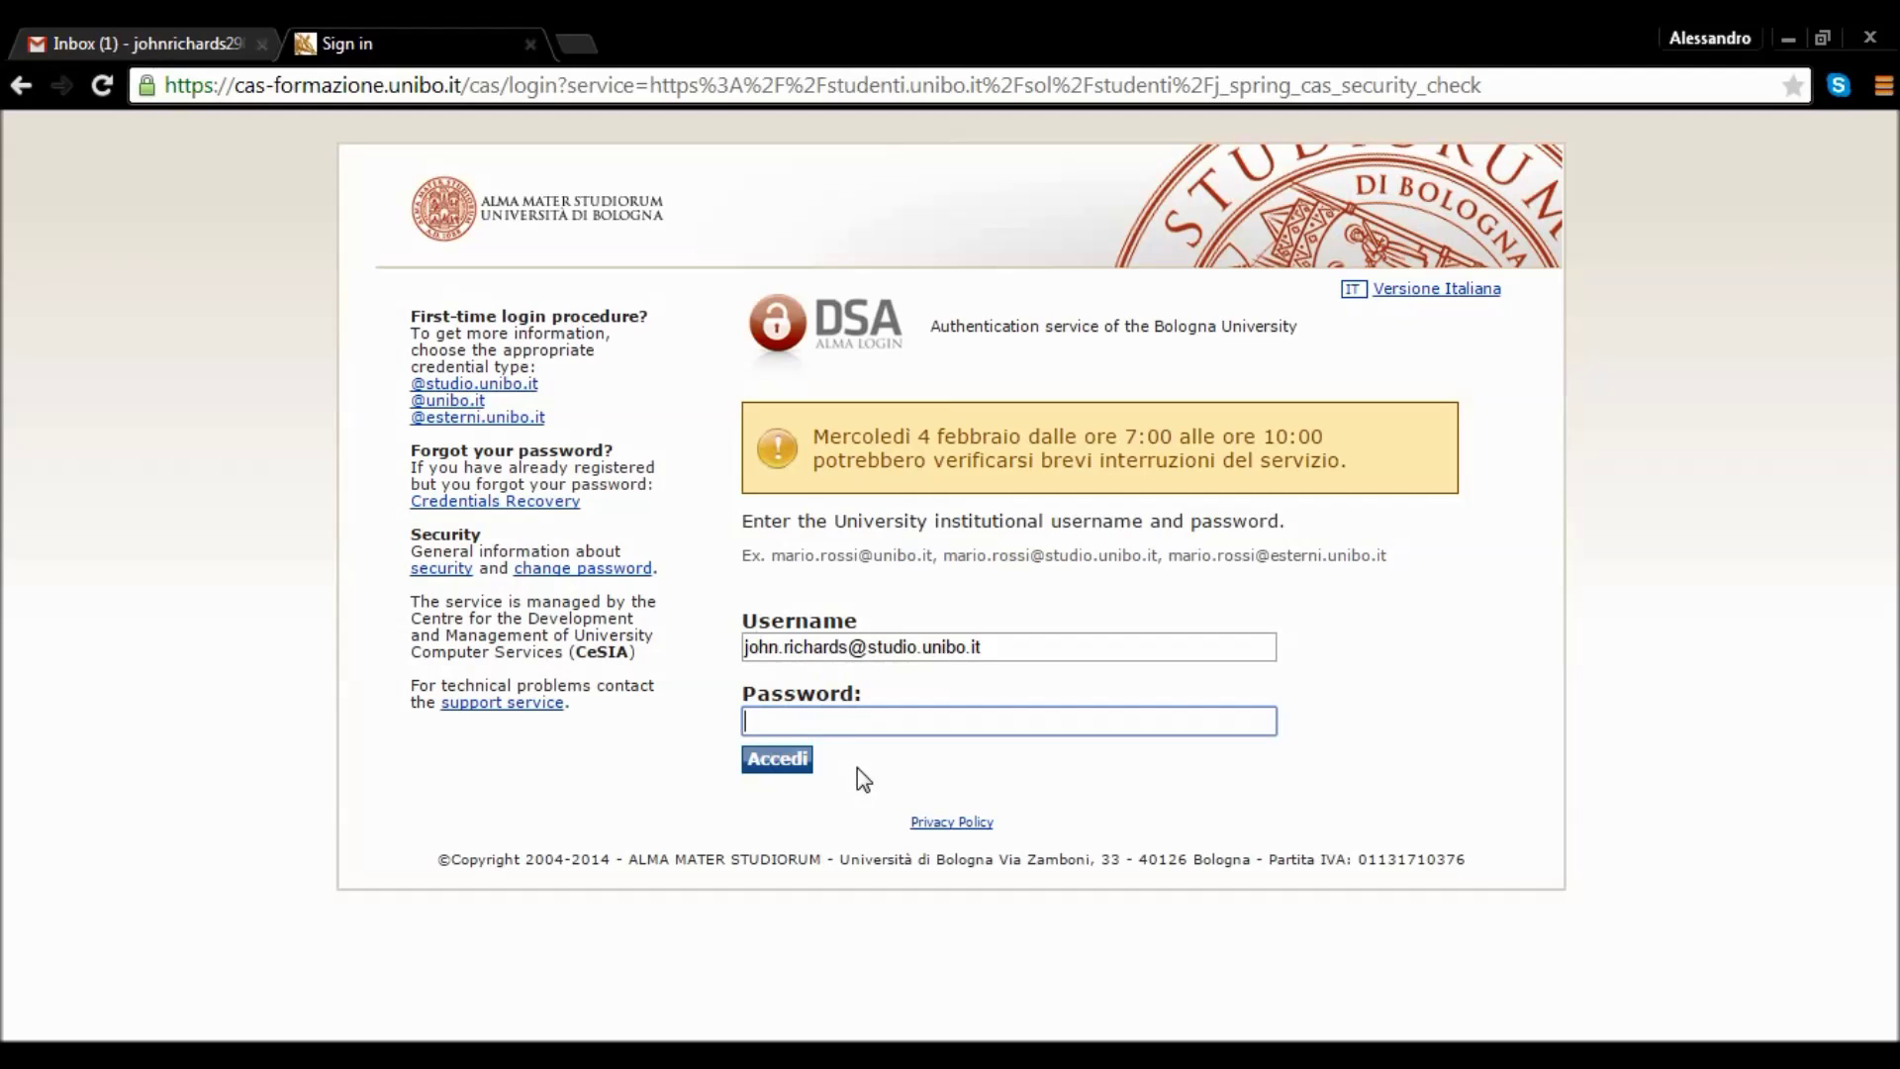
click(166, 28)
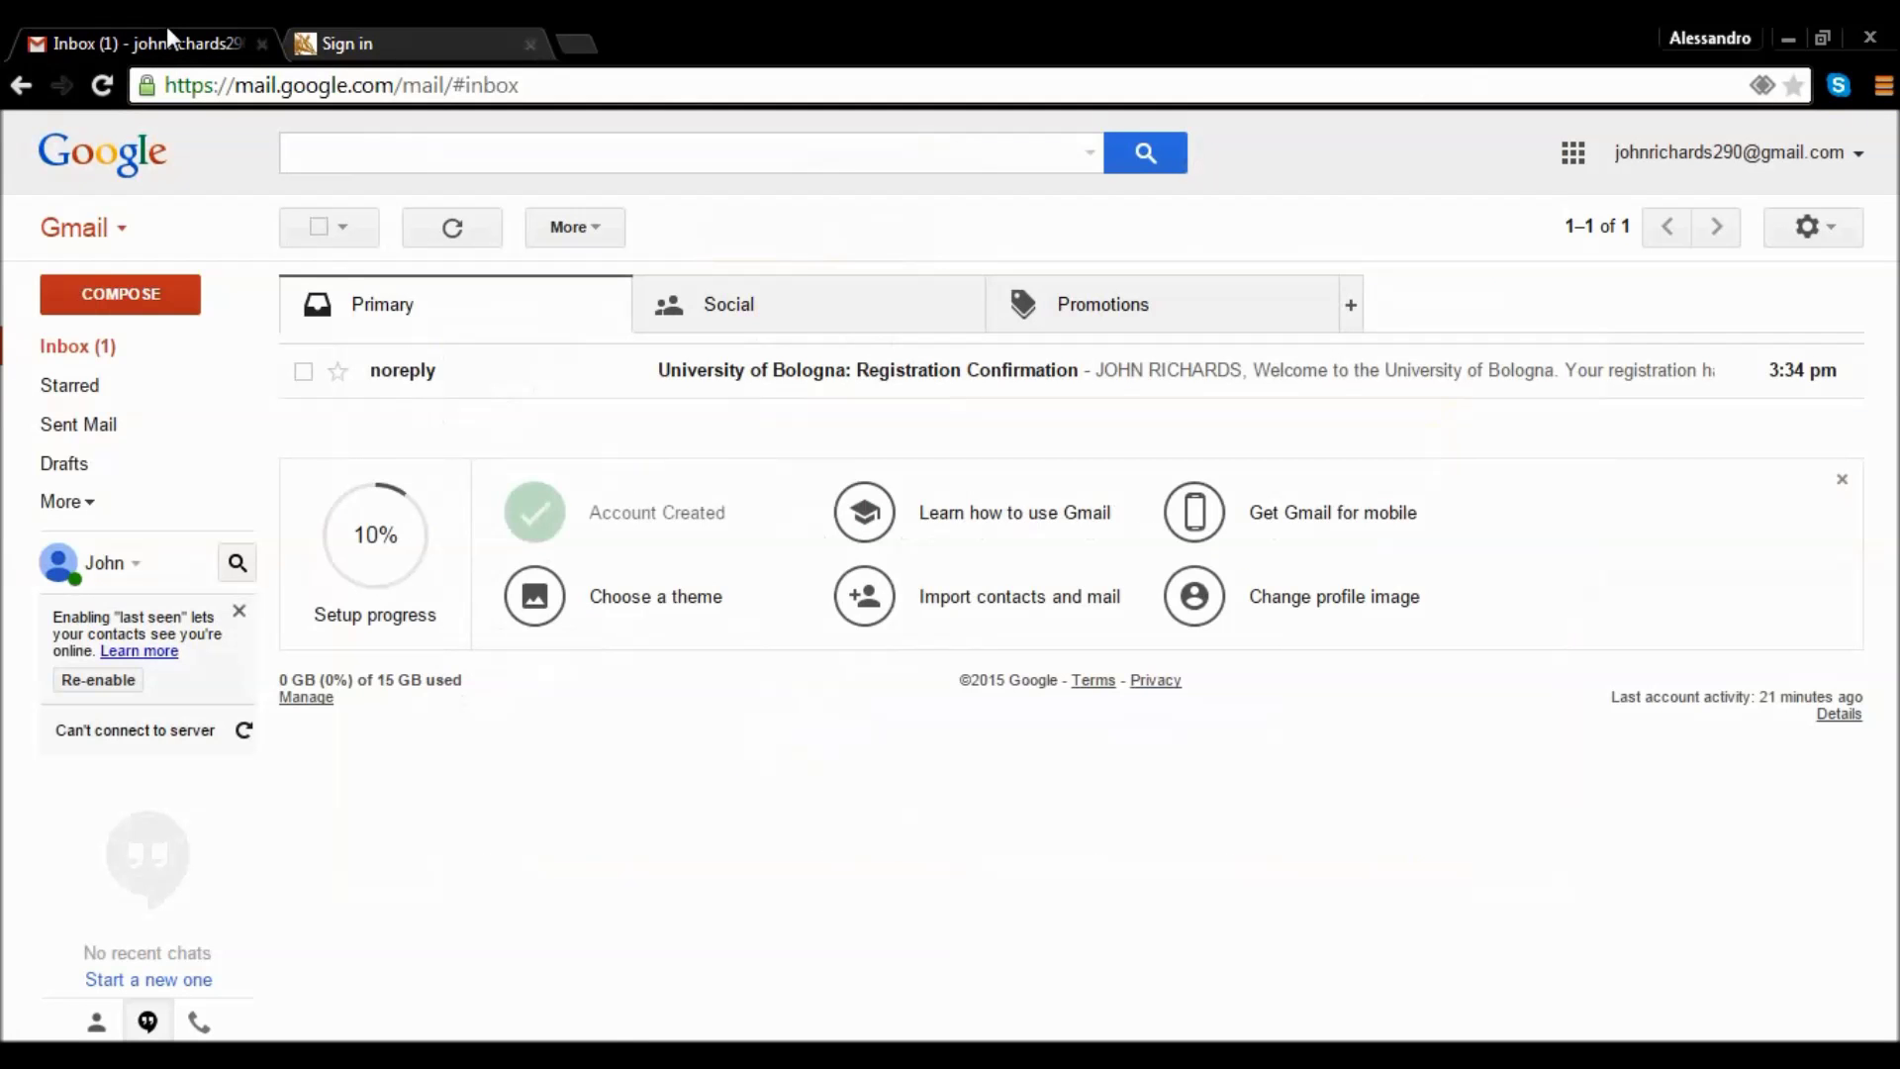
Take the initial password from the Registration Confirmation email and sign in with it.
click(107, 346)
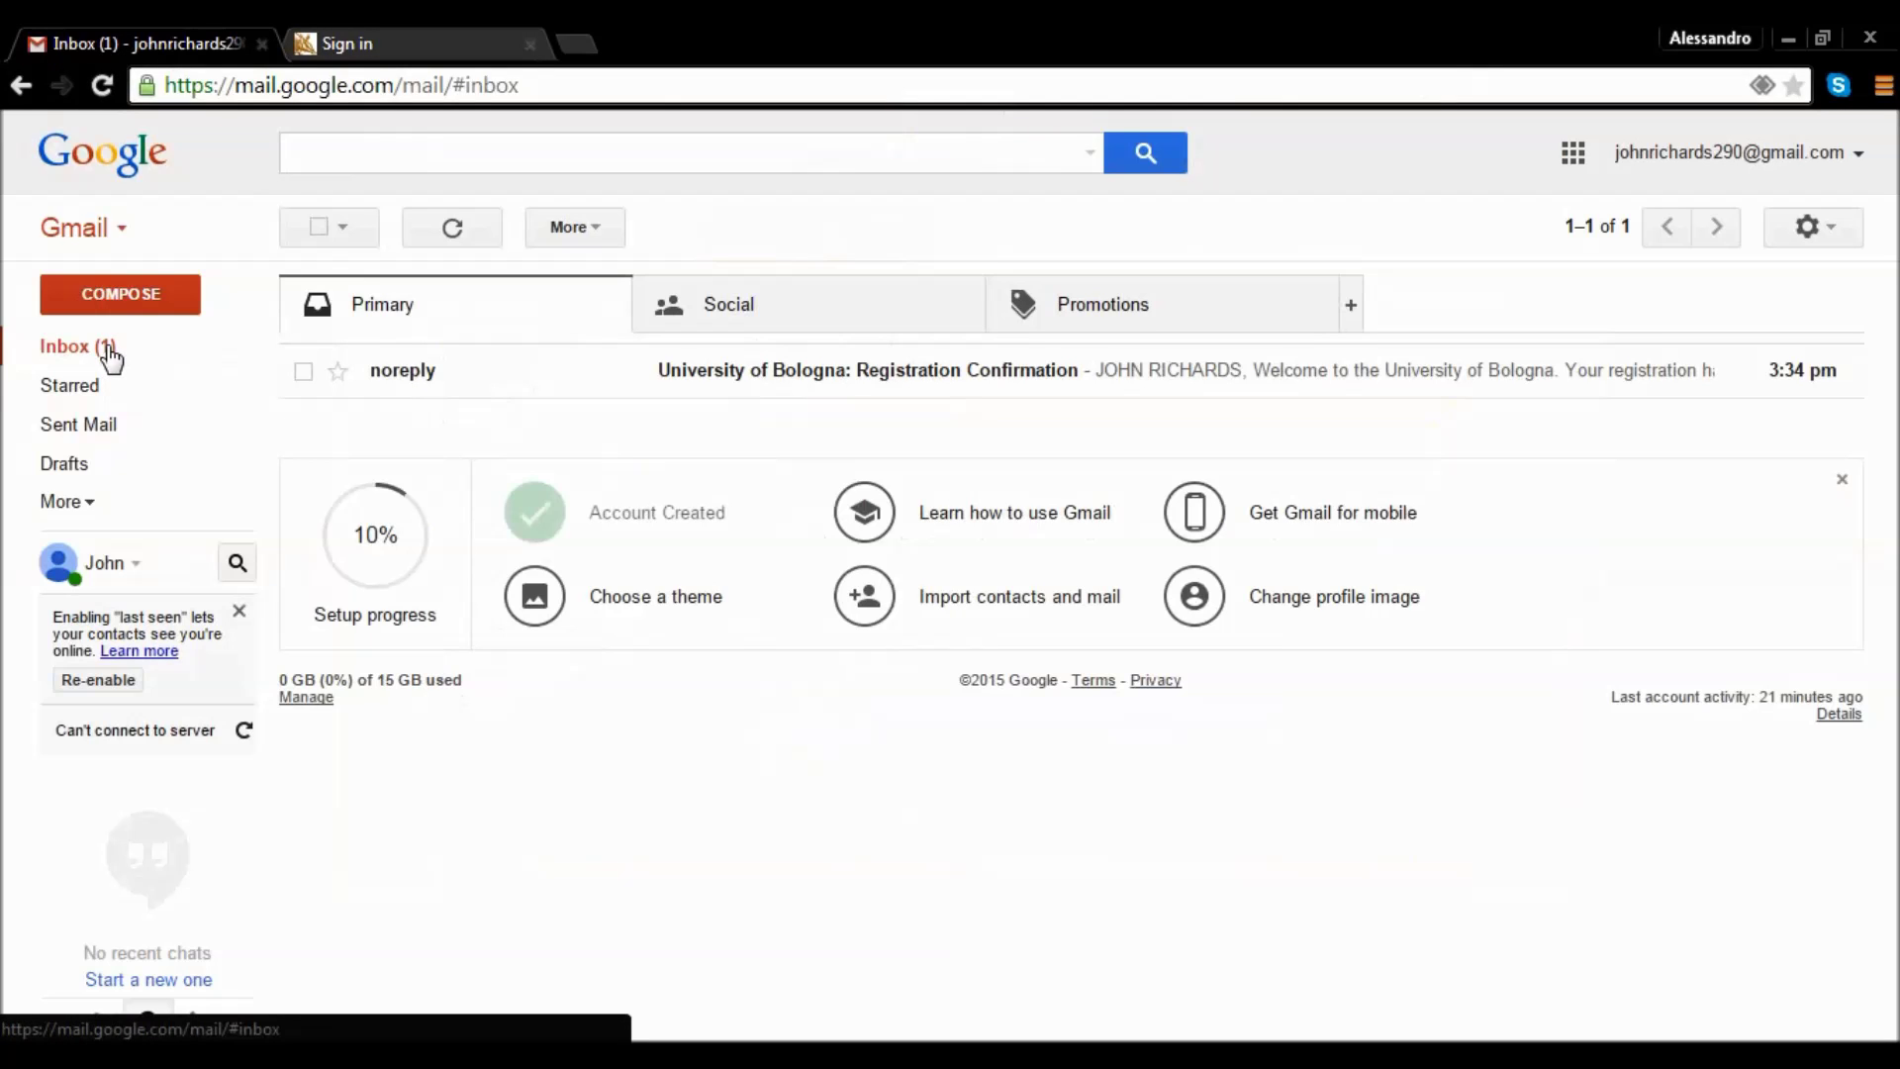
click(795, 385)
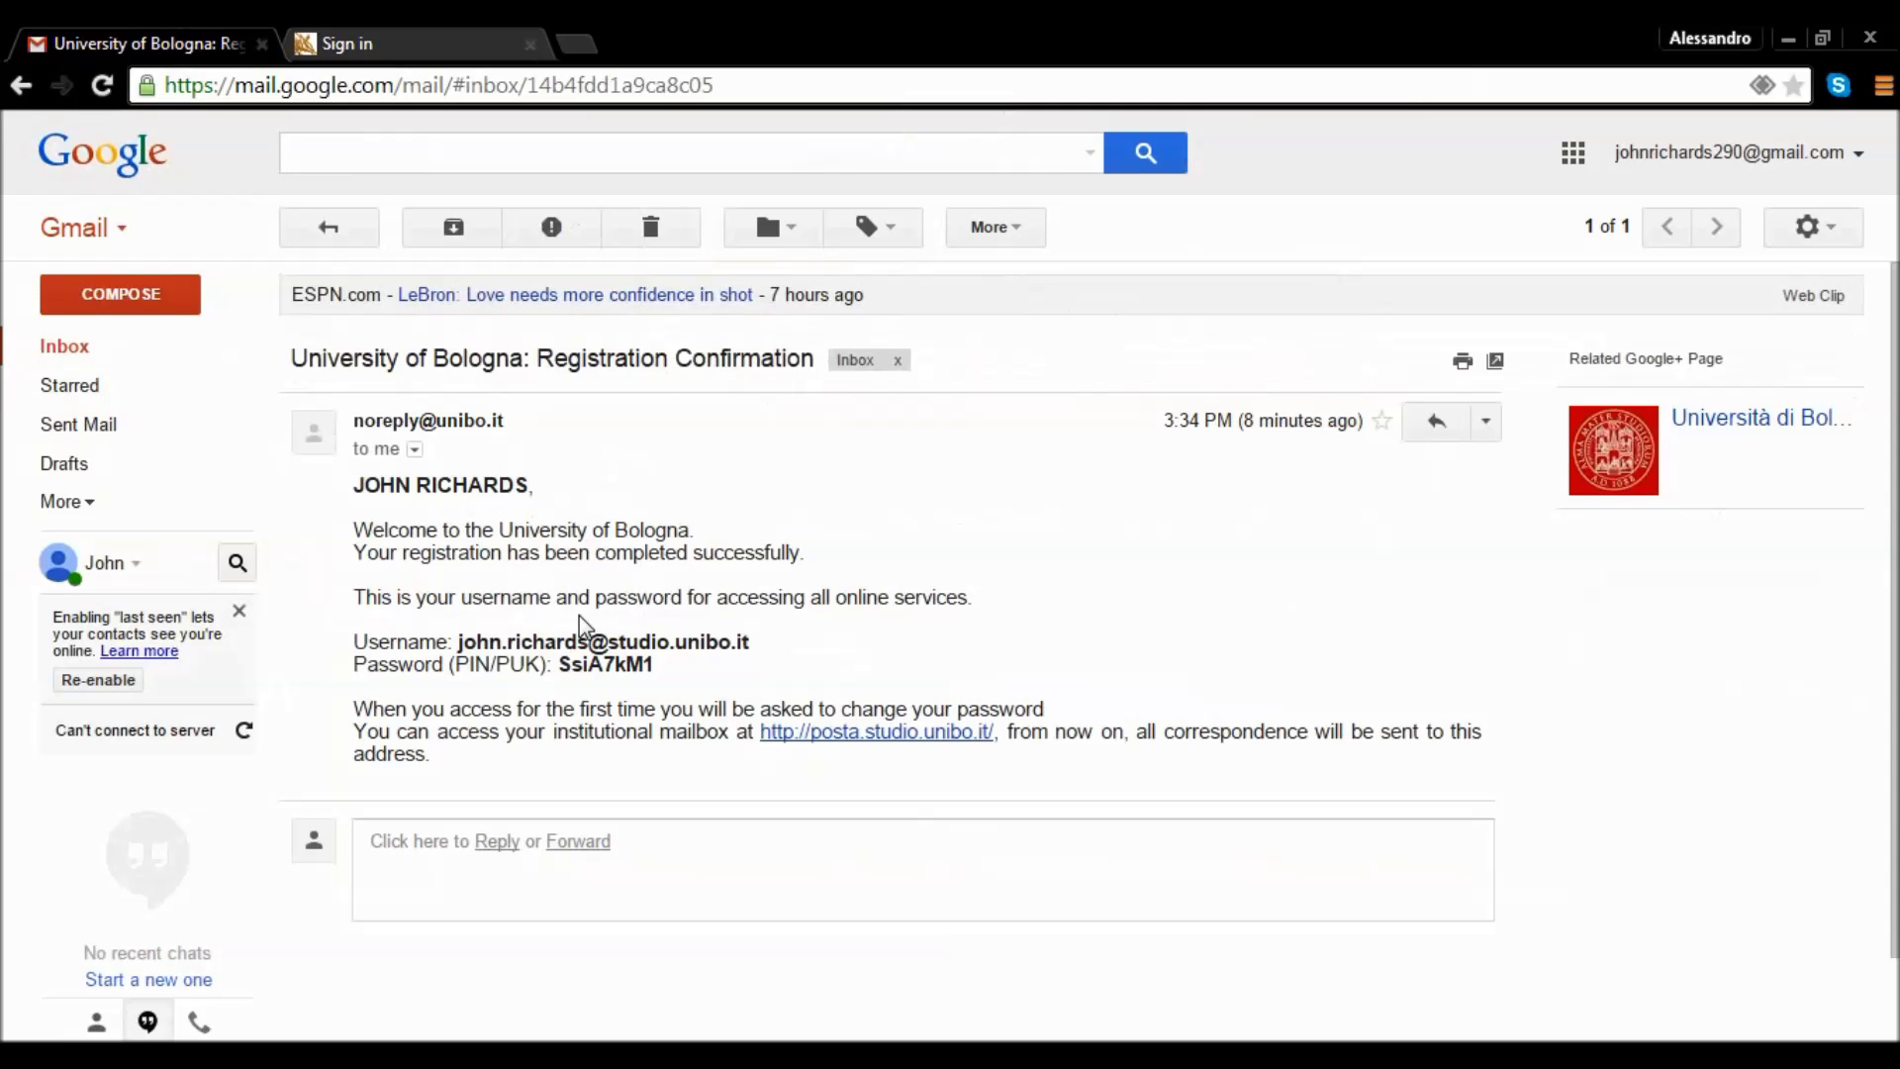
drag(563, 666, 654, 667)
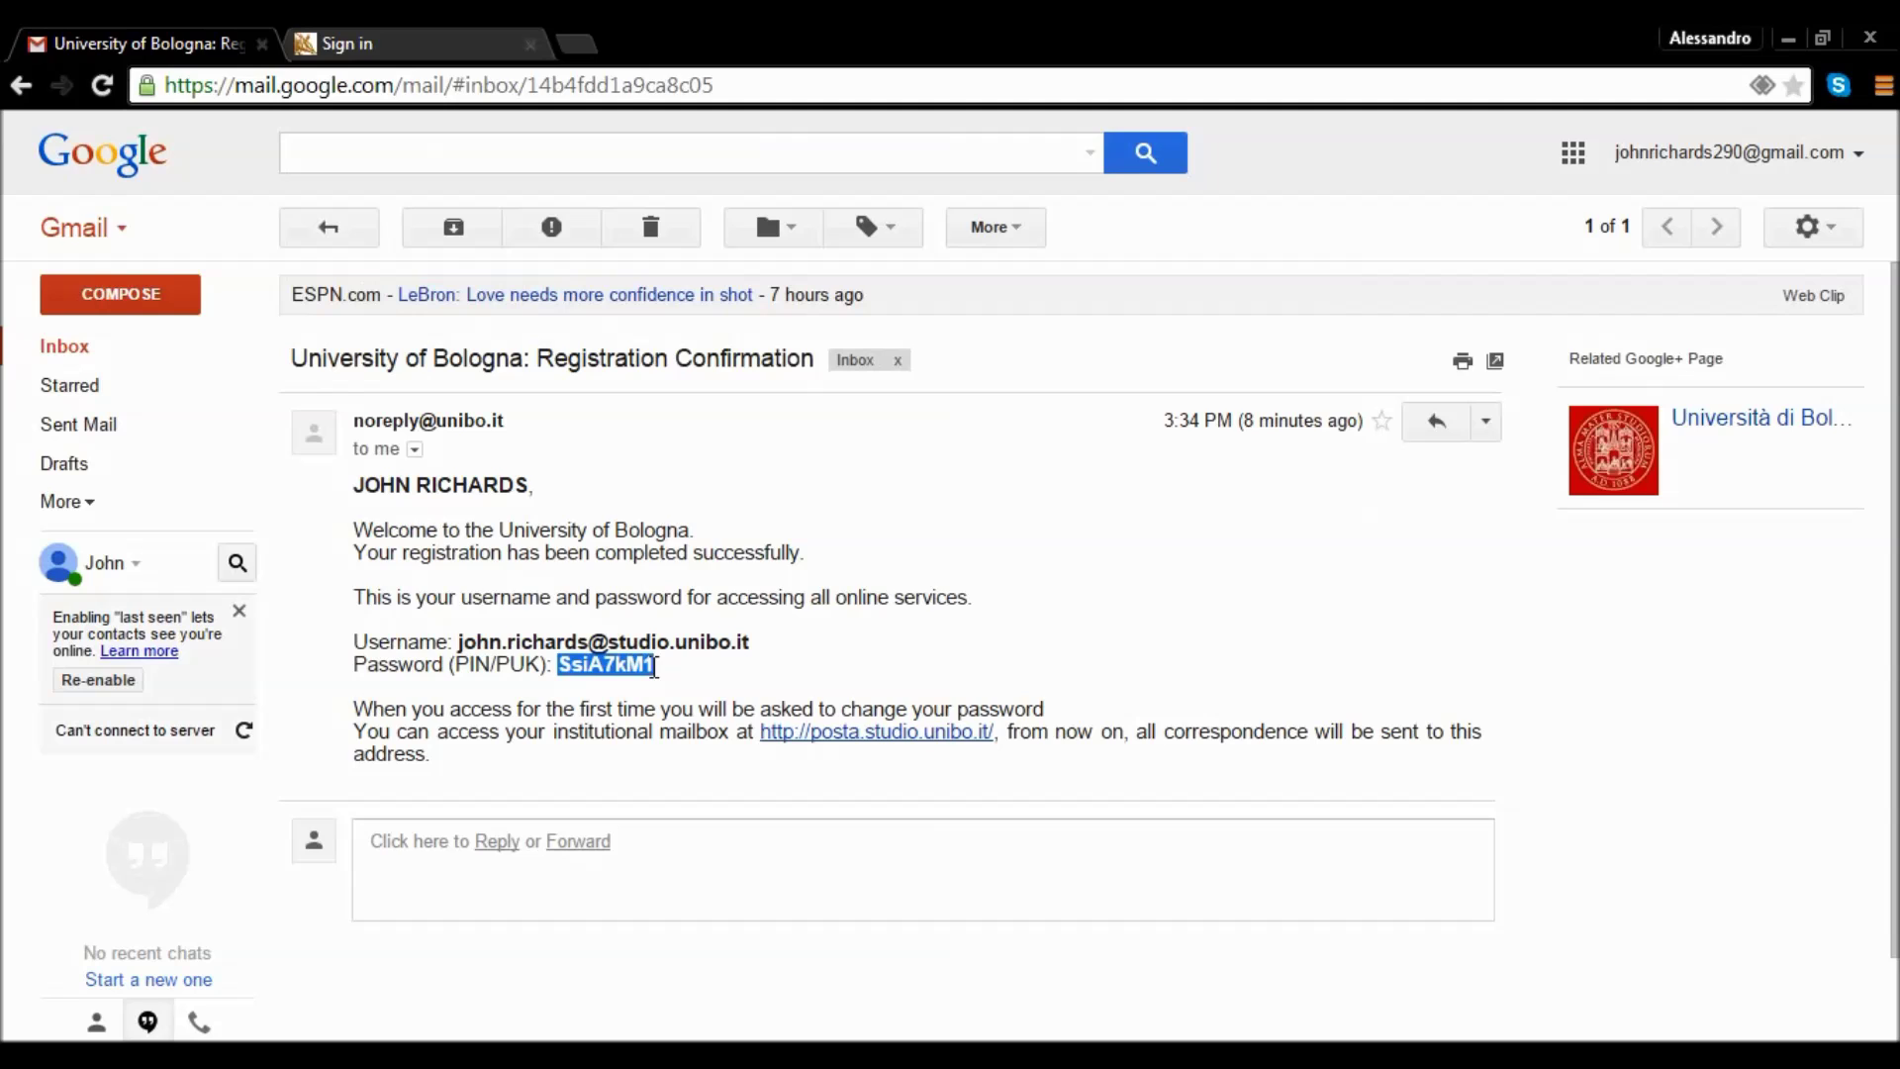
click(431, 52)
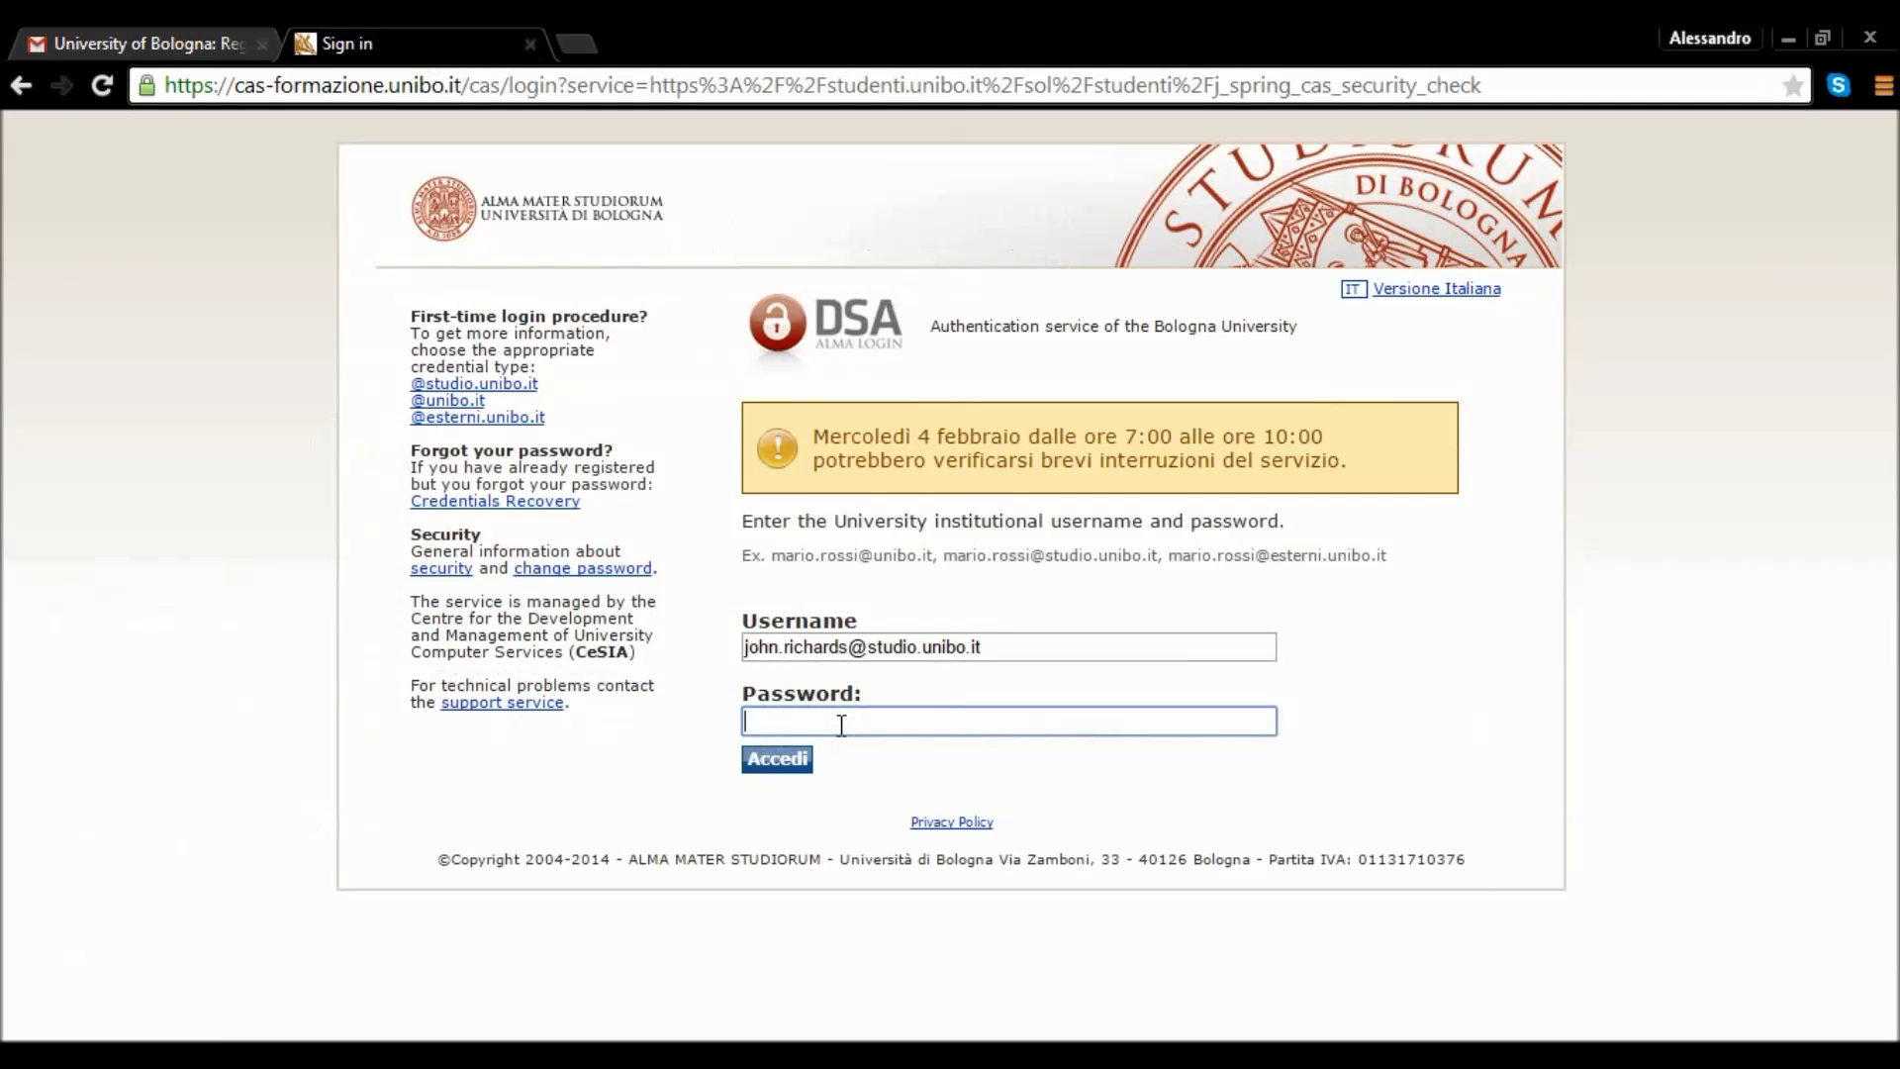
key(ctrl+v)
click(795, 767)
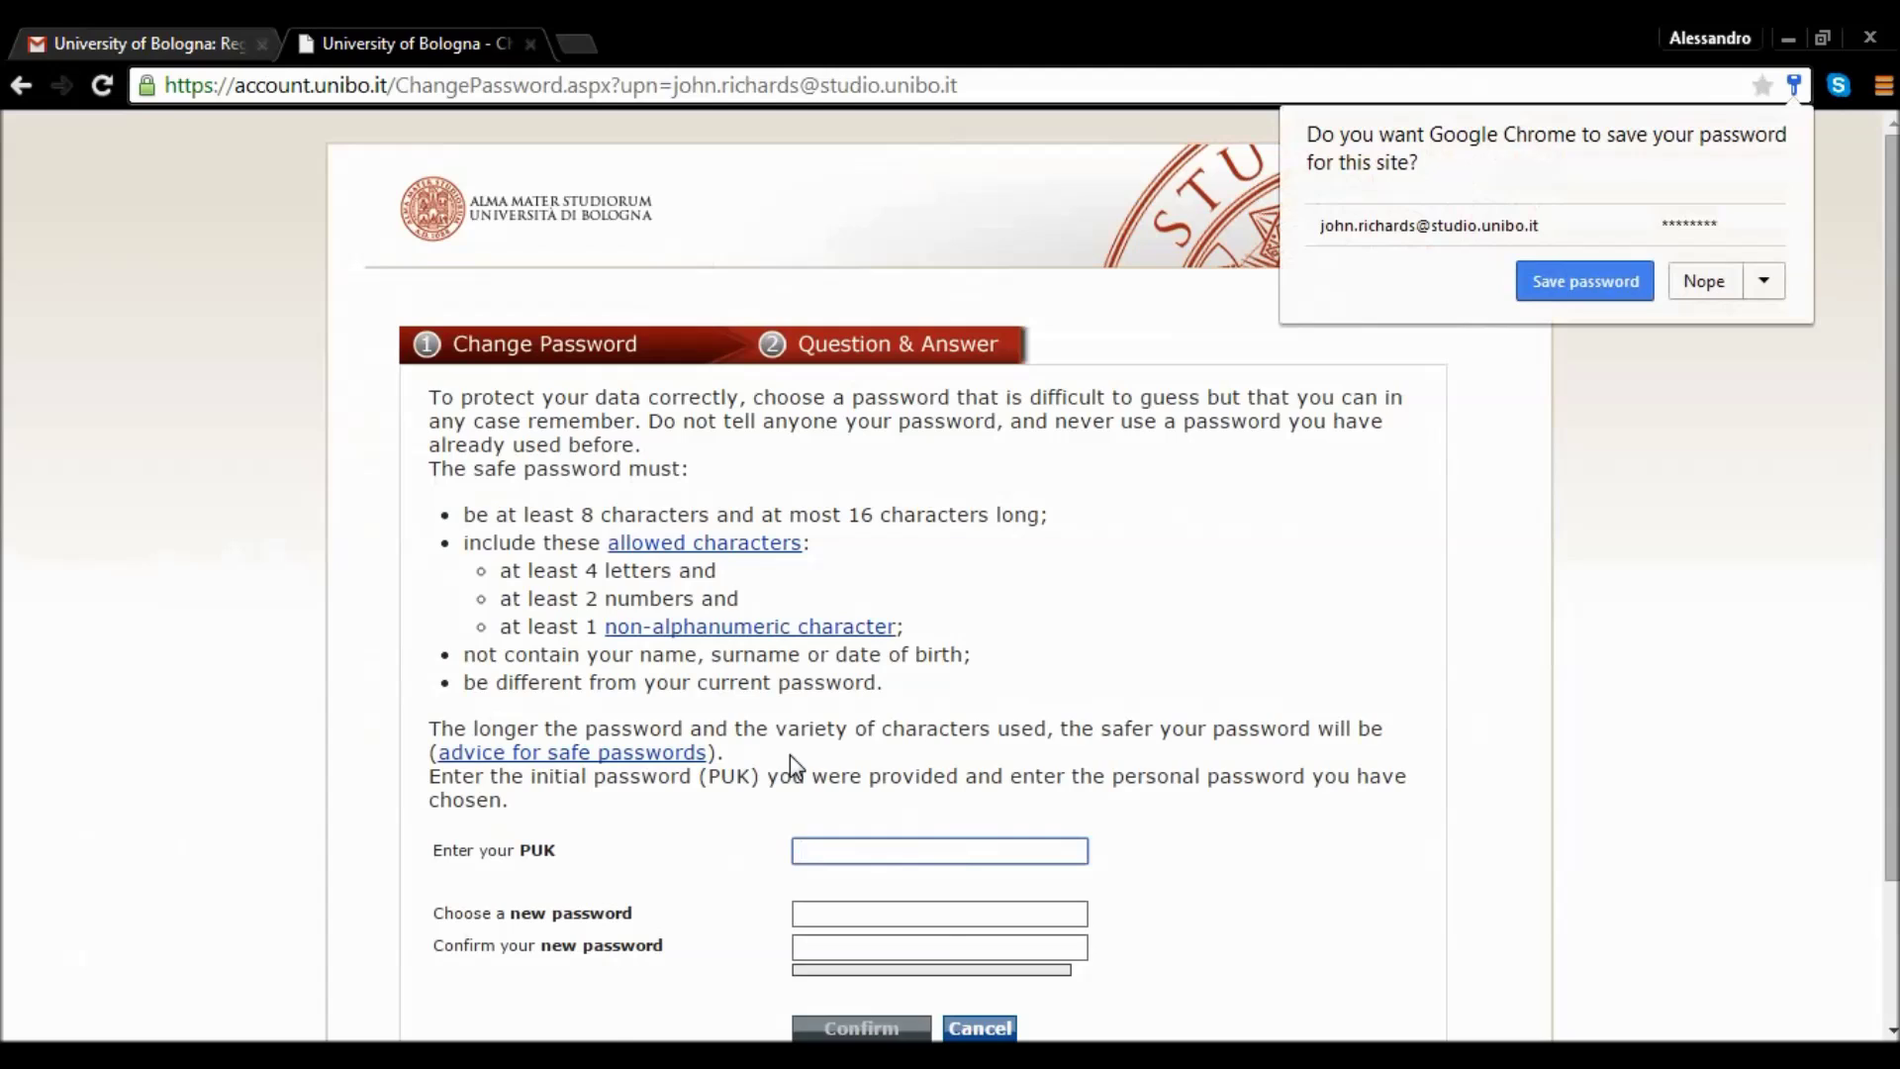
Dismiss the save-password prompt and paste the initial password from the email as the PUK.
click(1696, 384)
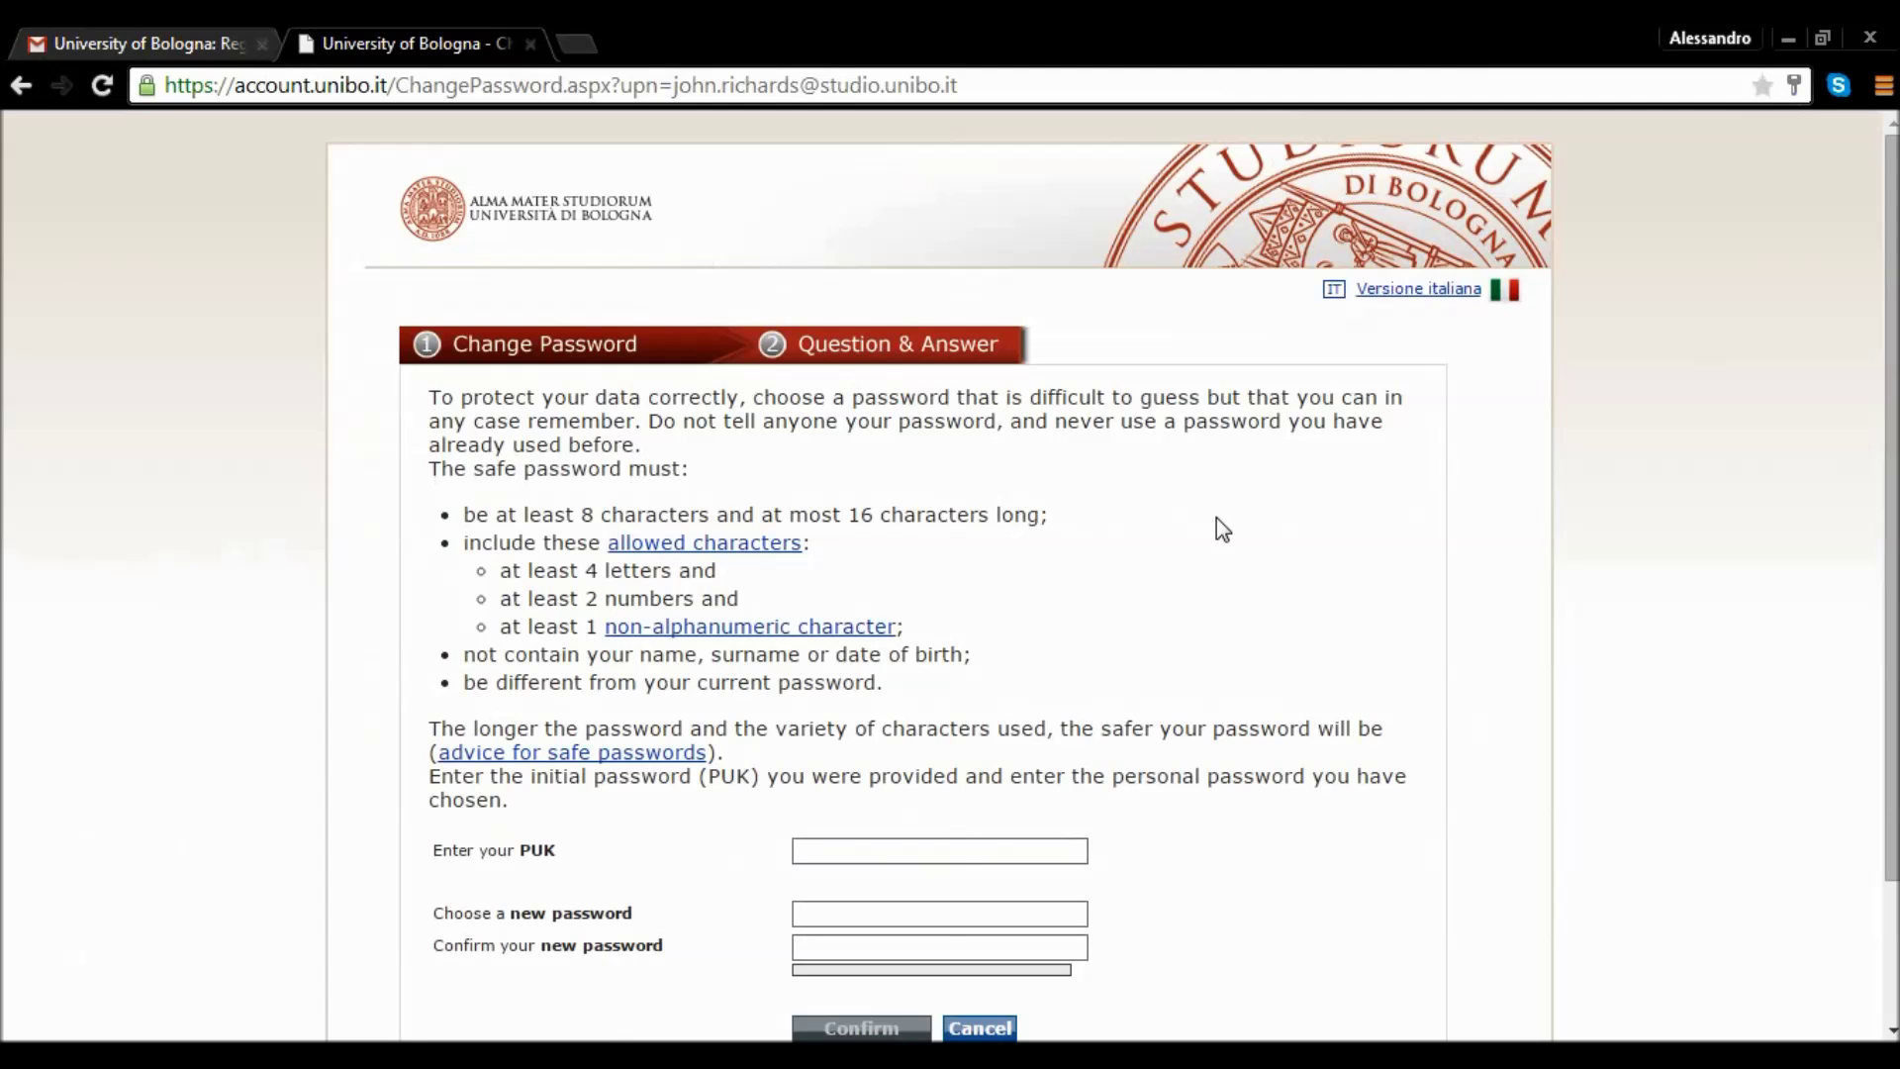
scroll(1569, 599, down, 1)
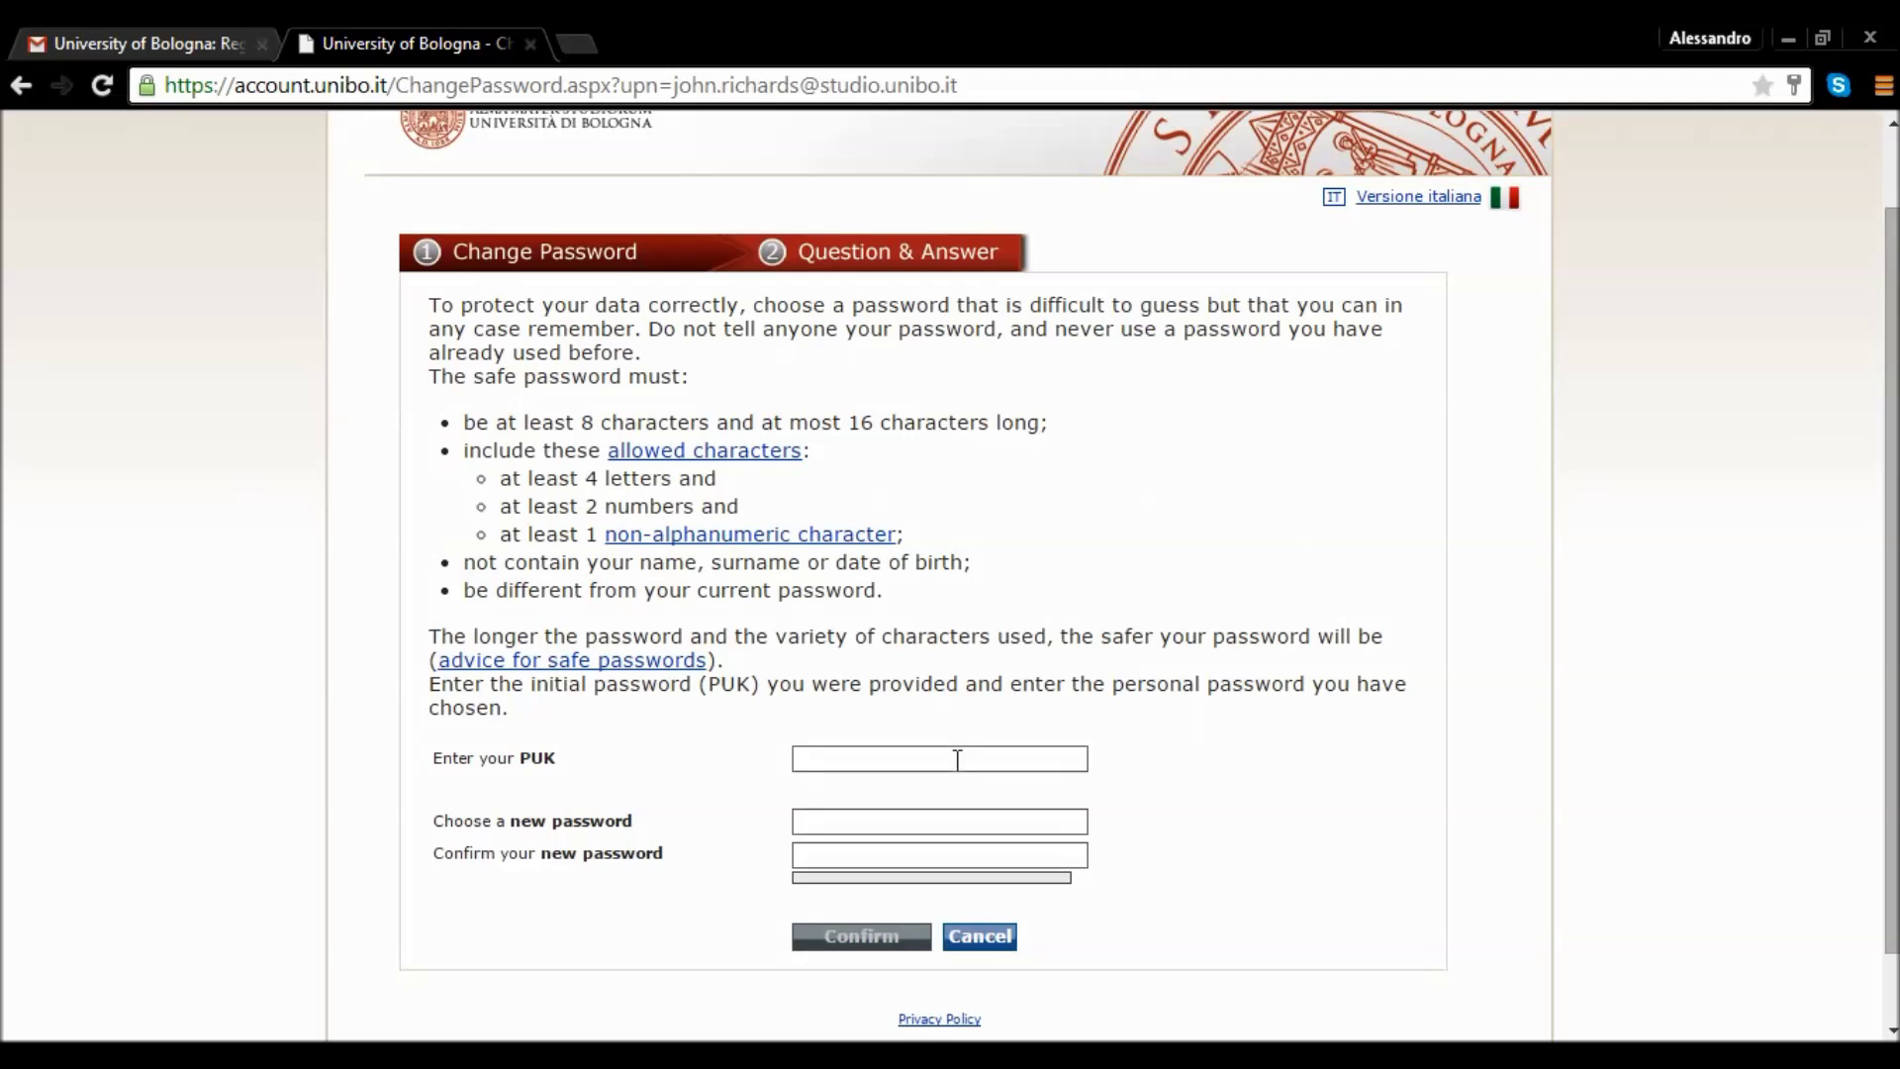
click(148, 43)
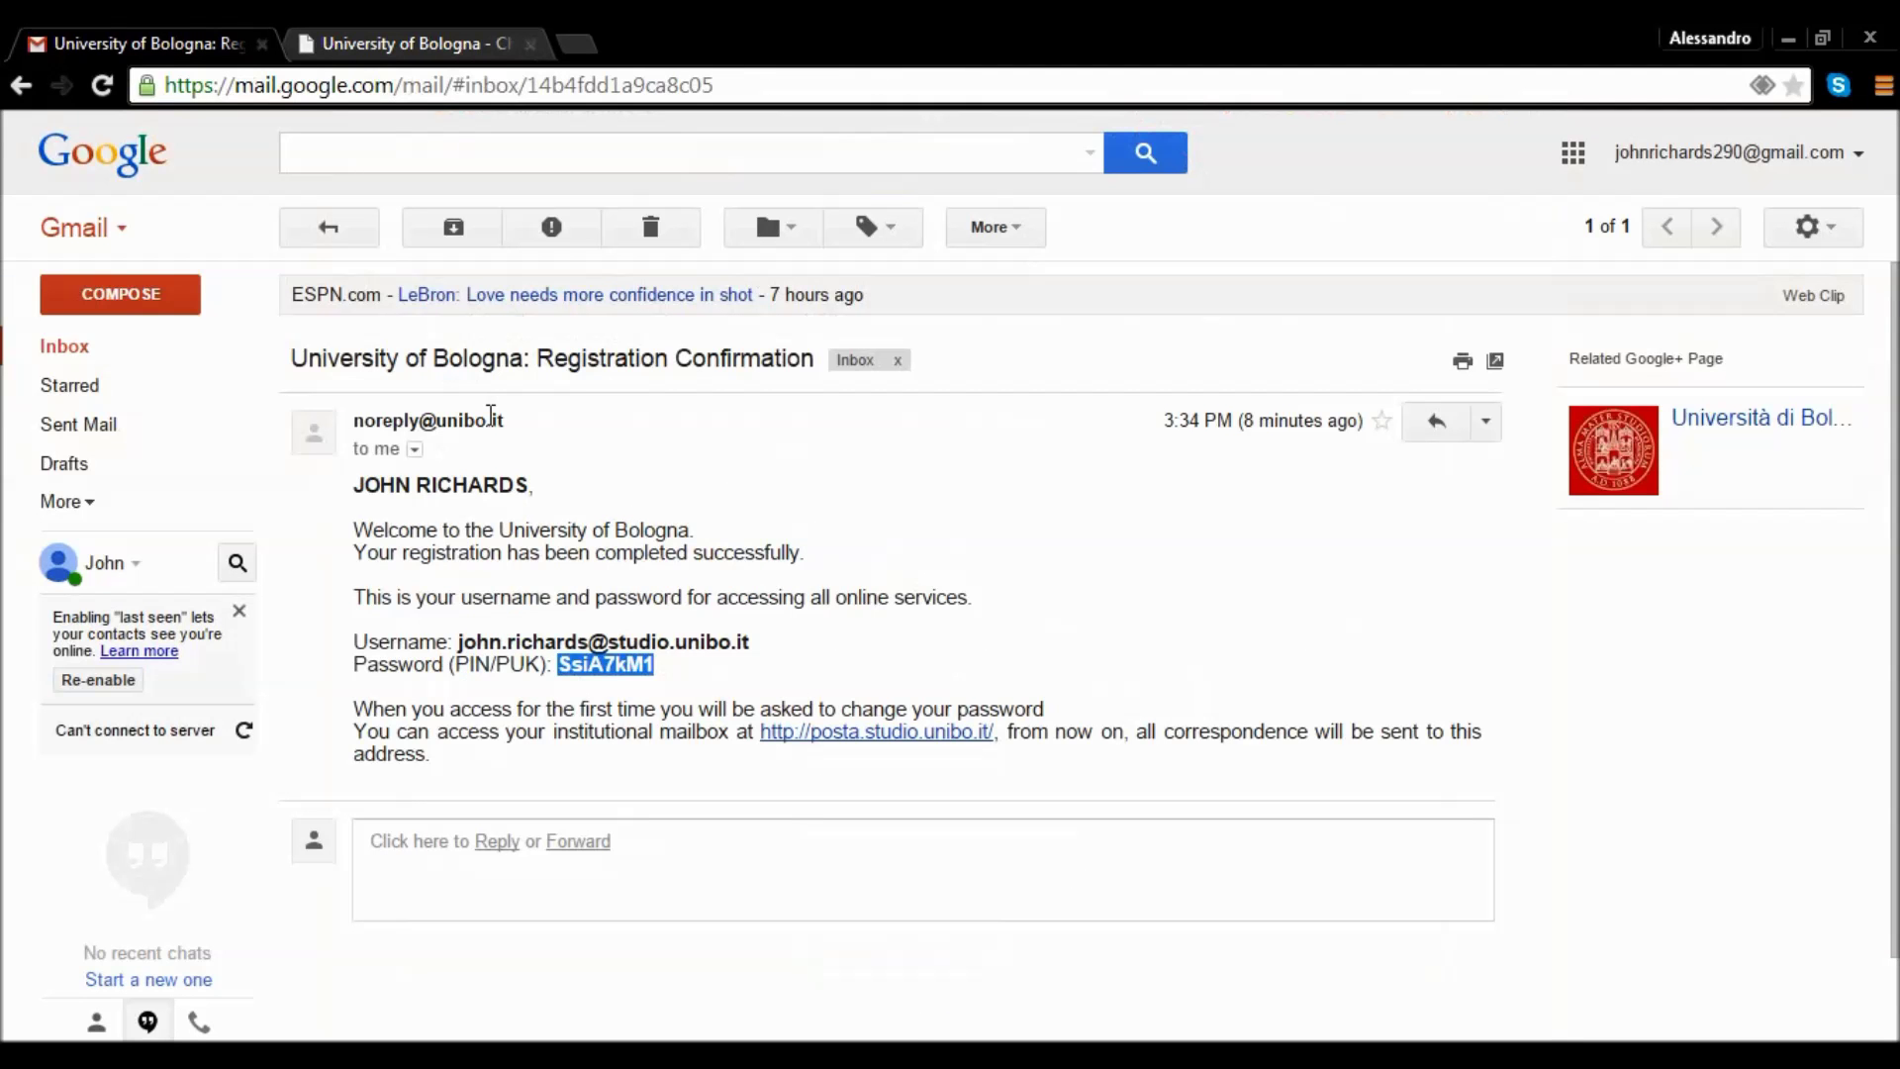
click(394, 39)
click(880, 755)
key(ctrl+v)
Enter a new Safe-rated password in both new password fields and confirm the change.
click(860, 821)
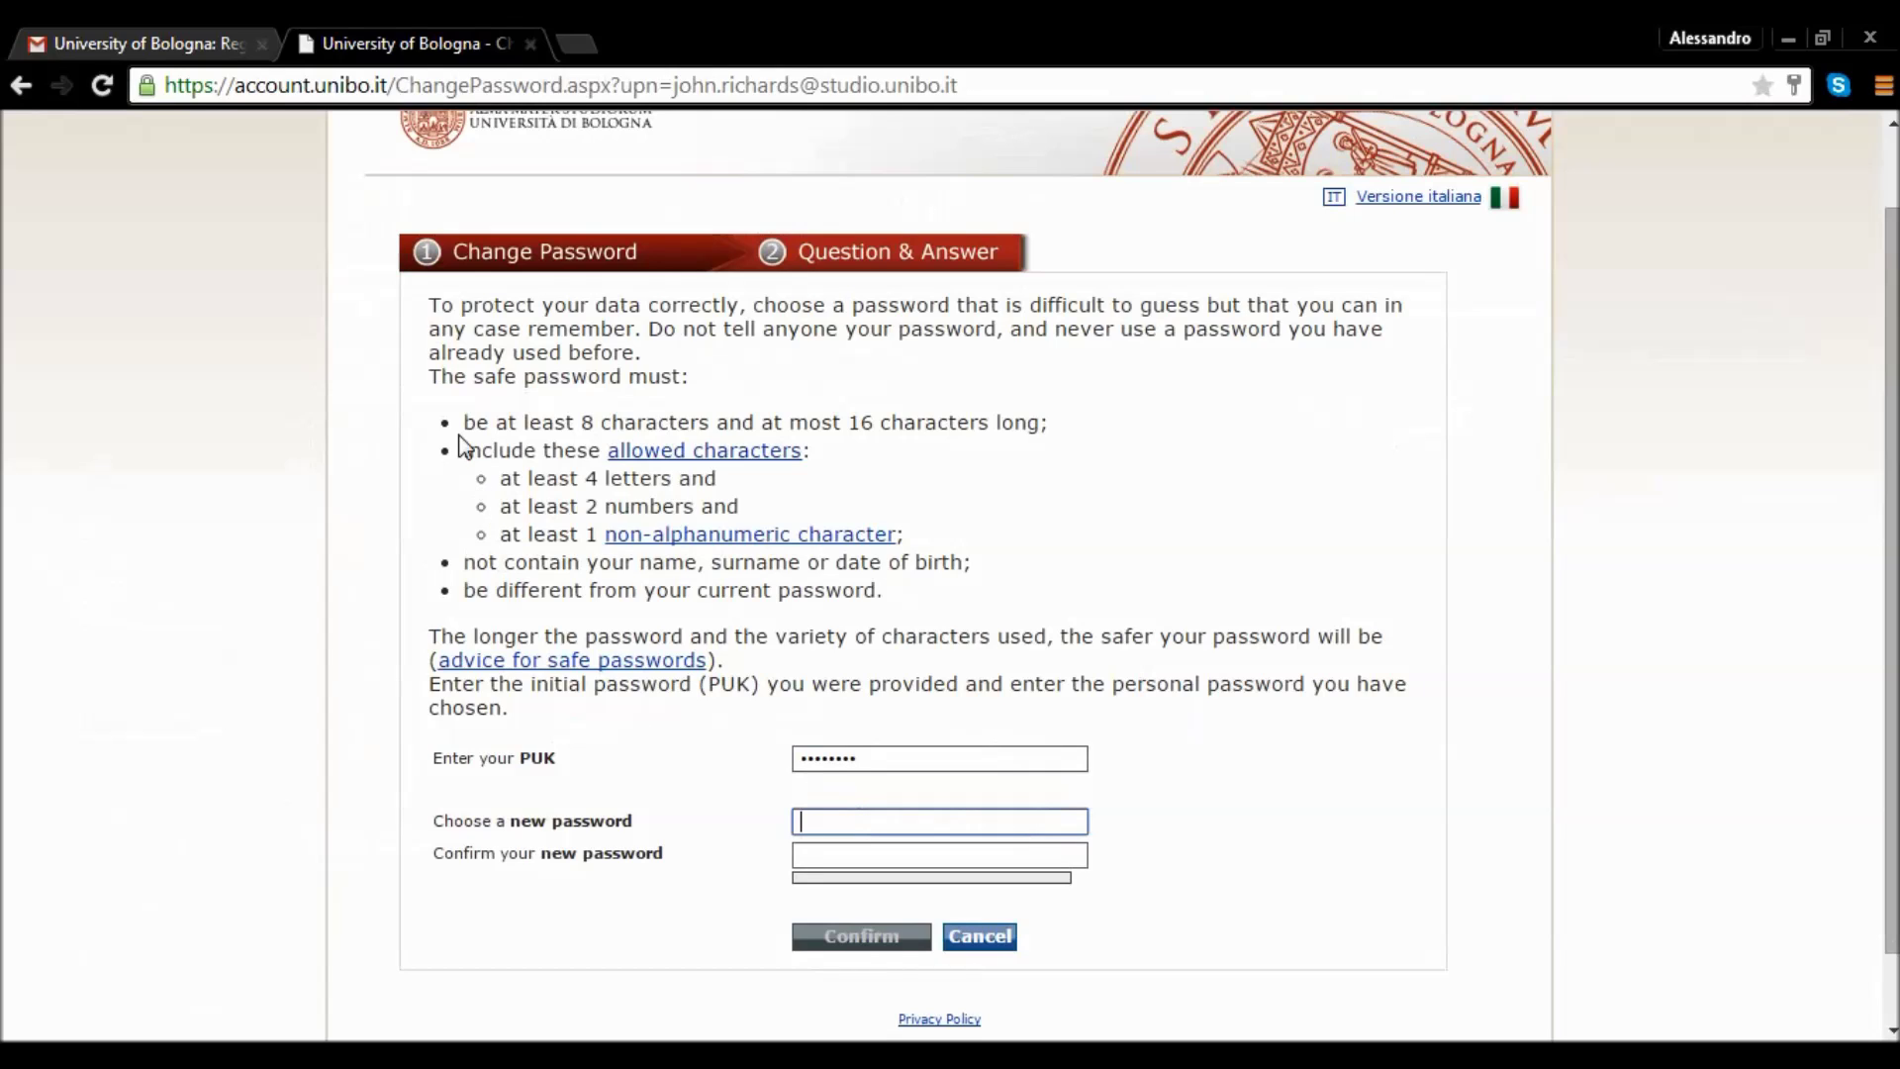
drag(428, 375, 901, 592)
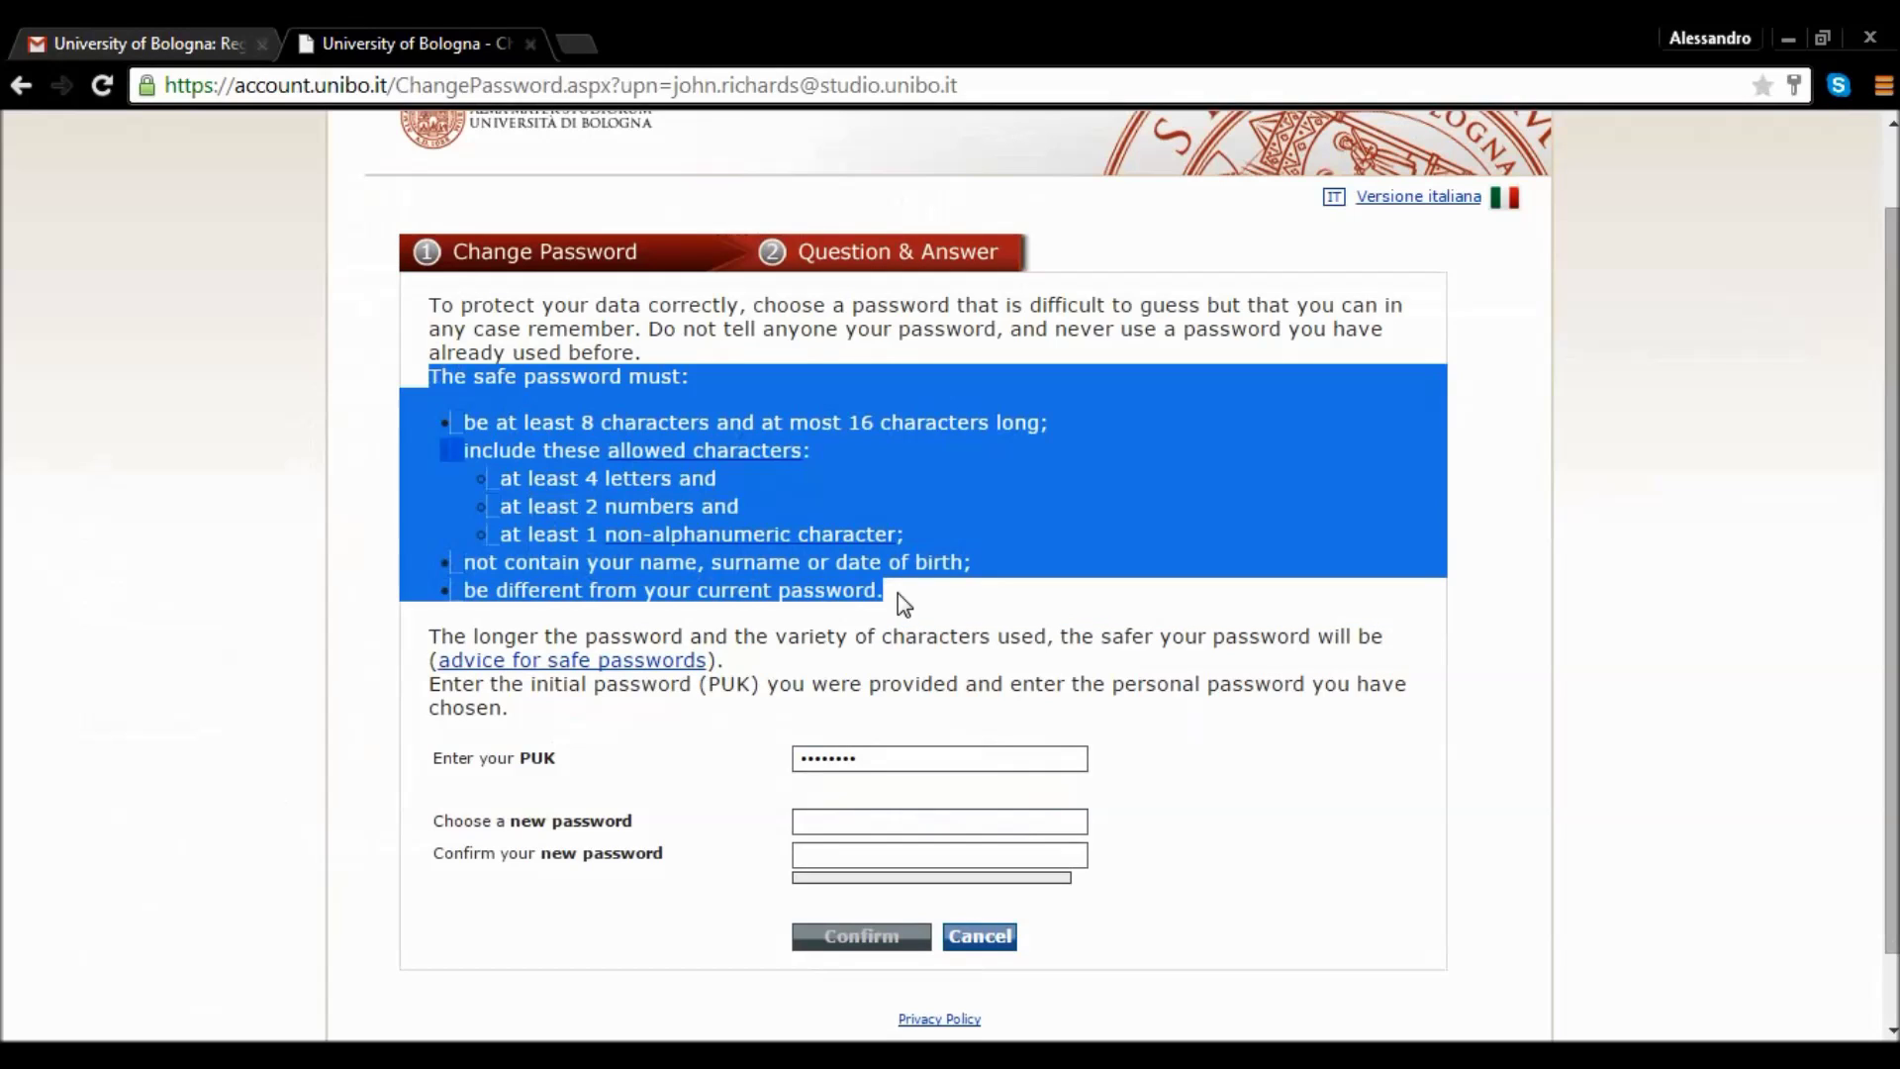
click(899, 592)
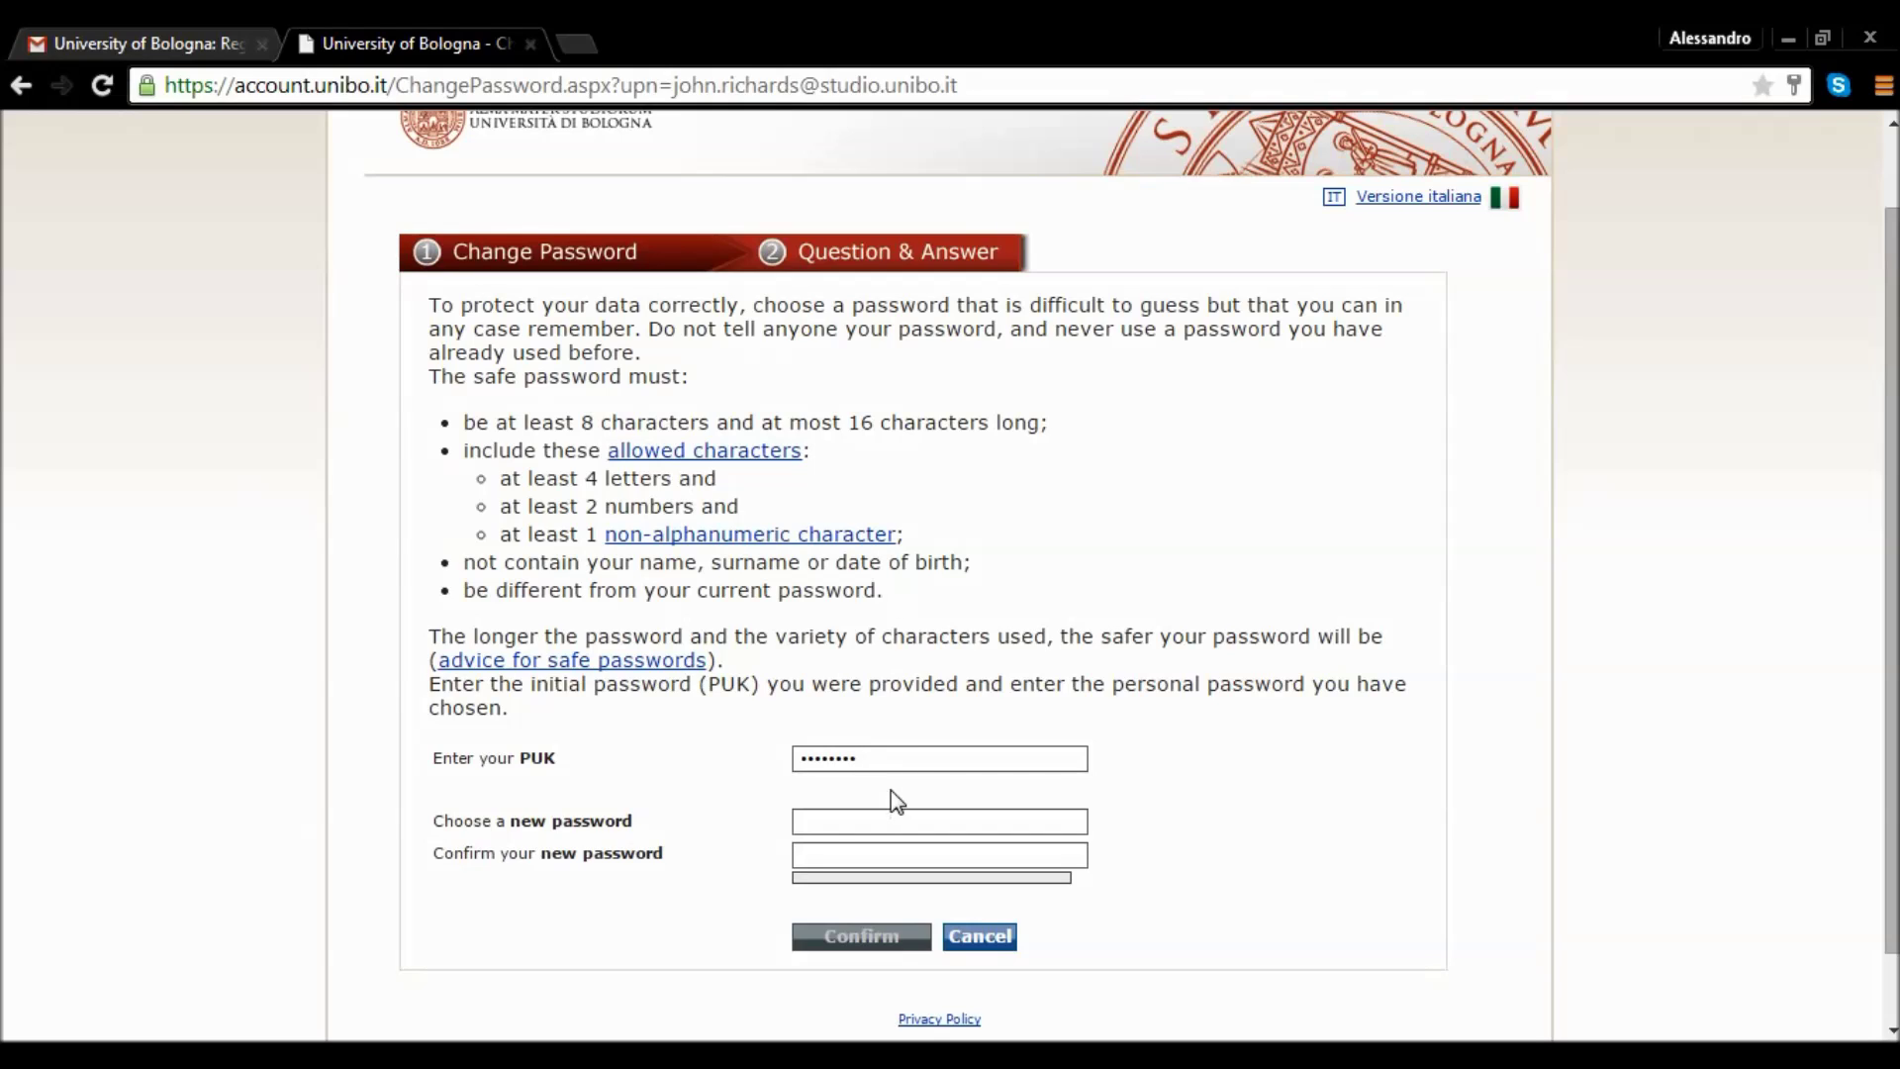
click(862, 823)
text(****)
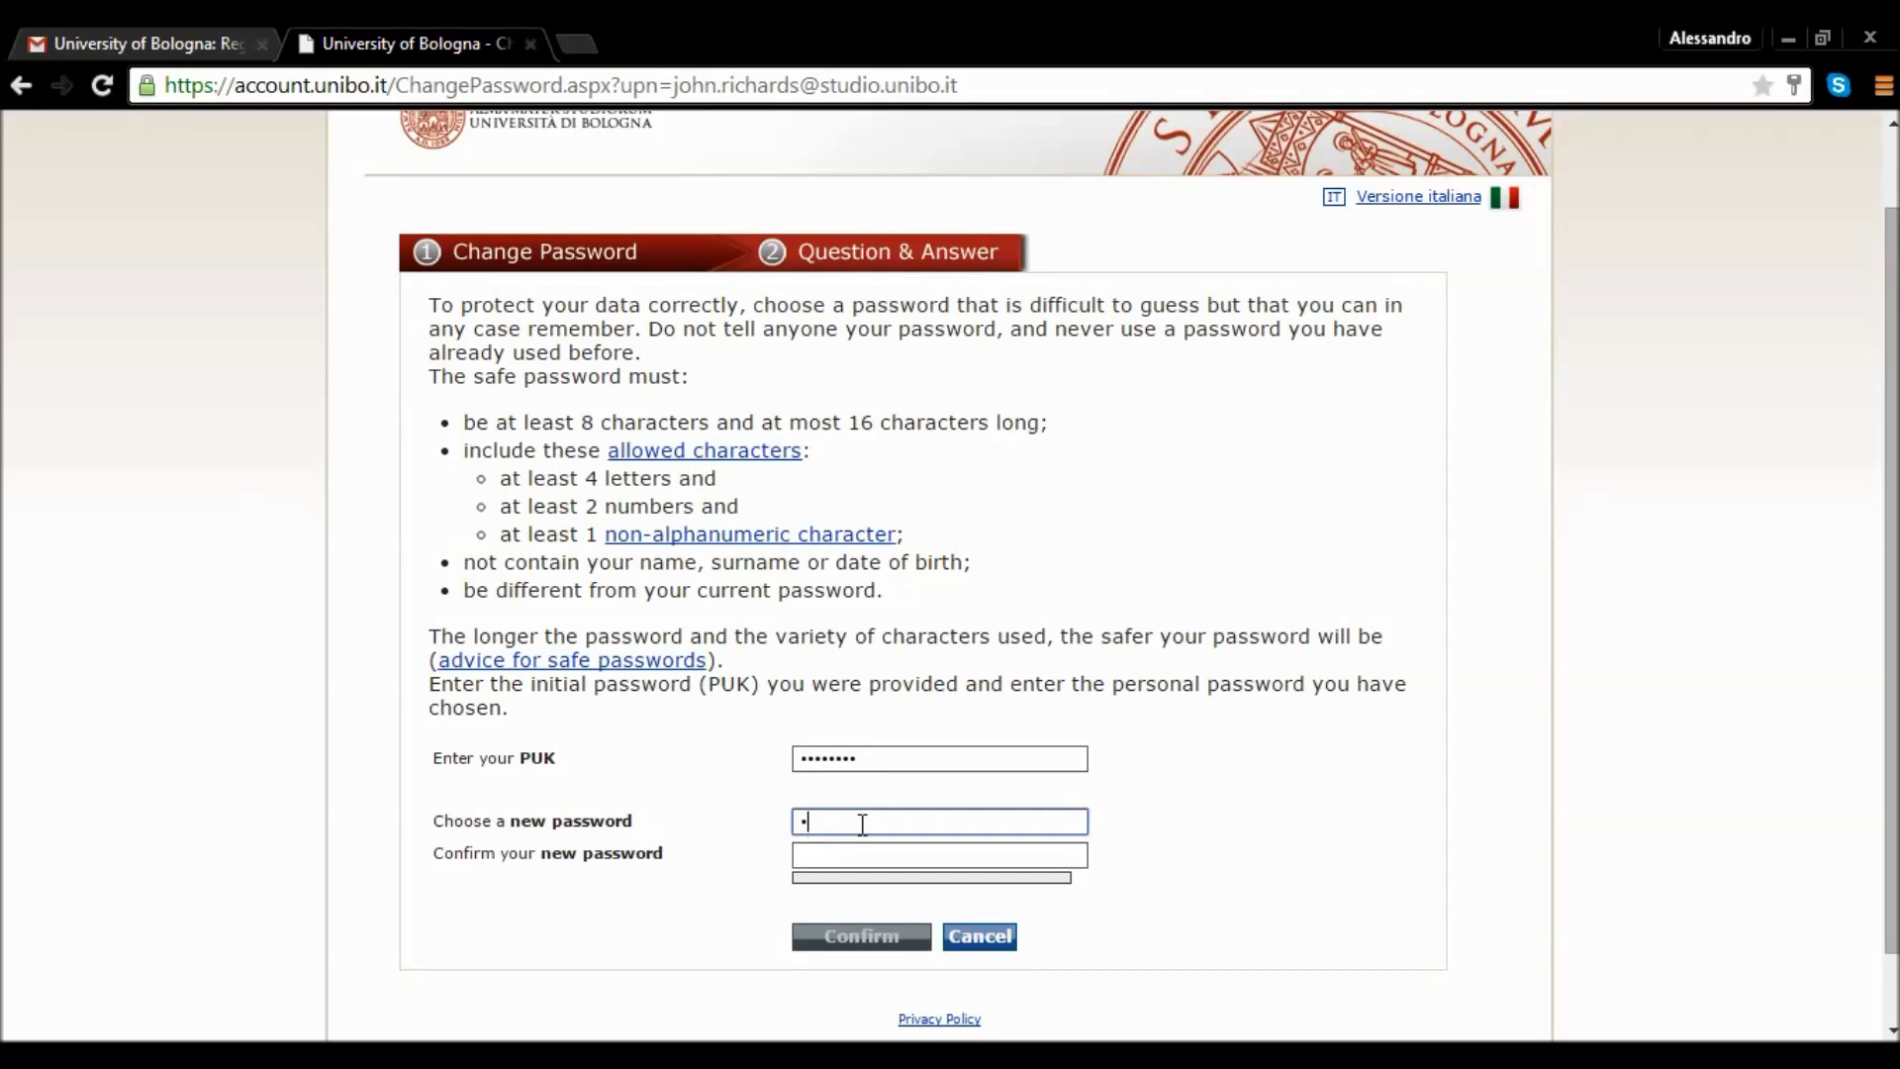
text(*******)
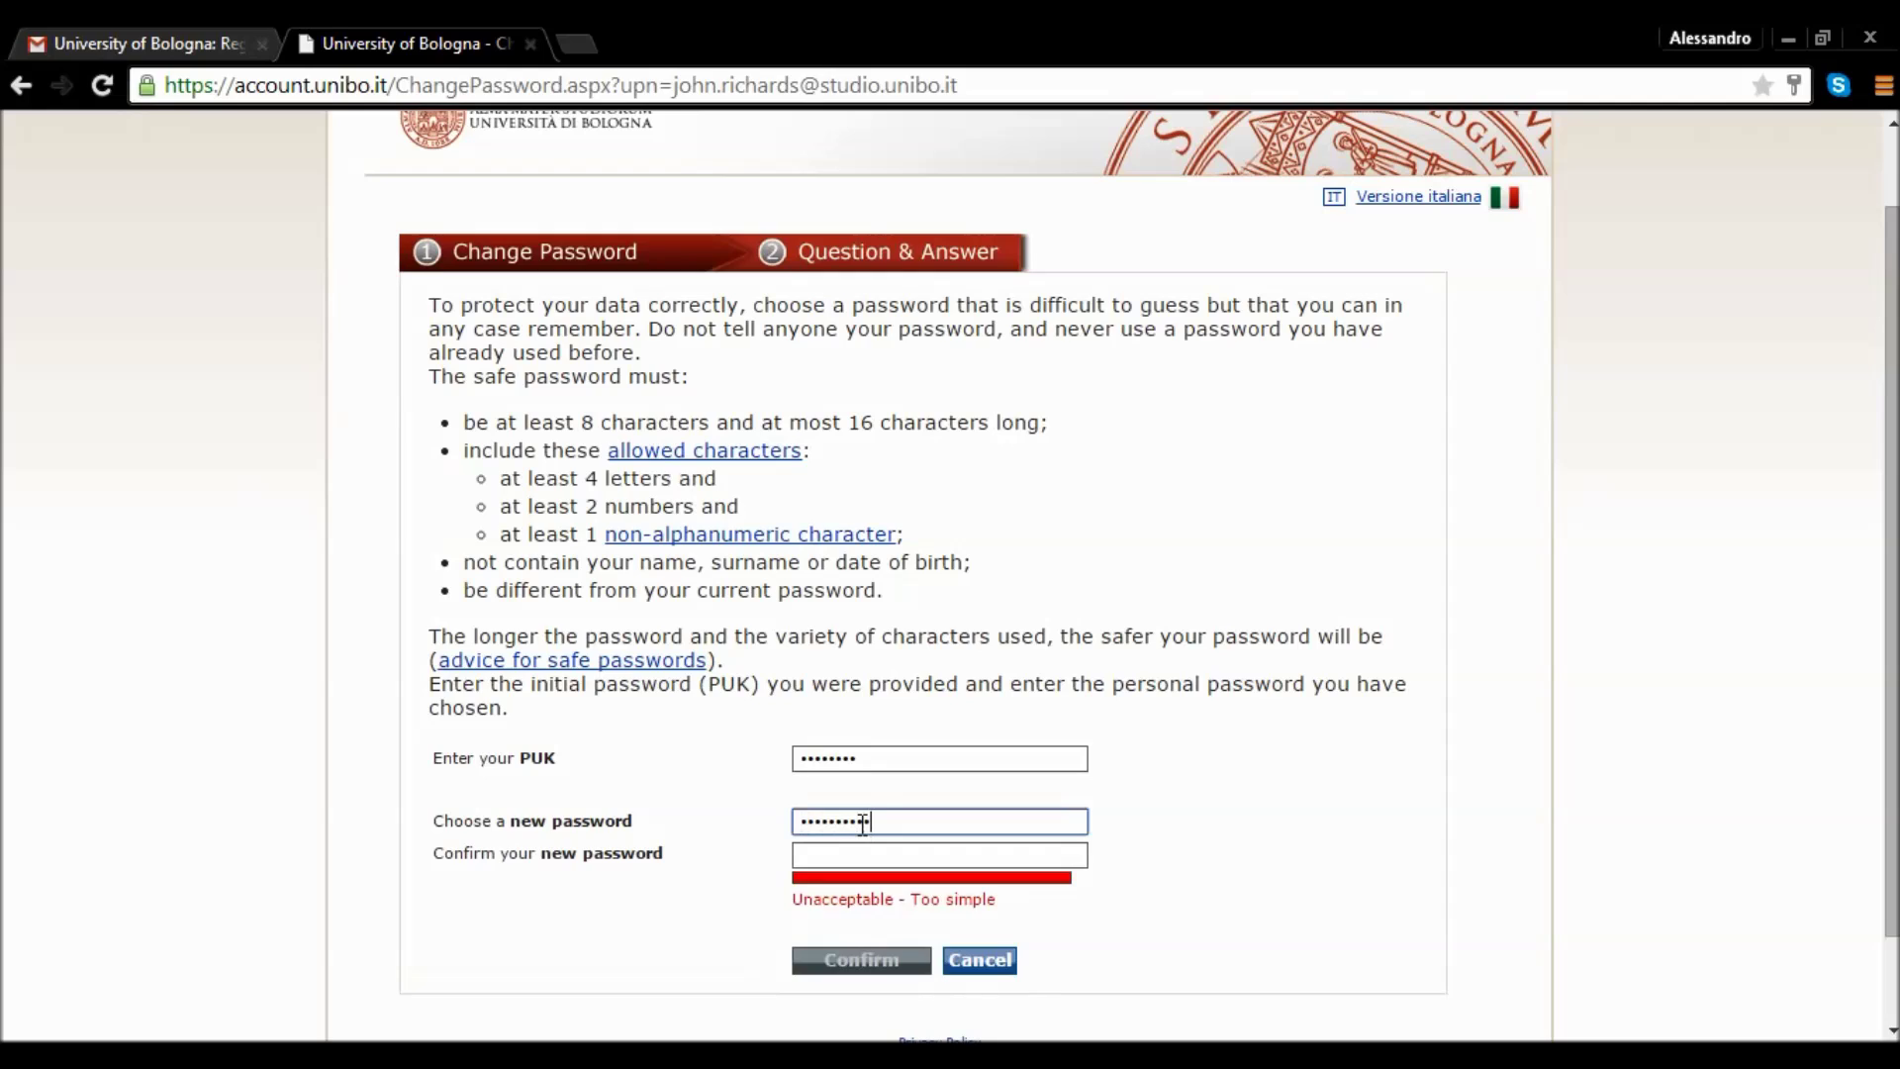
key(Tab)
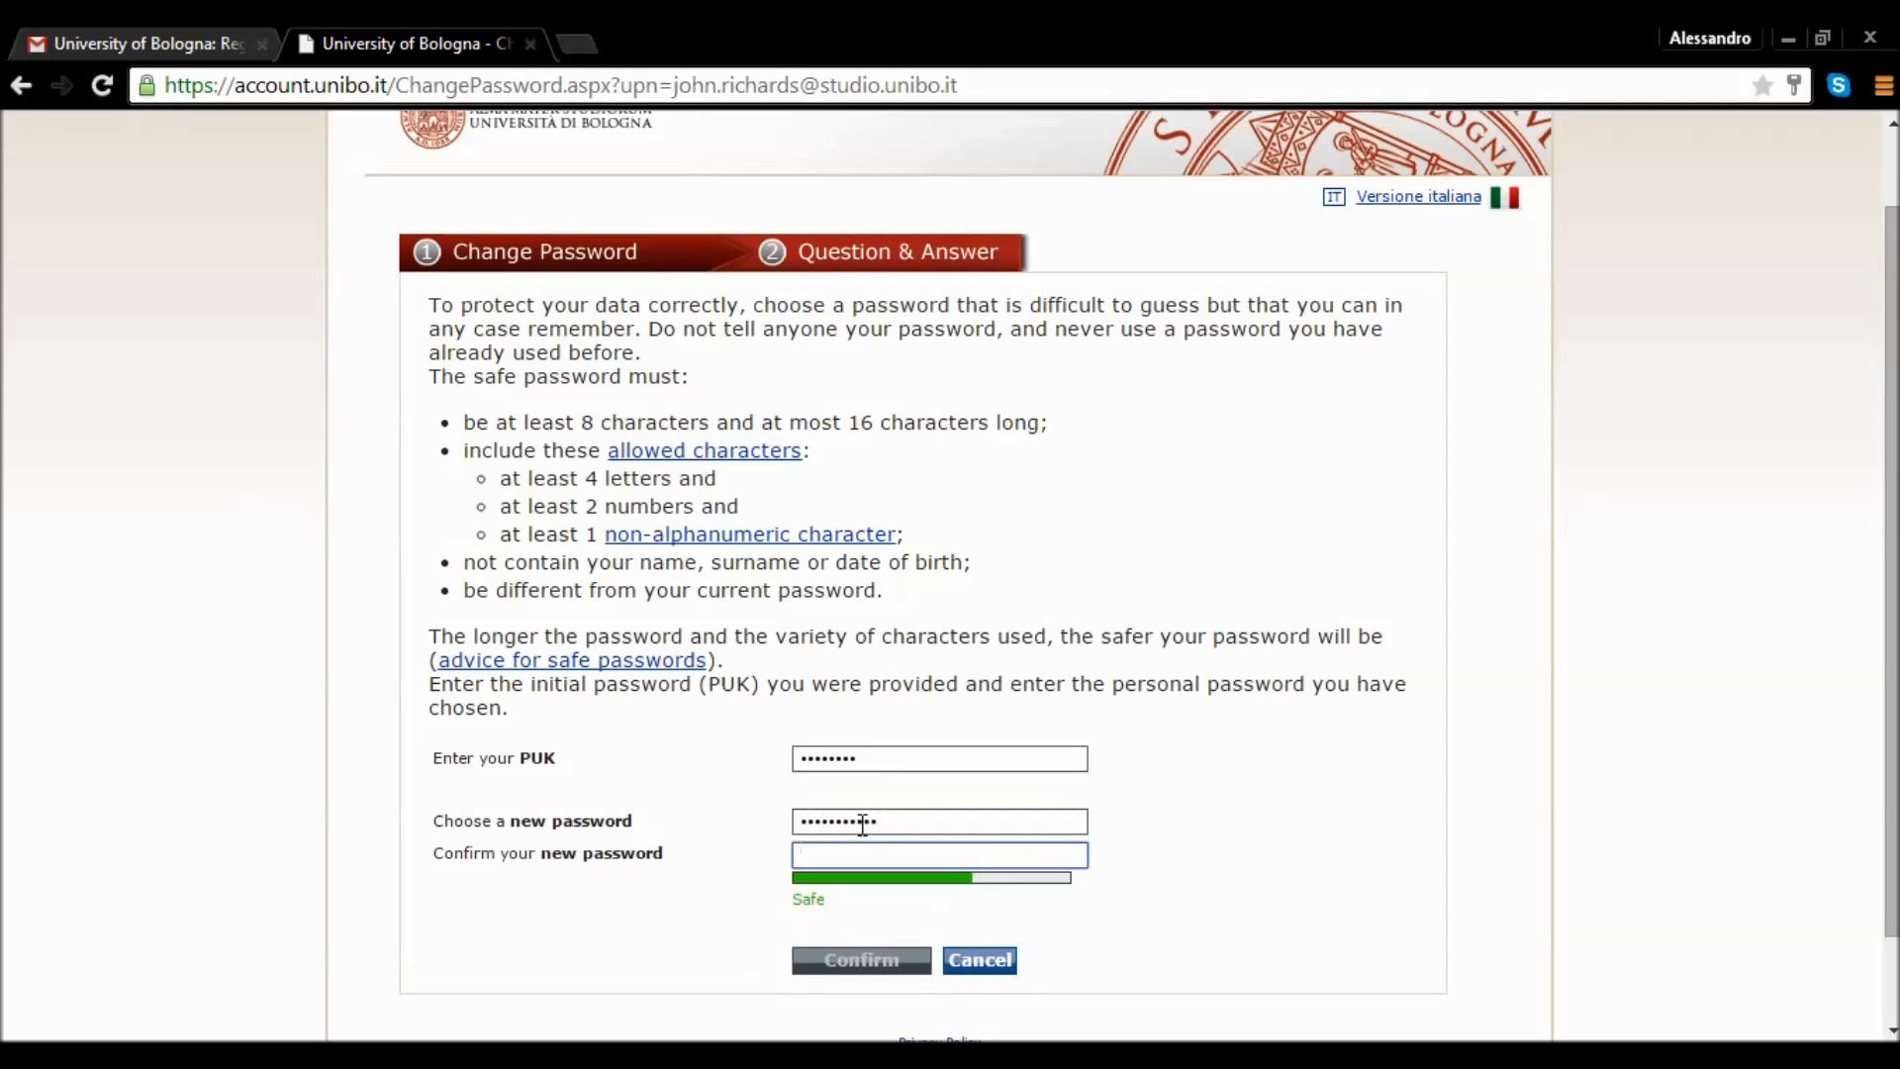
text(************)
click(859, 962)
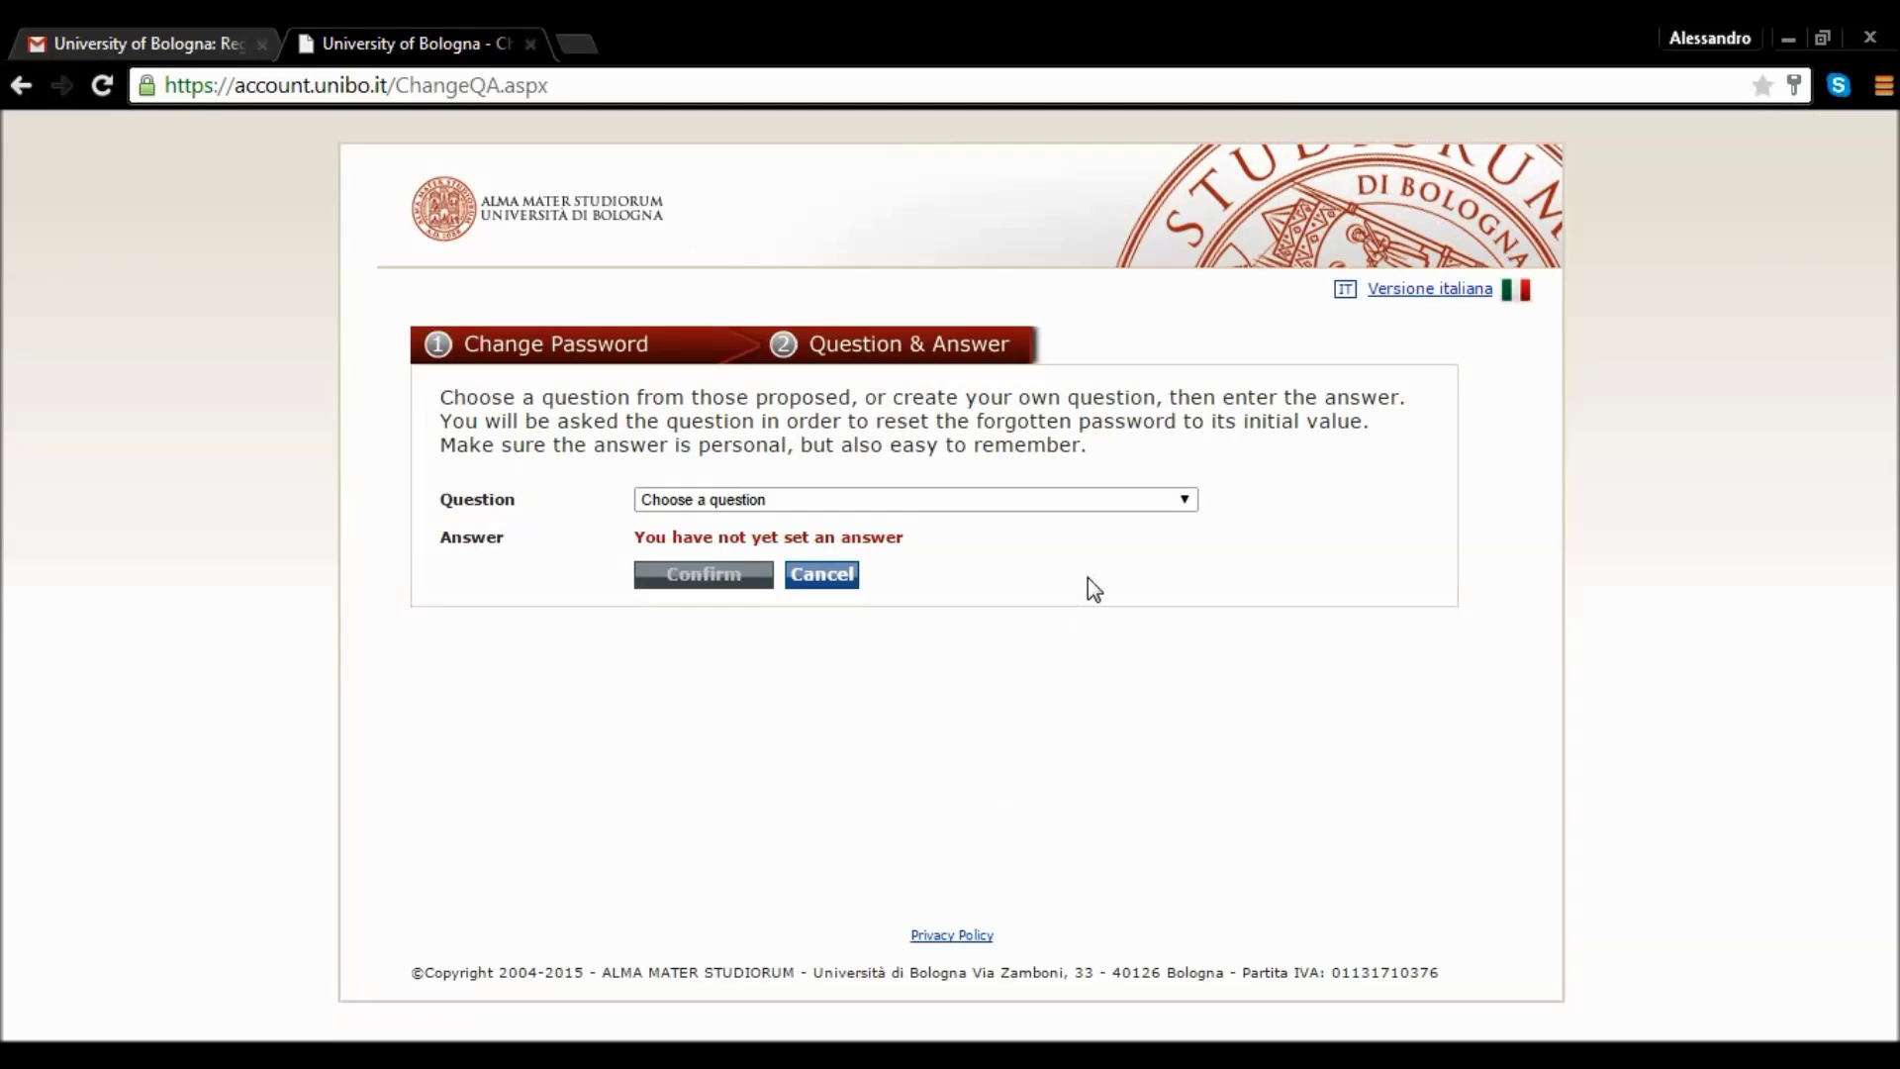
Pick 'What model was your first car?' from the Question dropdown on the recovery step.
click(1188, 505)
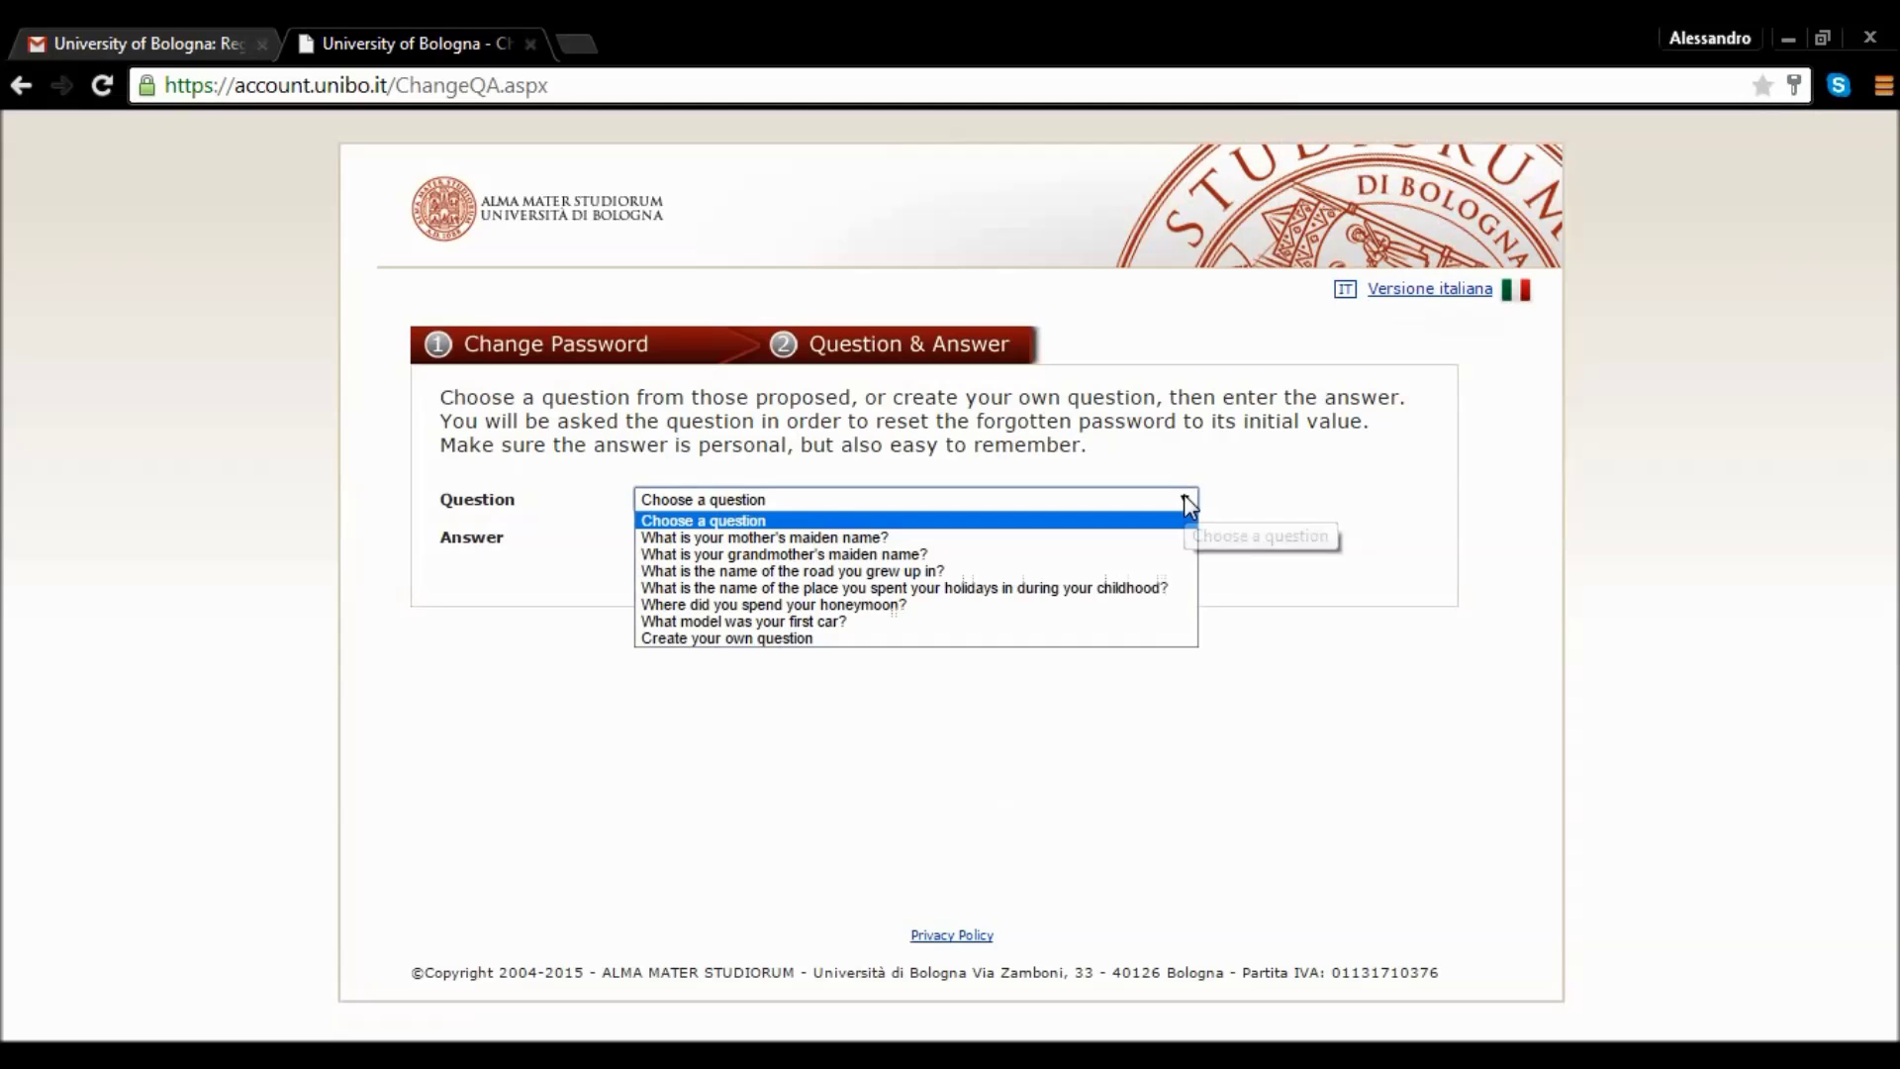
click(946, 622)
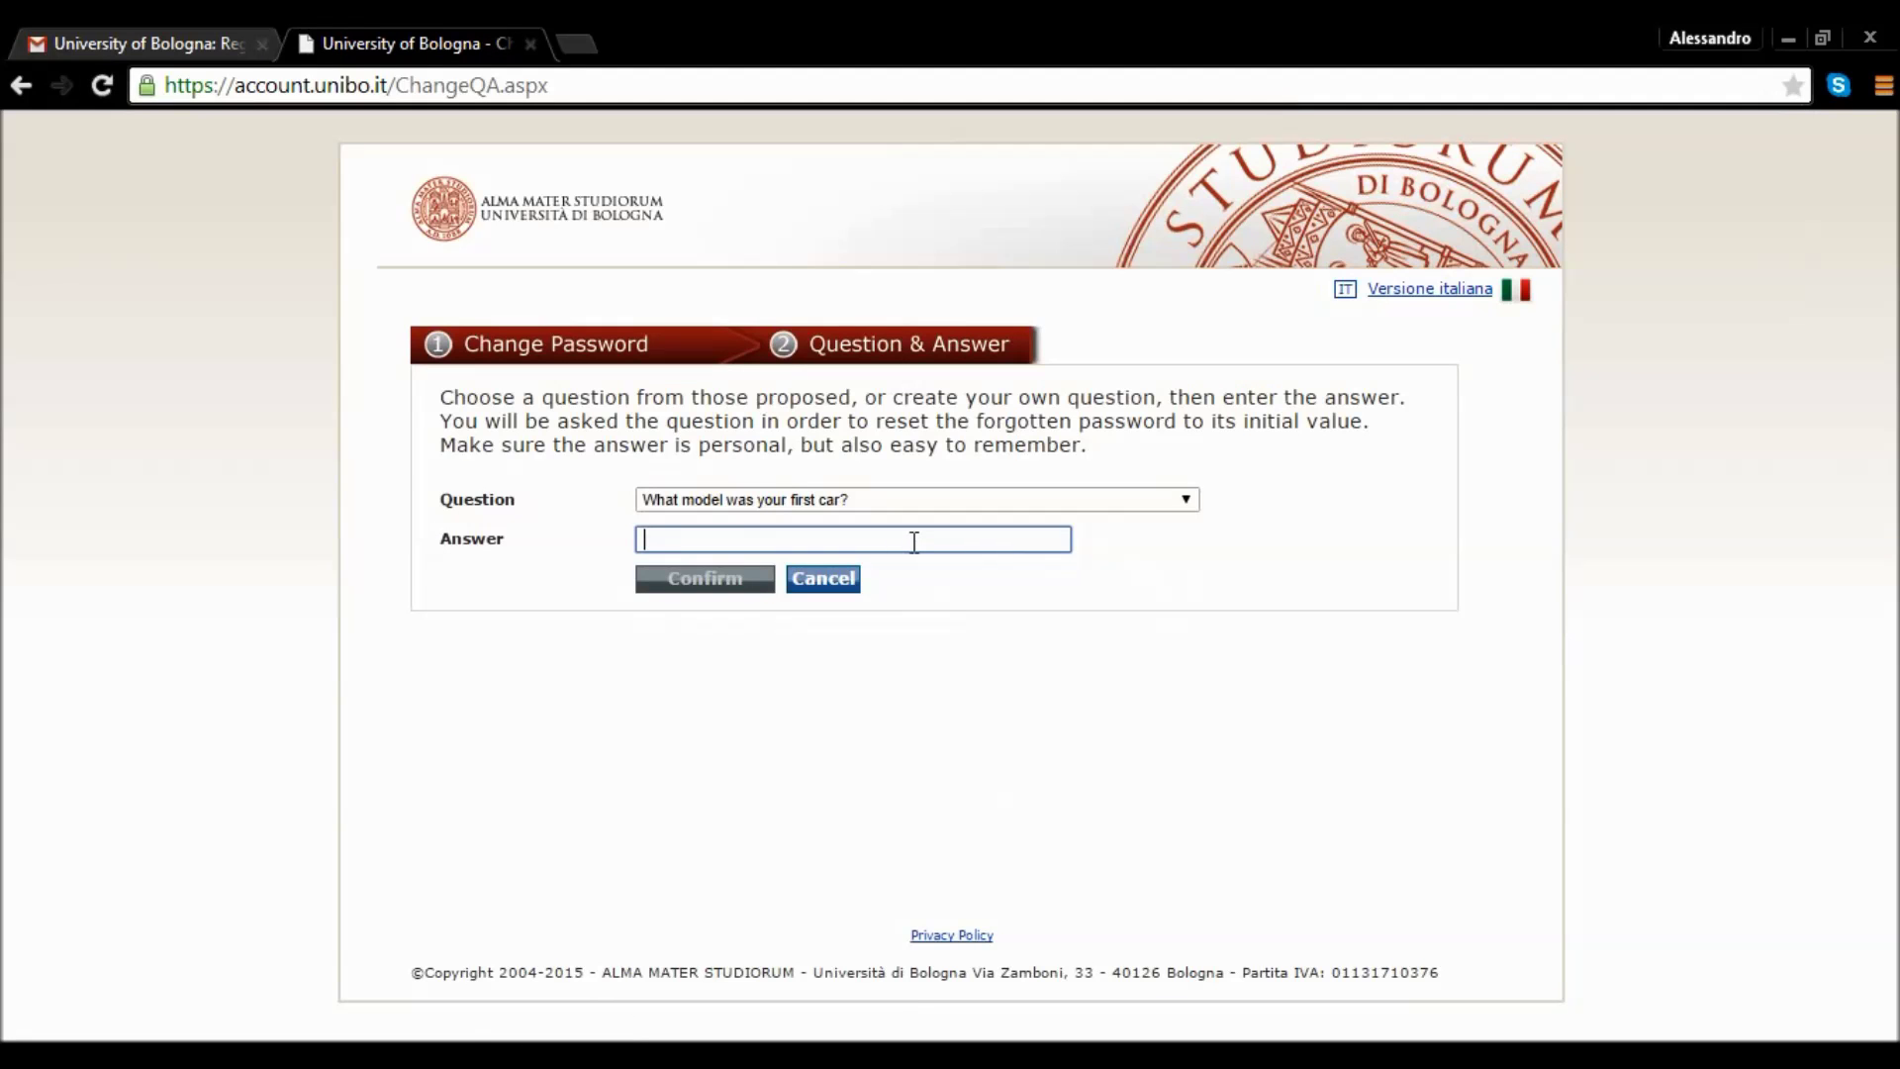